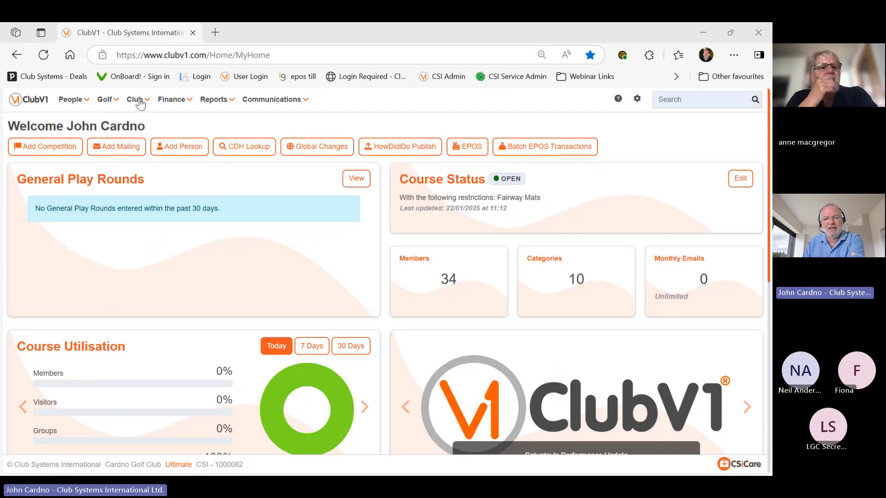
Go to Club Site from the Club menu, showing the Home page's six blocks and published details
click(136, 100)
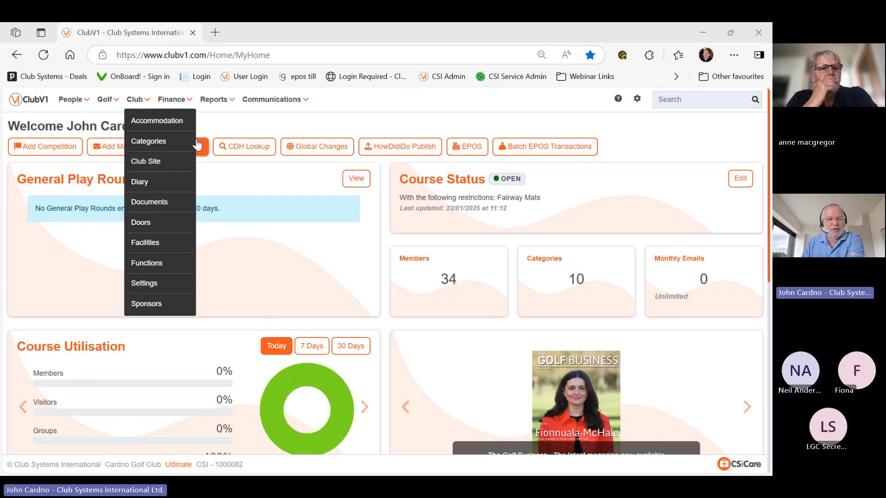
click(178, 163)
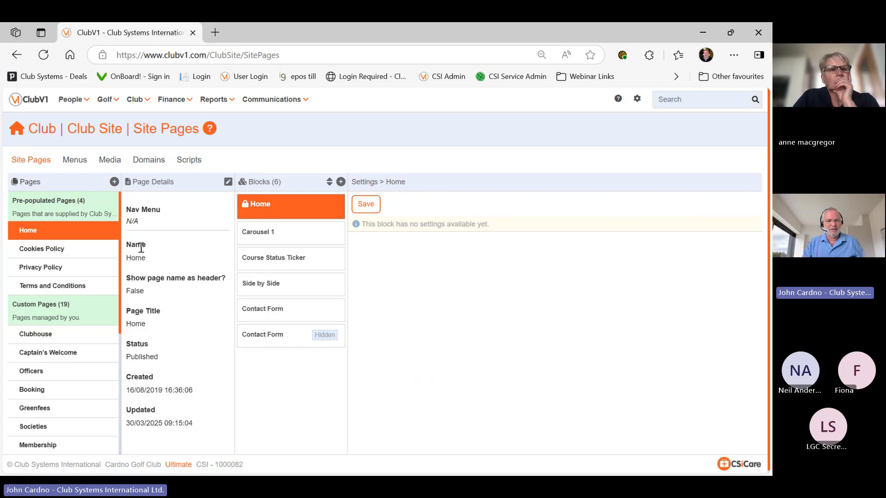
Review the Domains settings and open the default site address as the live Cardno Golf Club site
click(135, 162)
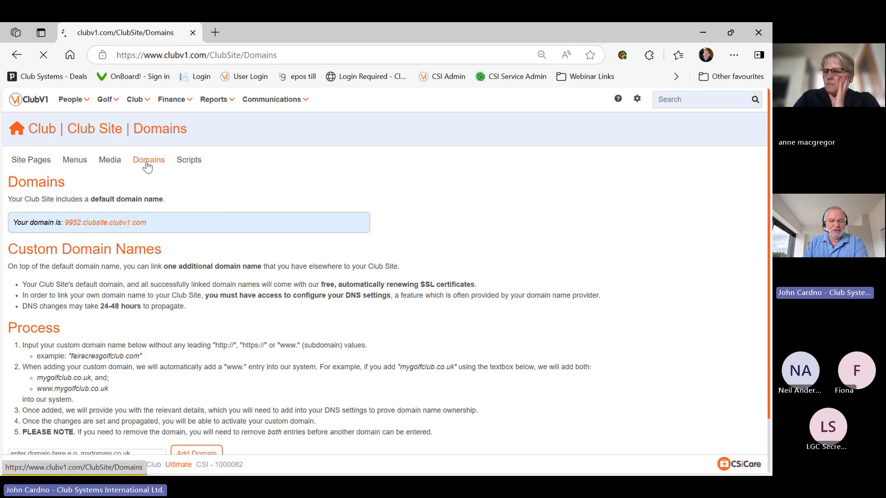
scroll(148, 315, down, 1)
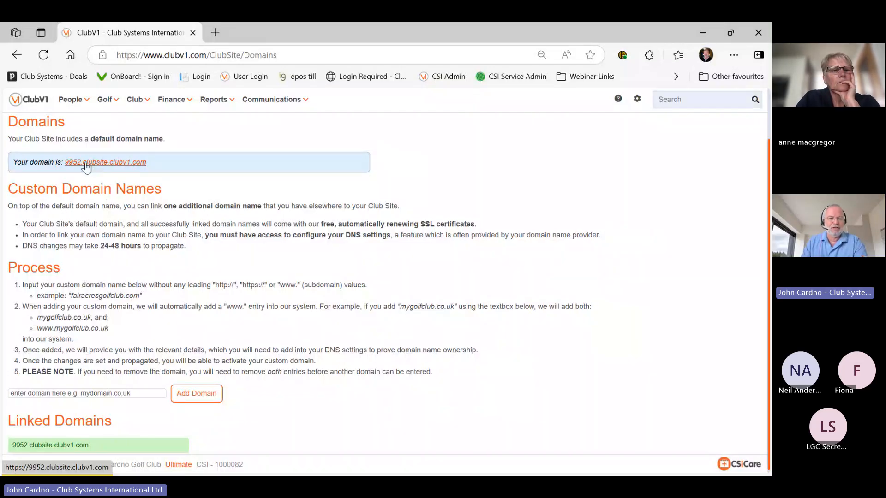
scroll(86, 168, up, 2)
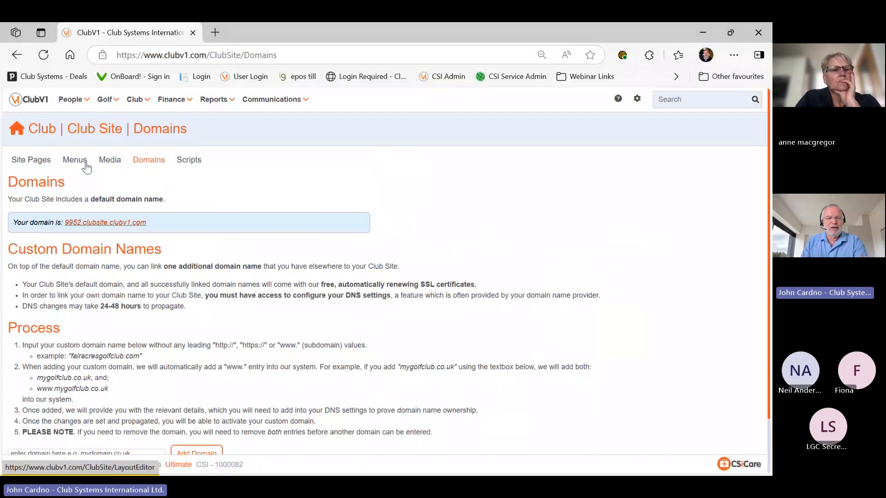
click(106, 223)
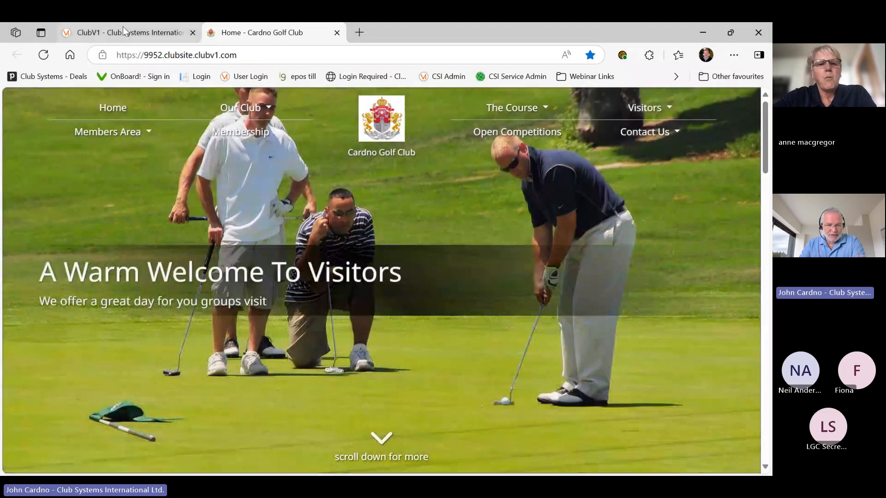
Return to the ClubV1 Domains page showing the 9952.clubsite.clubv1.com default domain
click(123, 26)
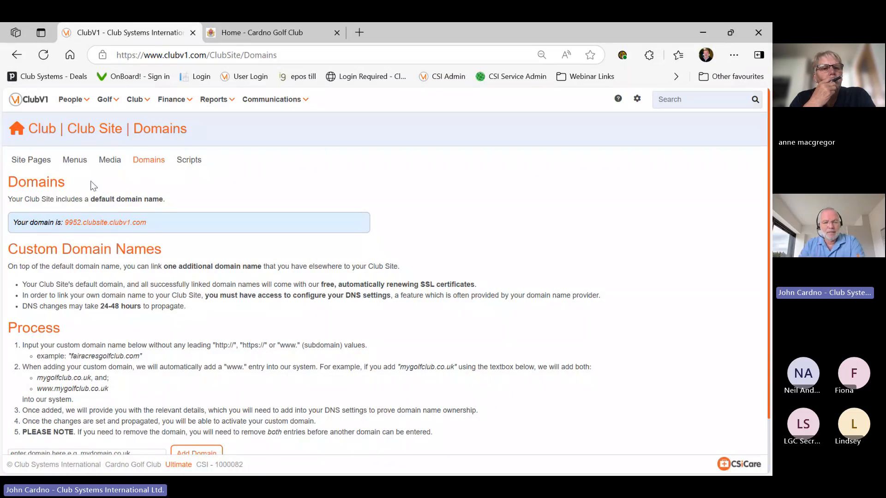
Open the 29-image Media library and bring up the Upload Image dialog
click(115, 162)
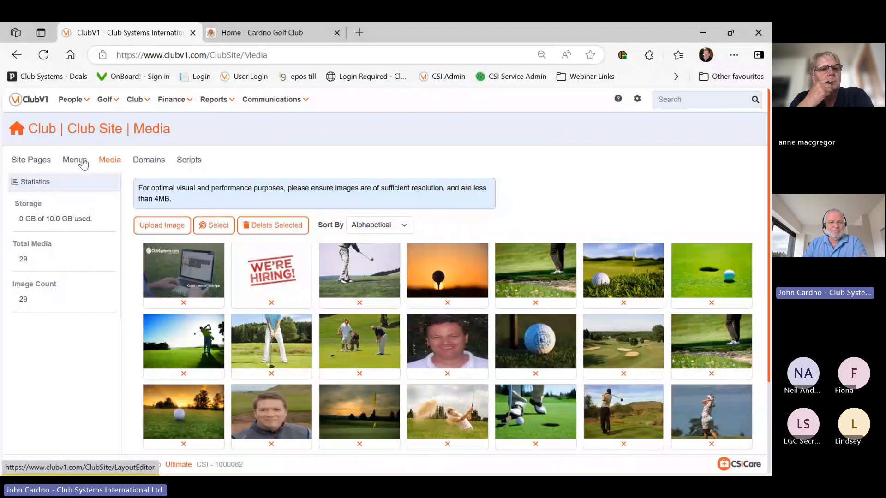
click(162, 227)
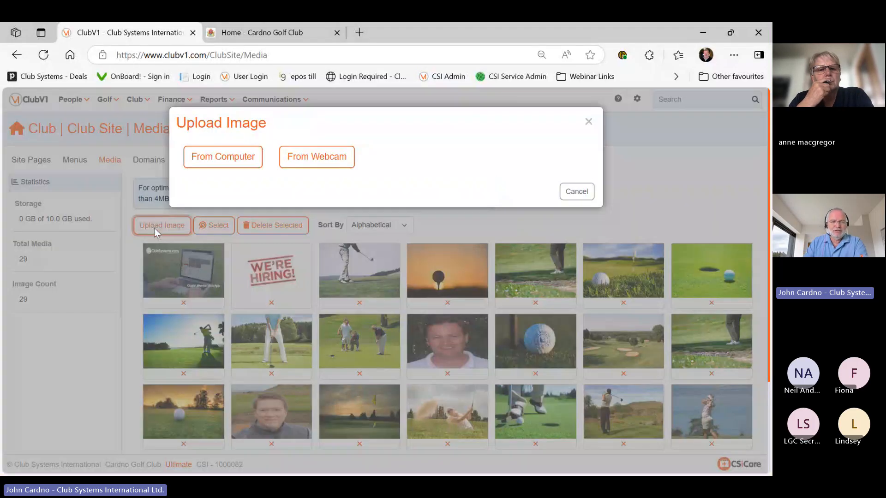
Load the bath2 golf course photo from the computer's Pictures folder into the upload cropper
click(223, 158)
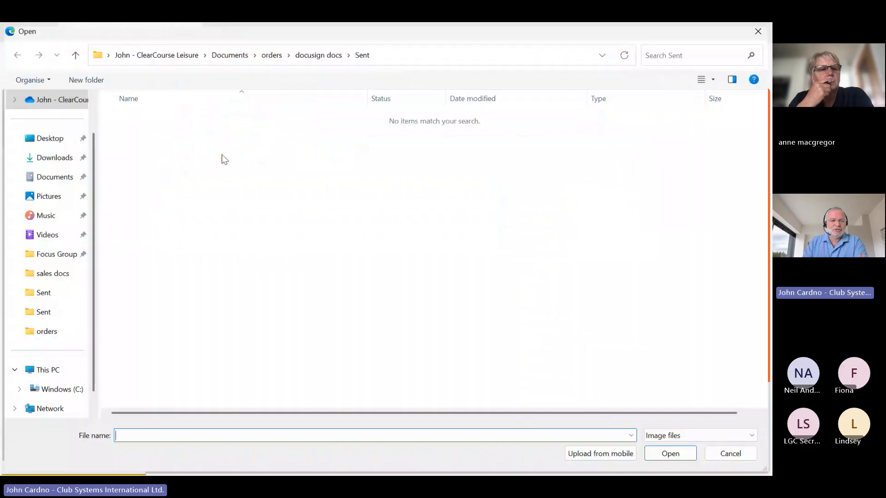
click(39, 201)
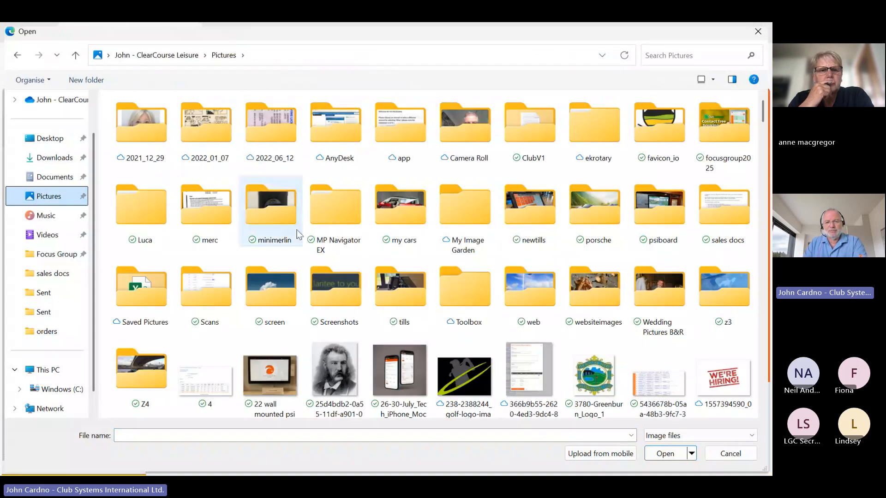
scroll(299, 231, down, 5)
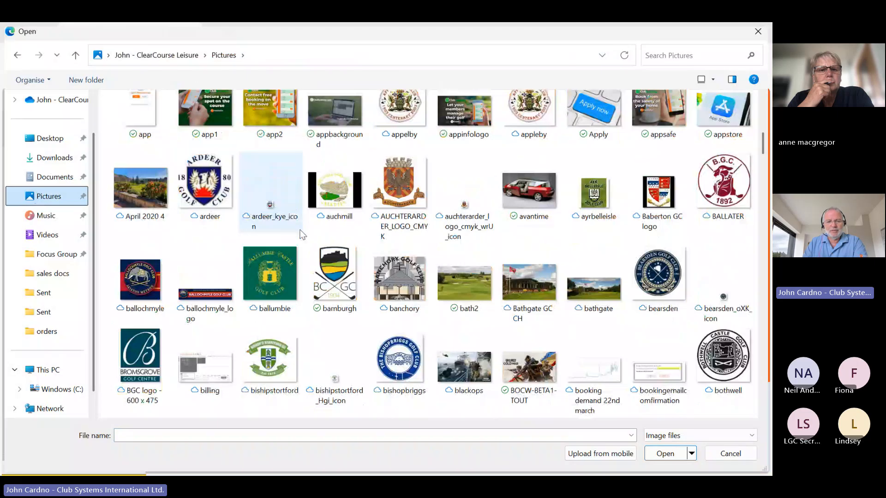
scroll(303, 235, down, 3)
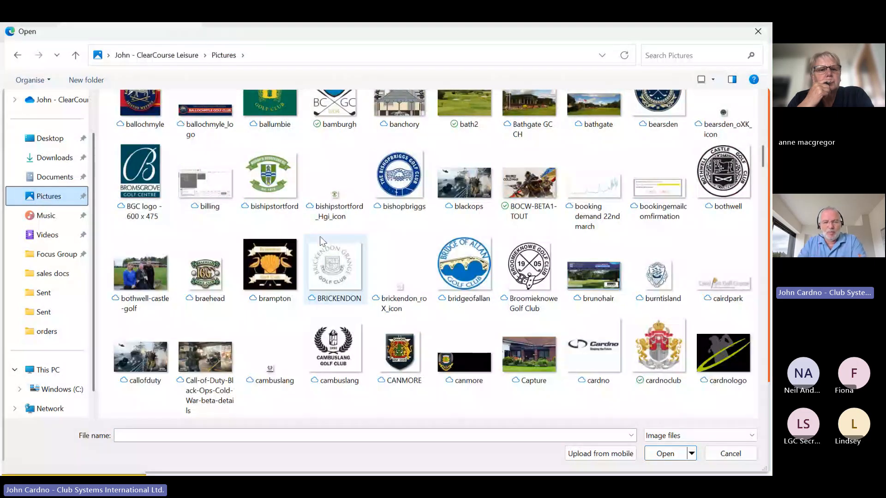
scroll(319, 236, up, 3)
click(483, 232)
double_click(484, 233)
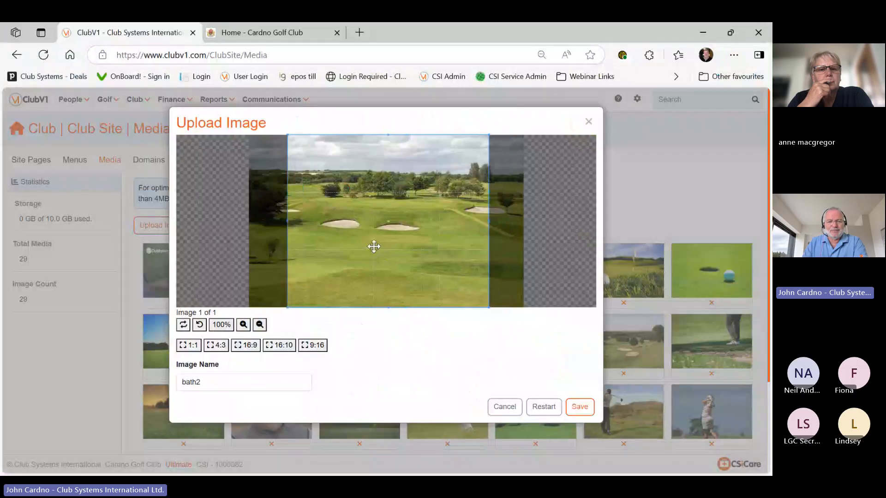
Crop bath2 to 16:10 after trying 1:1 and 16:9, and save it to the library
click(184, 350)
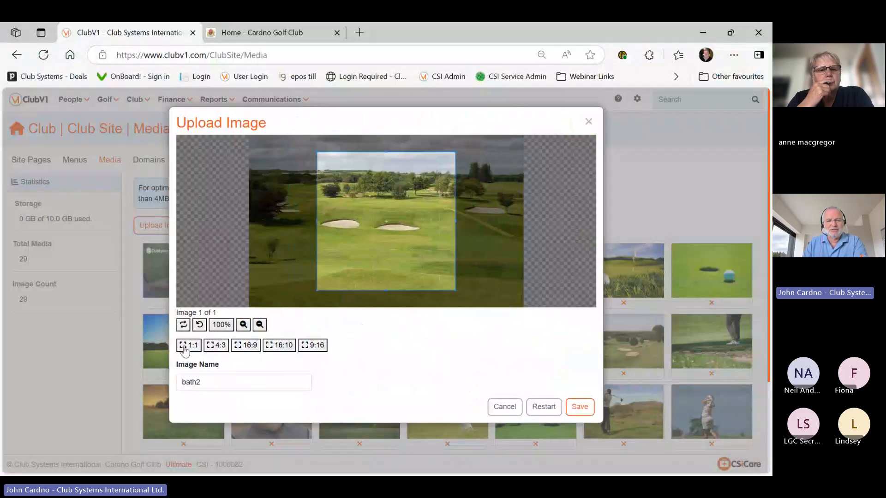
click(245, 350)
click(280, 349)
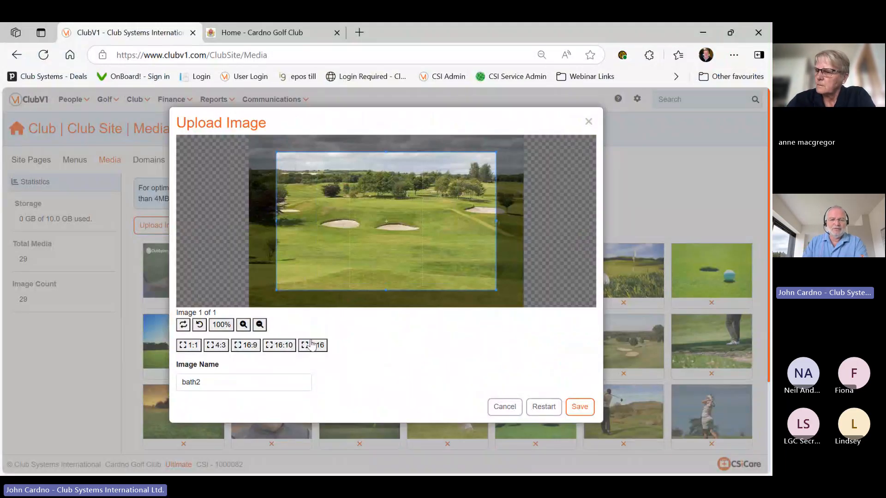
mouse_move(347, 234)
mouse_down()
mouse_move(319, 230)
mouse_move(347, 227)
mouse_up()
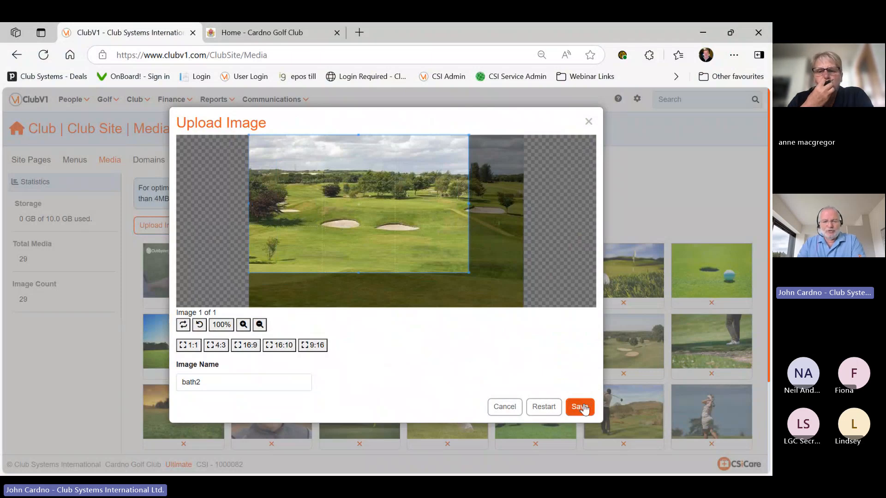
click(584, 408)
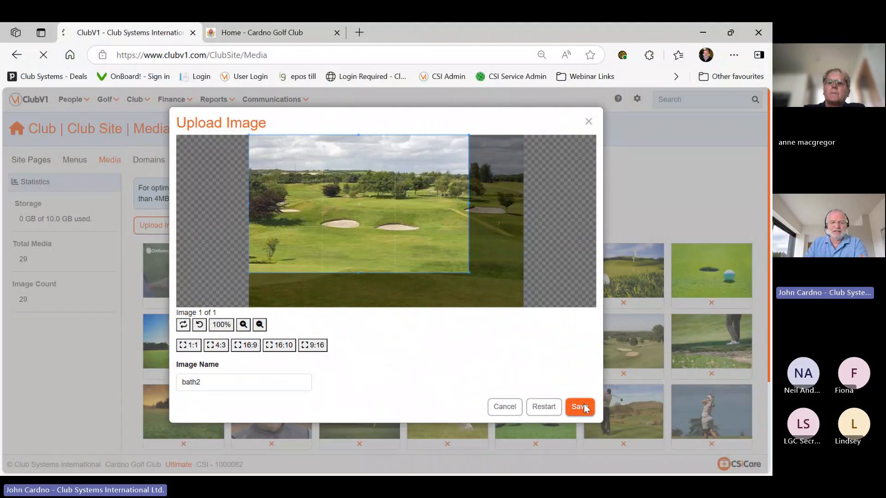
scroll(576, 401, down, 1)
scroll(501, 360, down, 2)
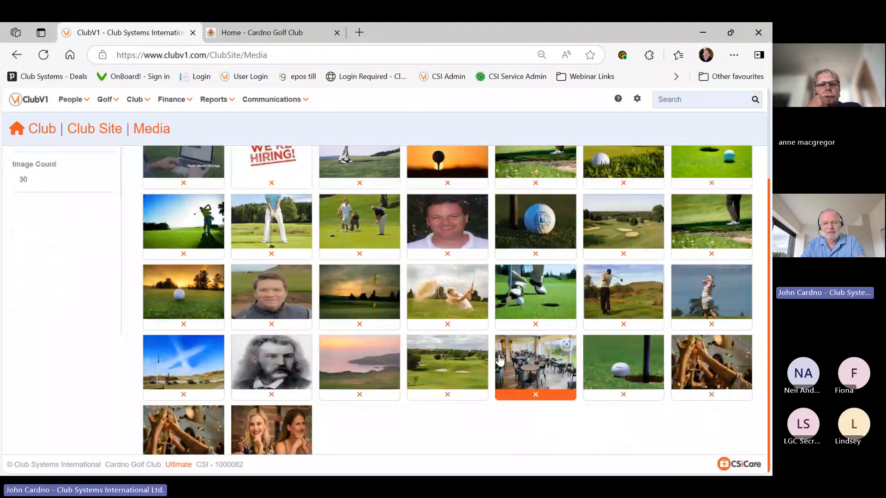
scroll(500, 360, up, 3)
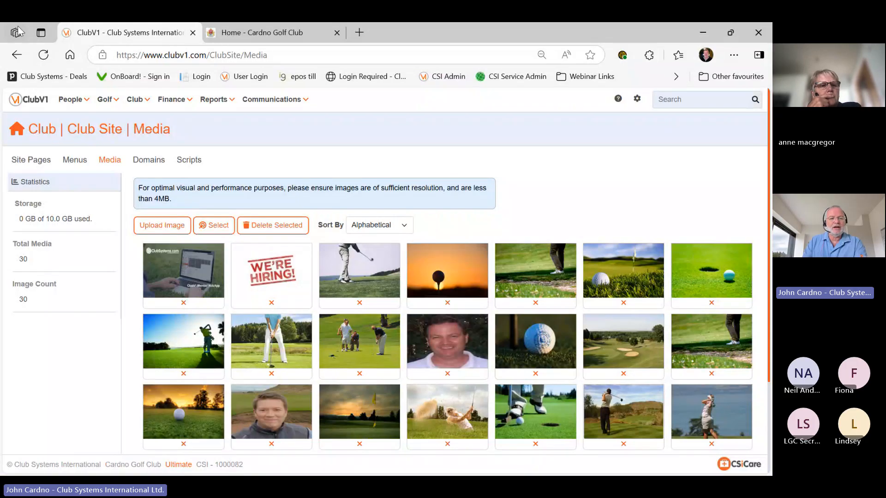
Open the Menus editor, view the live site's Clubhouse page, then expand Our Club
click(77, 162)
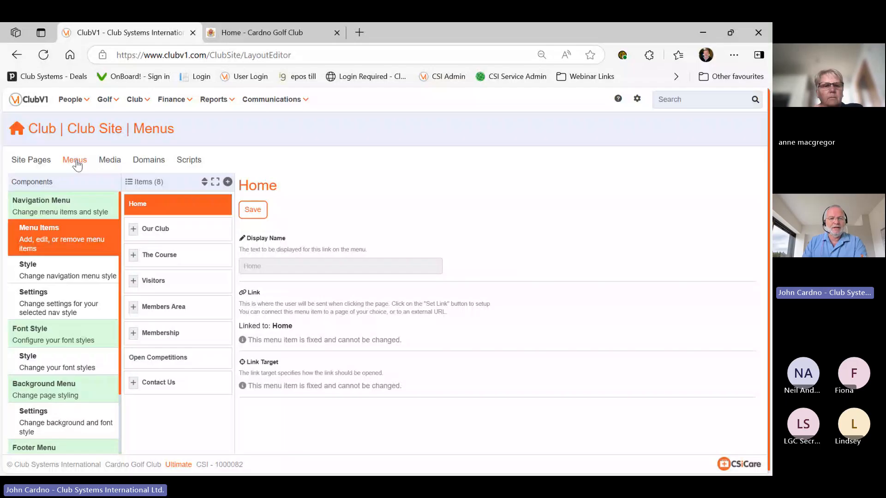
click(237, 34)
mouse_move(266, 109)
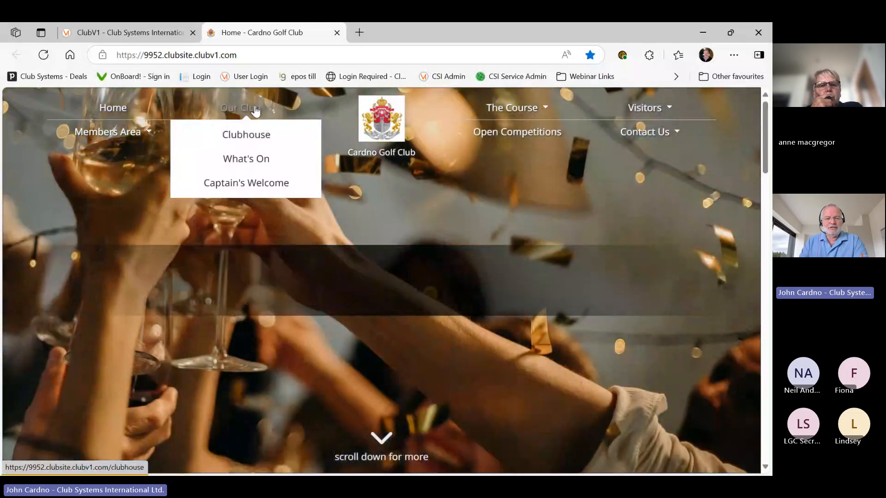
click(249, 138)
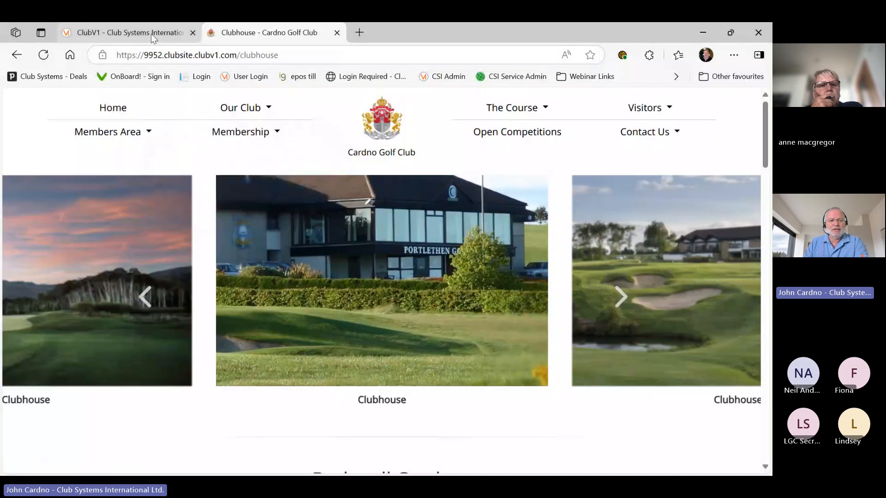
click(151, 34)
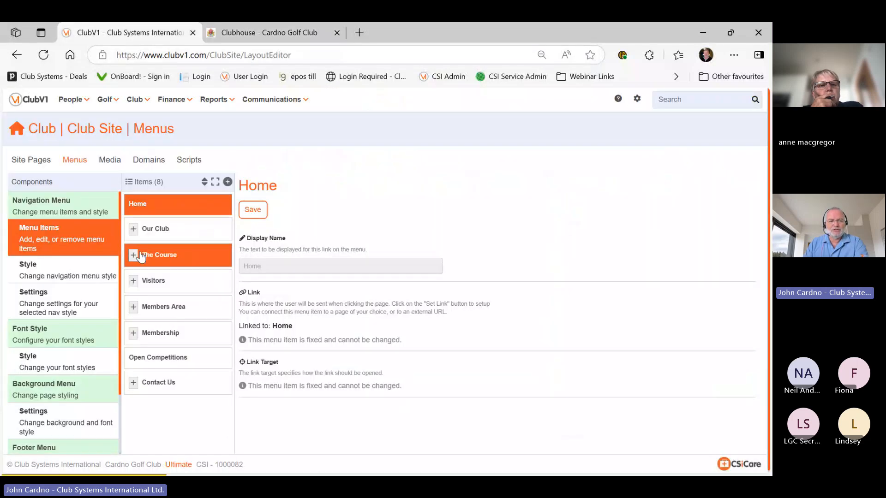
click(132, 230)
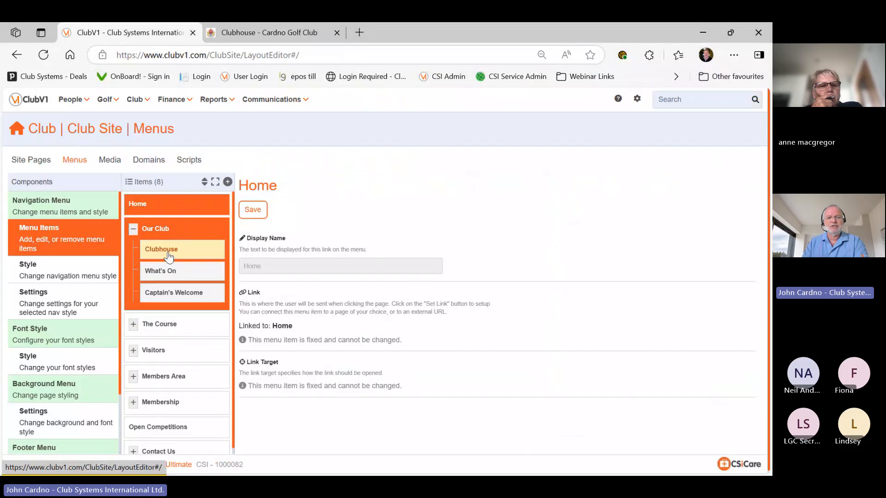
Compare Our Club's settings with the live site's Members Area, then re-expand Our Club's sub-items
click(247, 34)
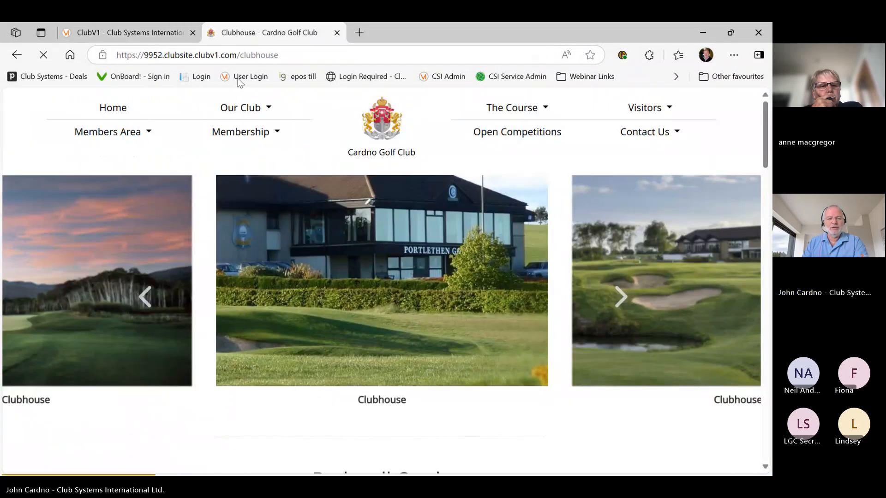
click(167, 35)
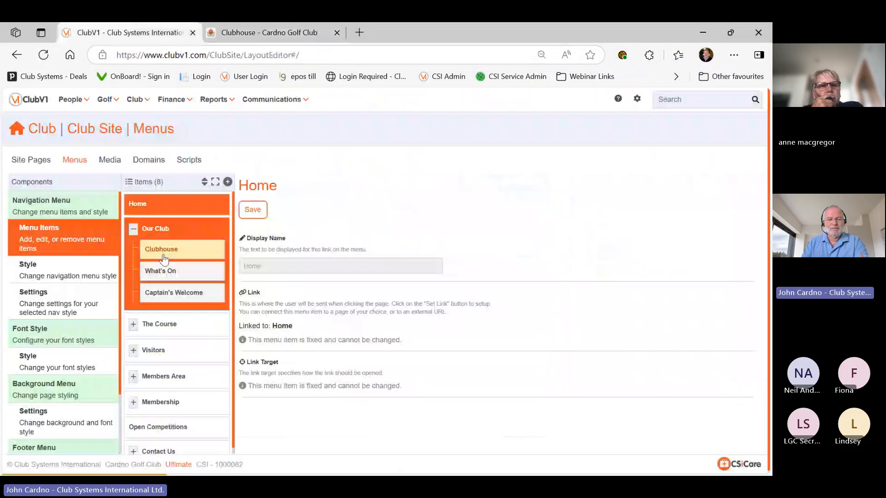
click(139, 231)
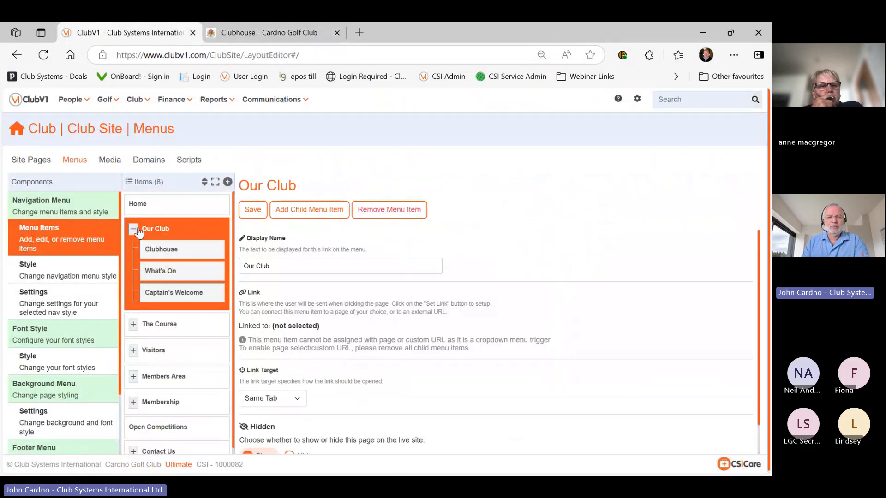
click(241, 34)
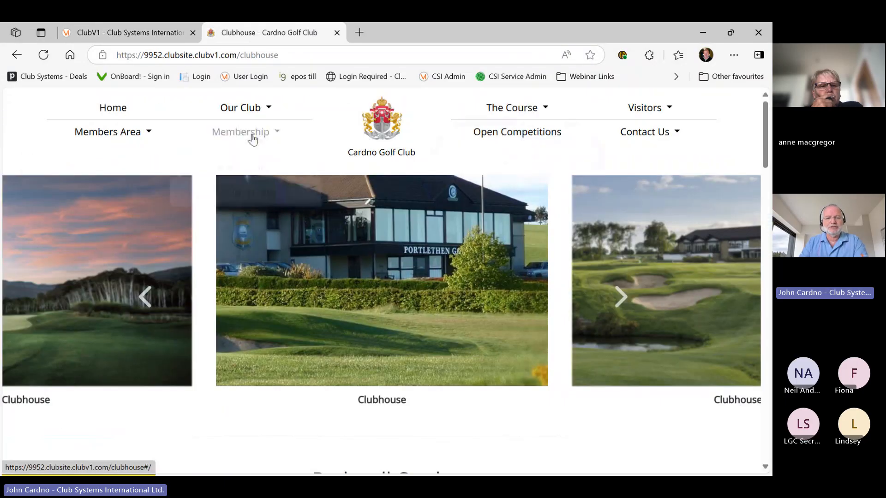
click(132, 132)
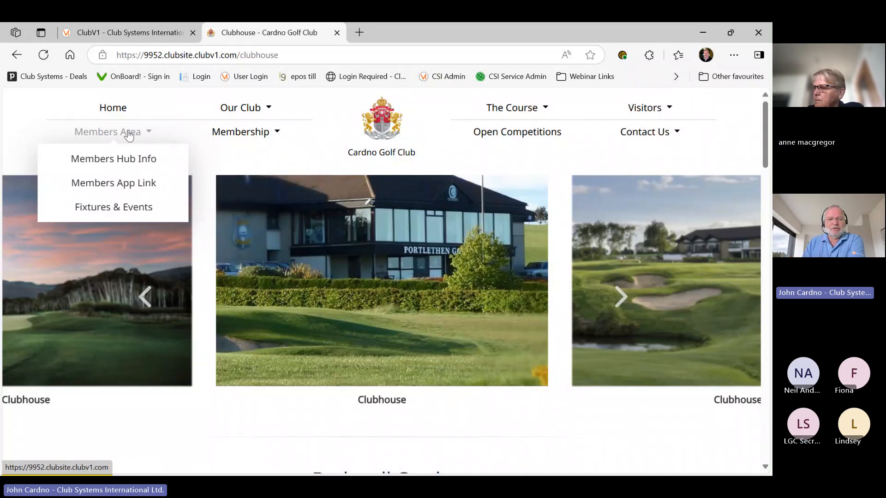
click(157, 33)
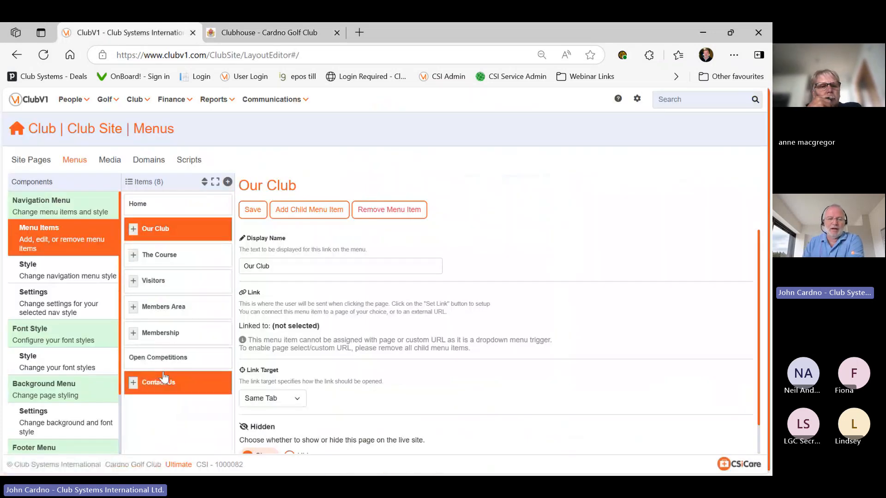
click(134, 230)
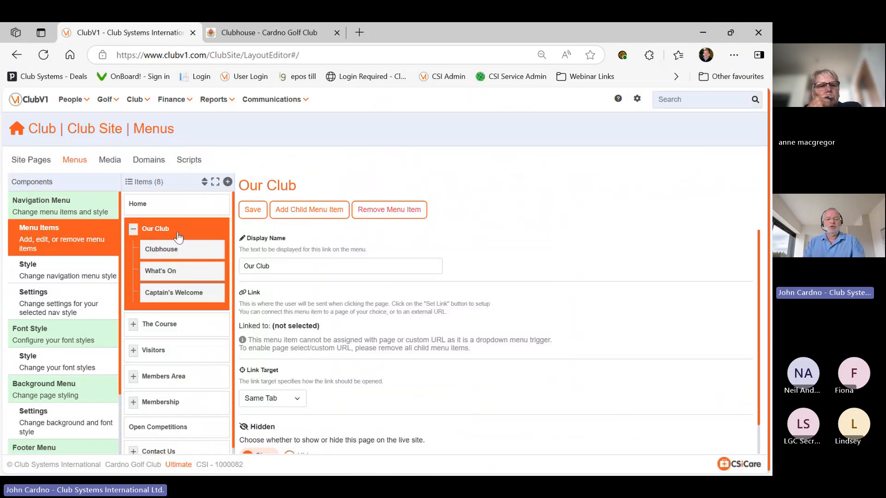
click(316, 216)
click(292, 193)
text(test)
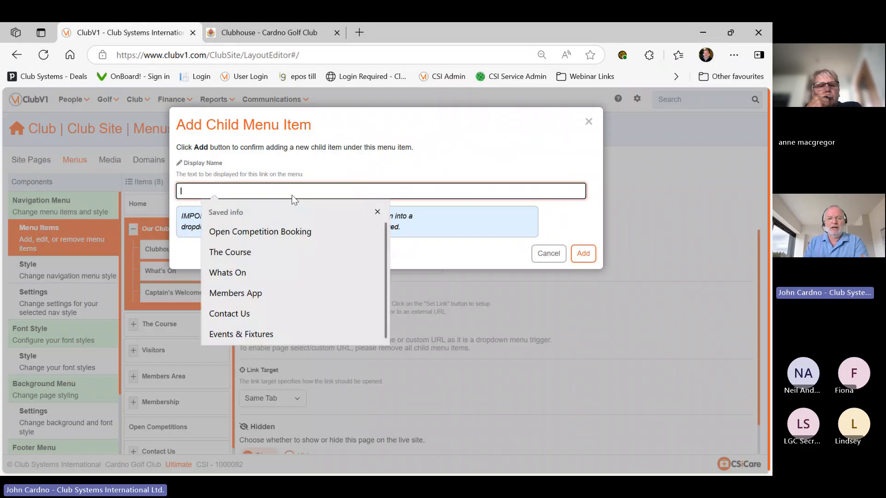
click(235, 34)
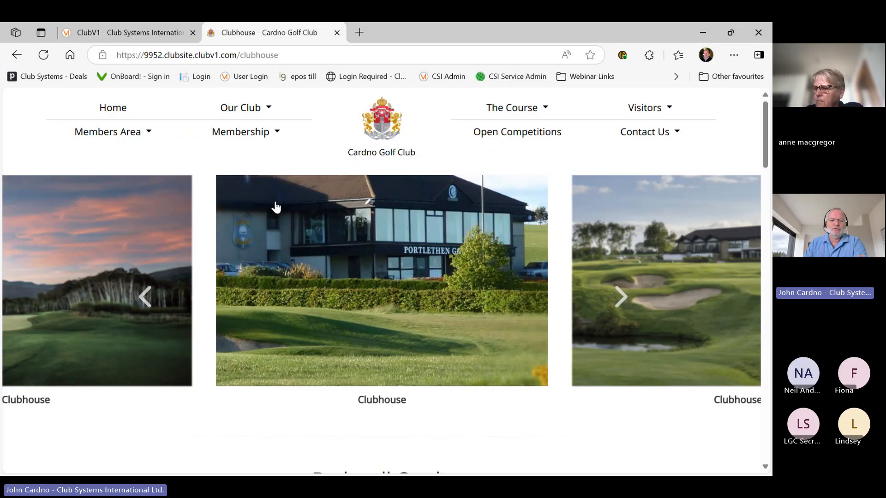
click(144, 32)
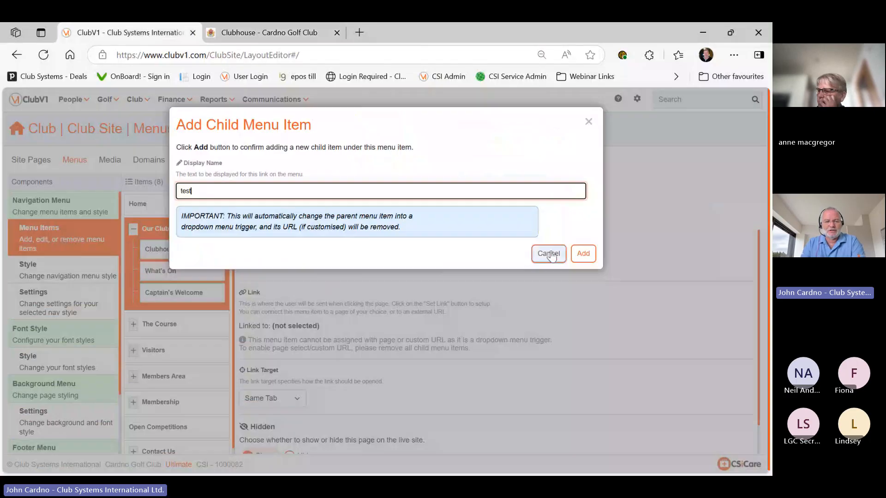
click(549, 254)
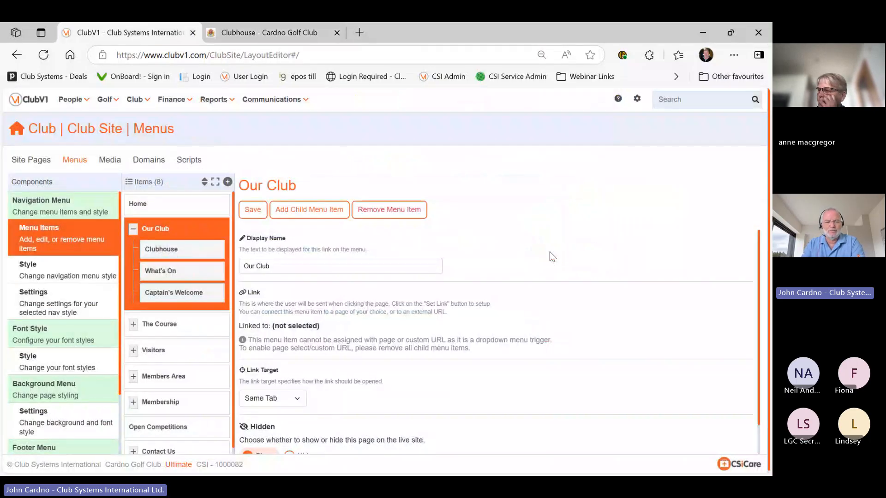
Restore the Our Club display name, re-expand it, and open the Clubhouse sub-item's settings
click(133, 231)
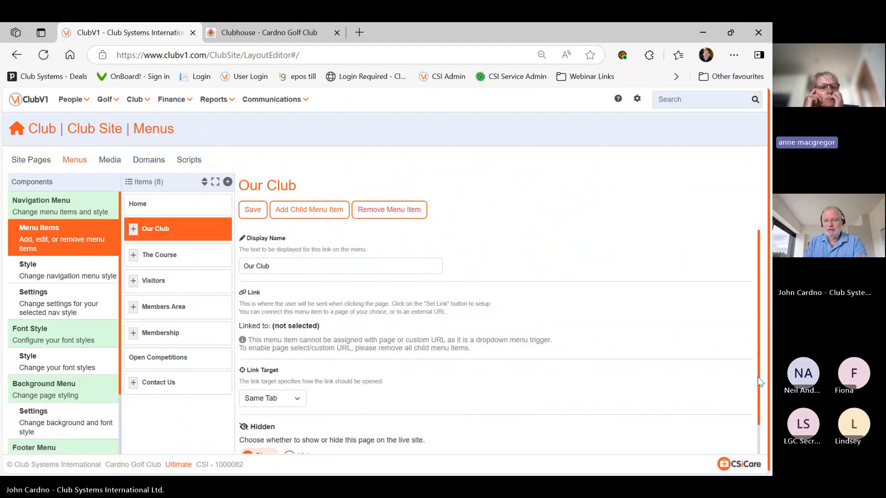
click(306, 267)
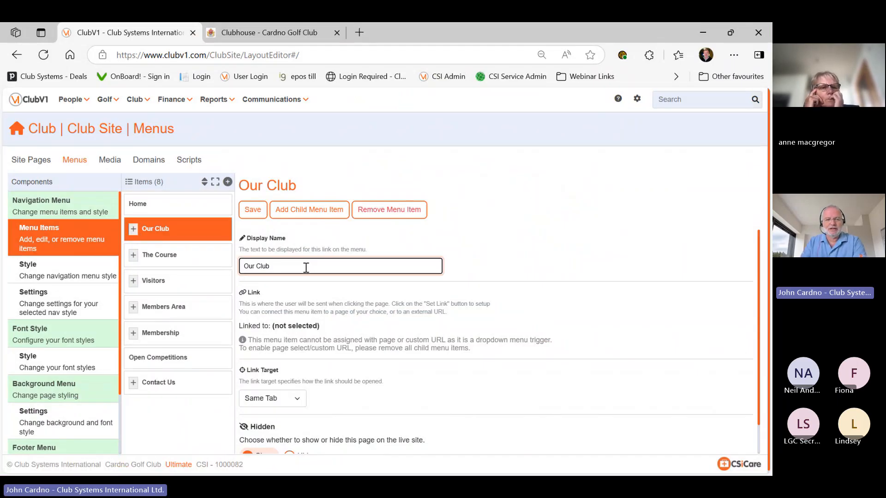
key(BackSpace)
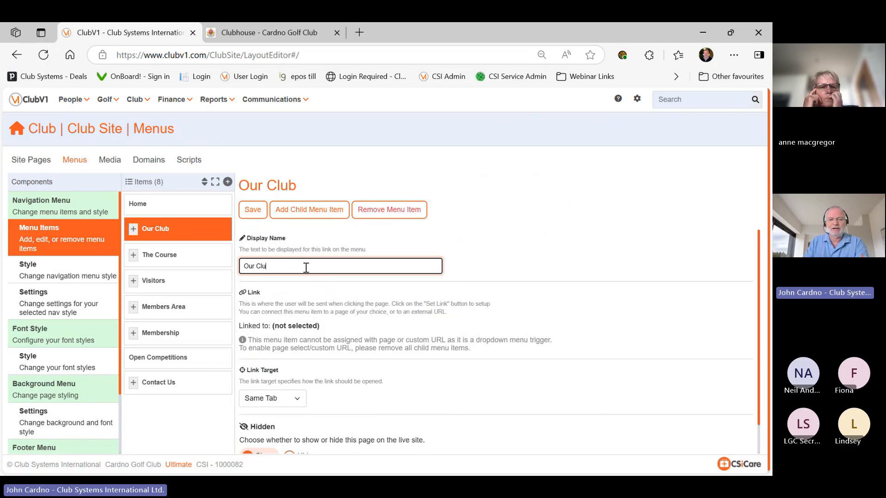
text(b)
click(510, 237)
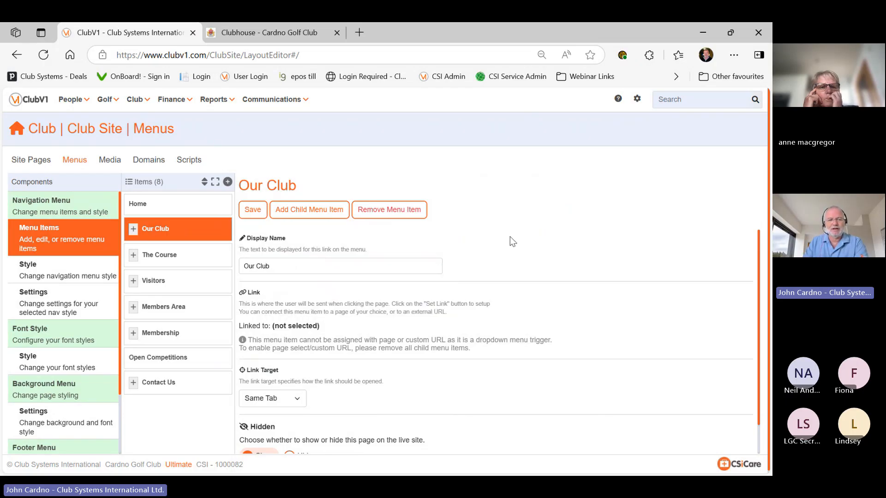
click(133, 229)
click(174, 260)
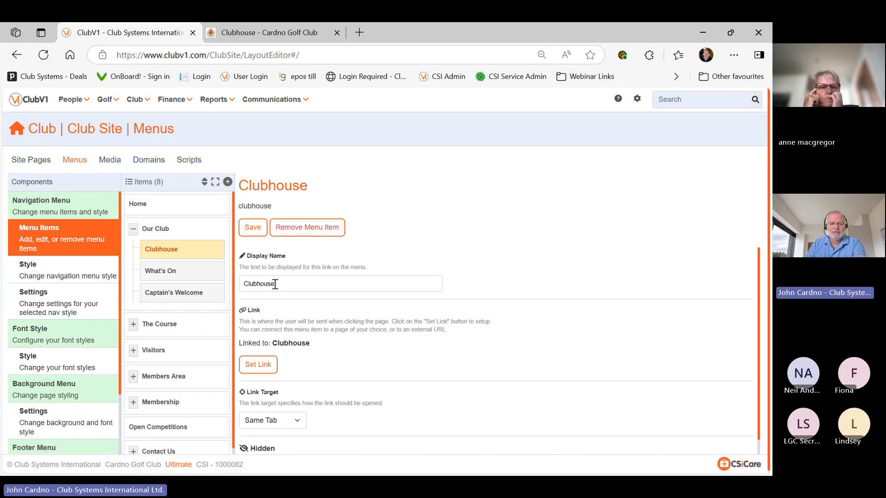
Browse the Clubhouse link's Pre-populated Pages, Custom Pages and Custom URL options, then open a new tab
click(259, 364)
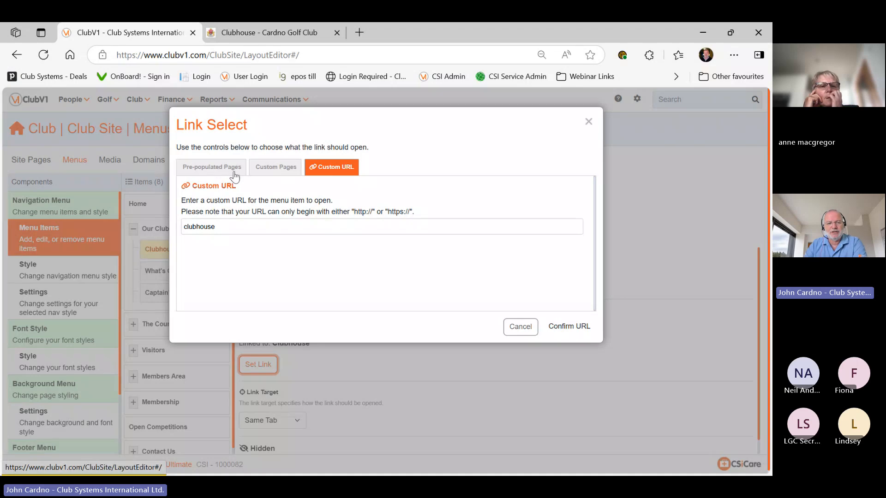
click(209, 169)
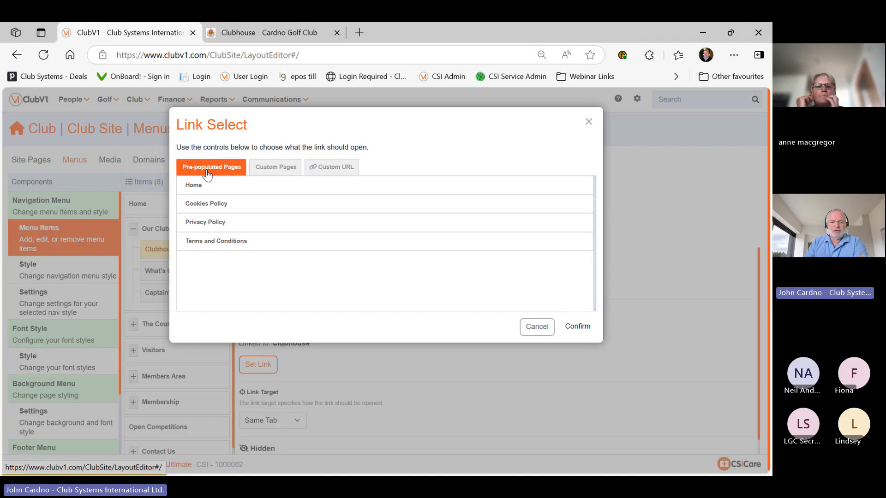
click(279, 170)
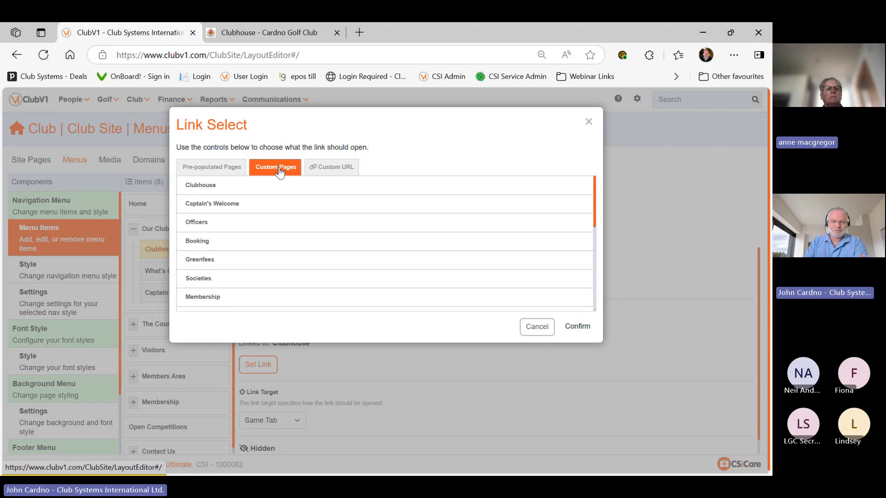
click(278, 185)
scroll(277, 210, down, 5)
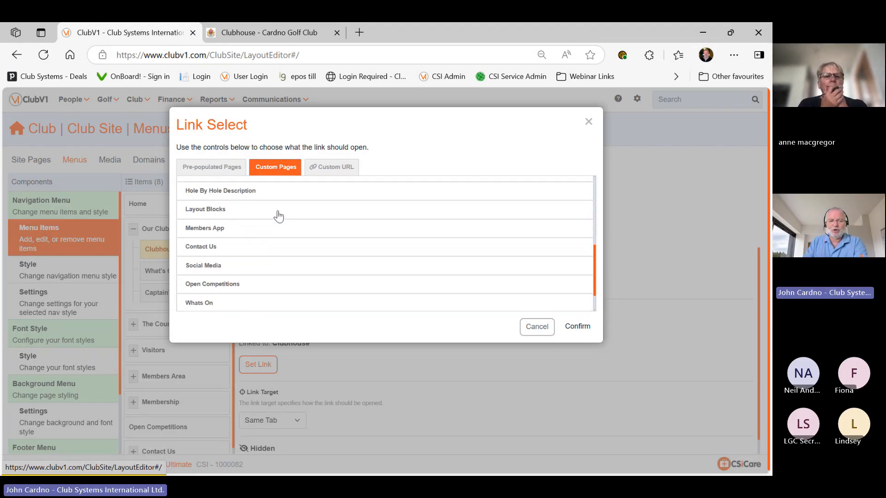
click(281, 223)
scroll(281, 225, down, 1)
click(282, 226)
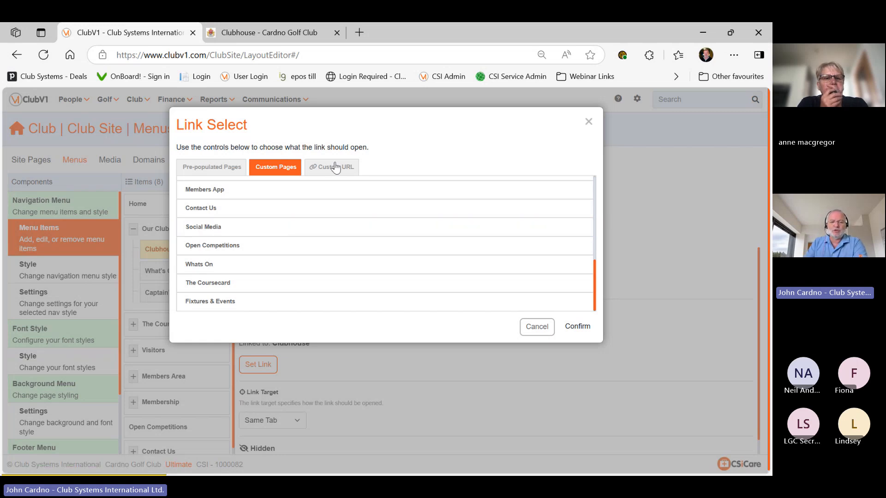
click(327, 173)
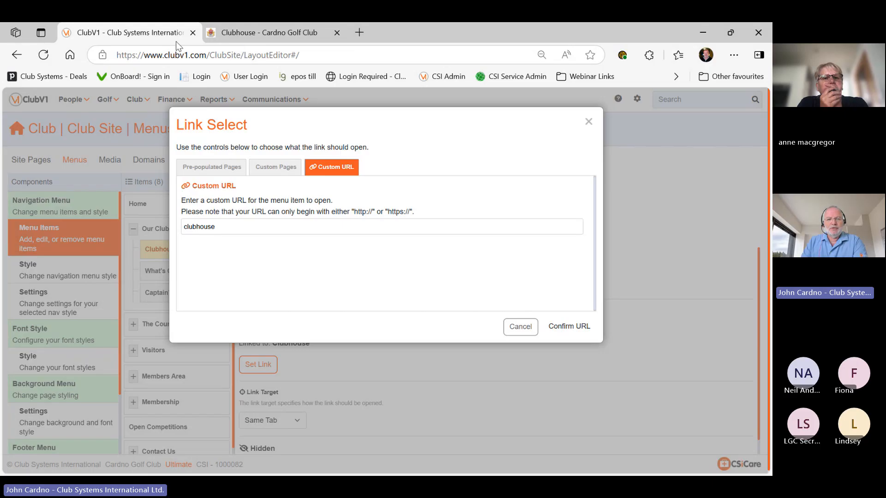
click(359, 32)
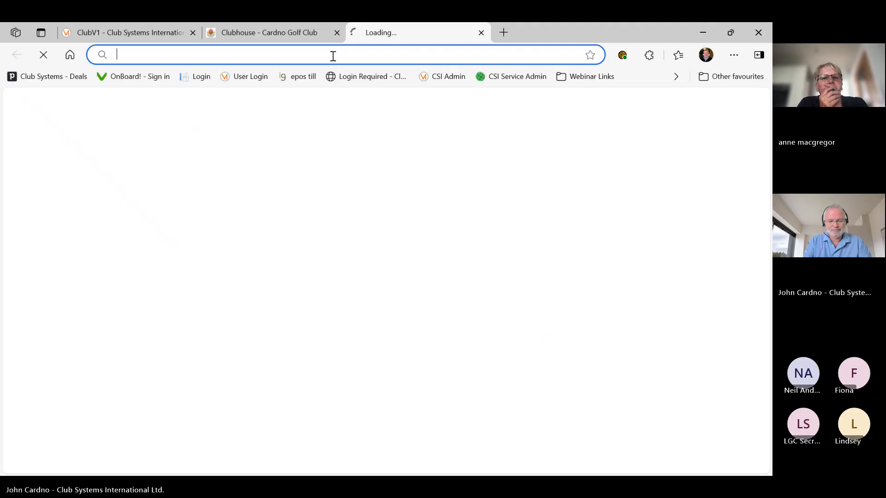
Load hotels.com in the new browser tab
text(j)
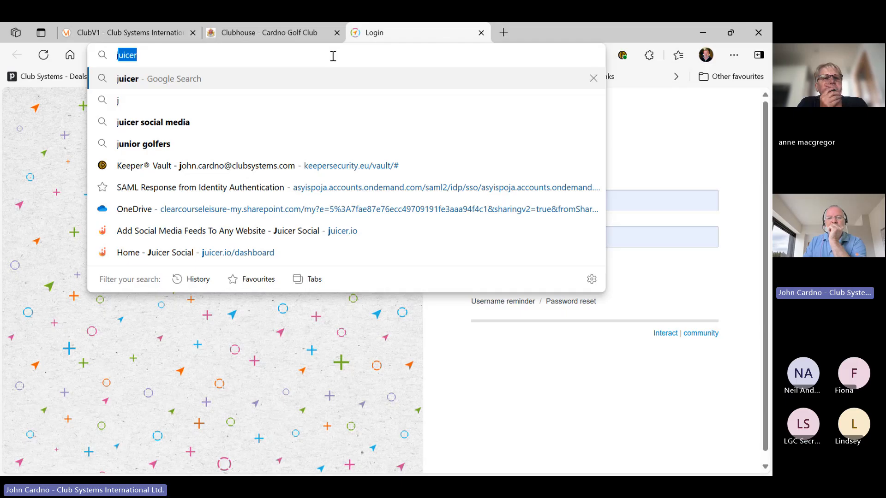
text(ow)
key(BackSpace)
key(BackSpace)
key(BackSpace)
text(hotels.com)
key(Return)
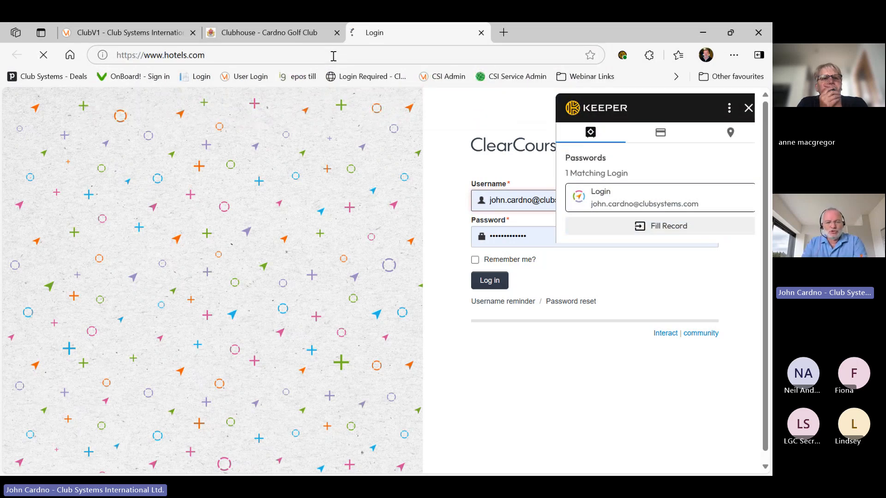
Return to ClubV1's Link Select dialog and select the 'clubhouse' Custom URL text
click(292, 39)
click(129, 33)
drag(215, 227, 180, 230)
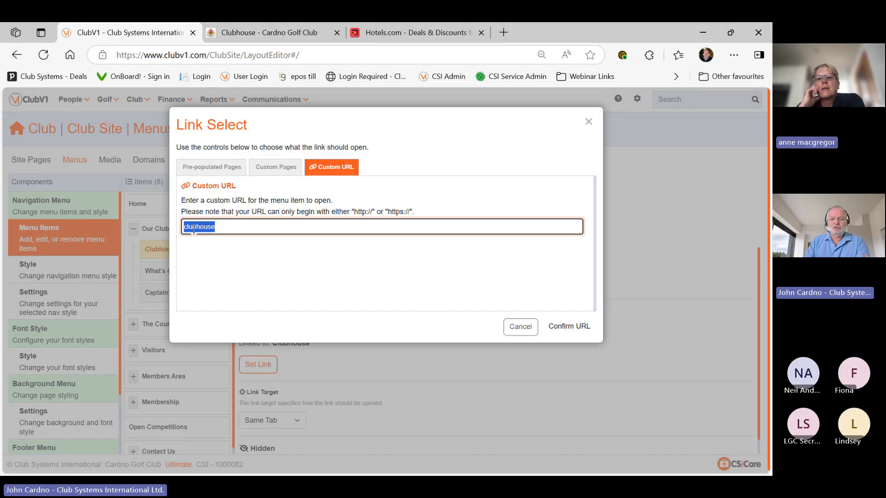
Cancel the Link Select dialog, keeping the Clubhouse item's Same Tab link target
click(520, 327)
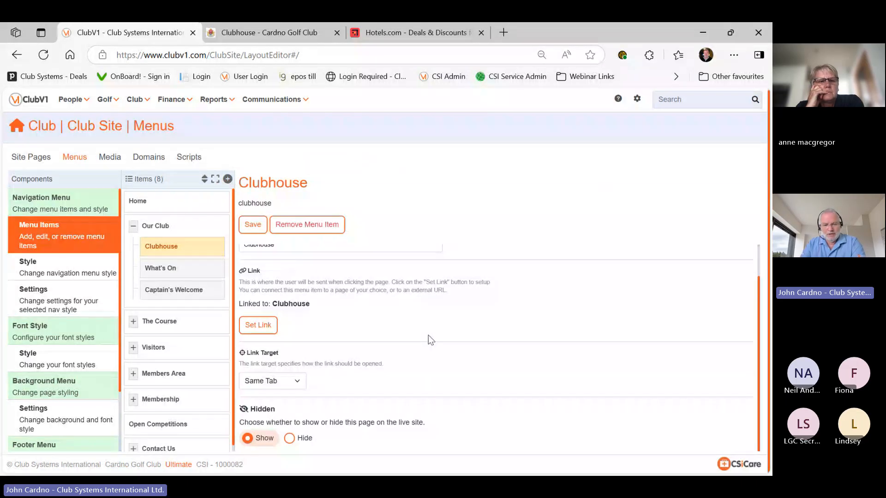
click(300, 381)
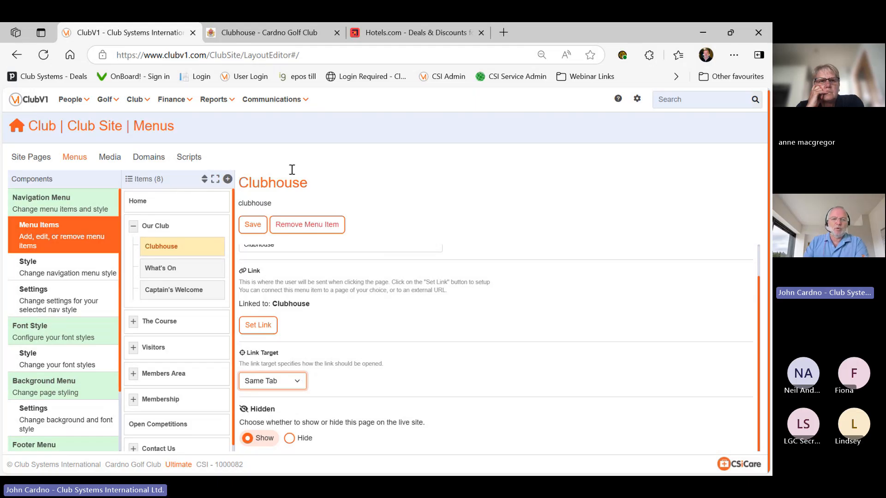
Close the stray hotels.com tab and return to the Cardno club's What's On calendar
click(292, 30)
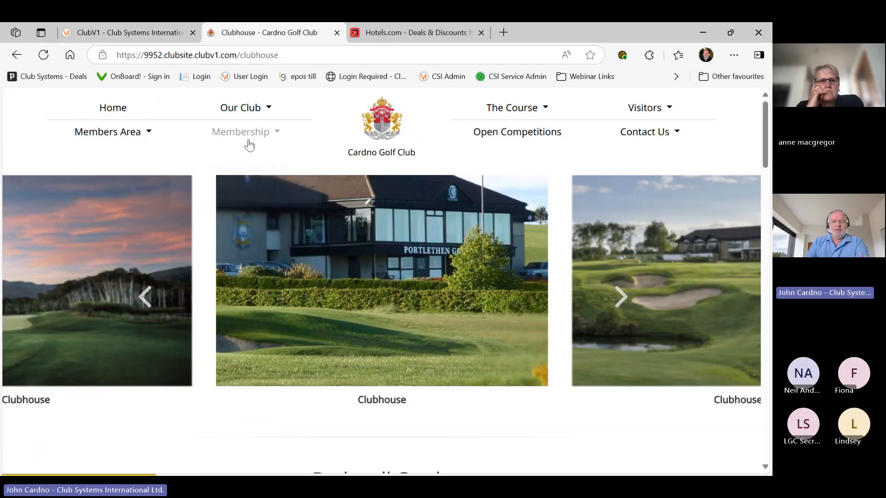
mouse_move(247, 111)
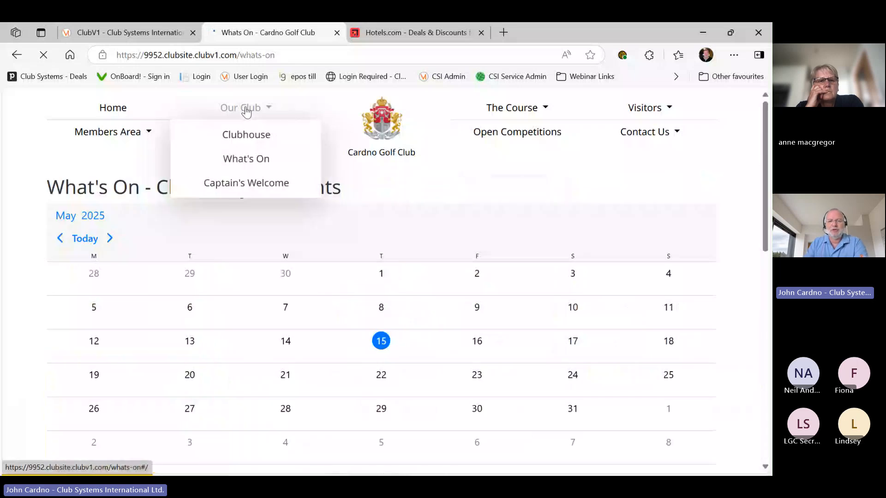
click(482, 33)
click(361, 33)
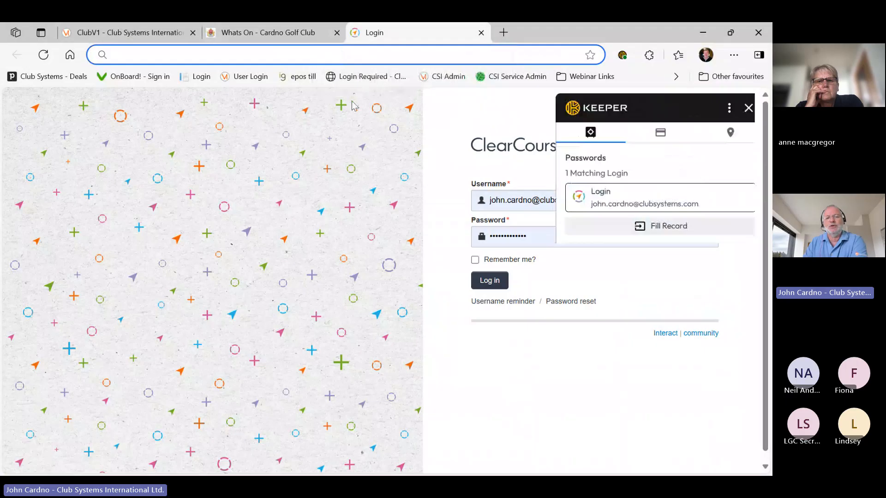
click(266, 29)
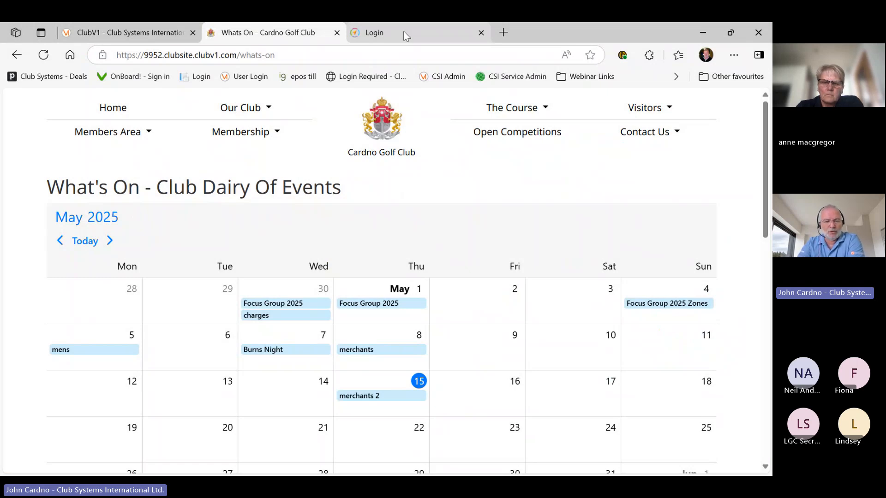
Close the extra login tab and go back to the ClubV1 menu editor
click(403, 32)
key(ctrl+w)
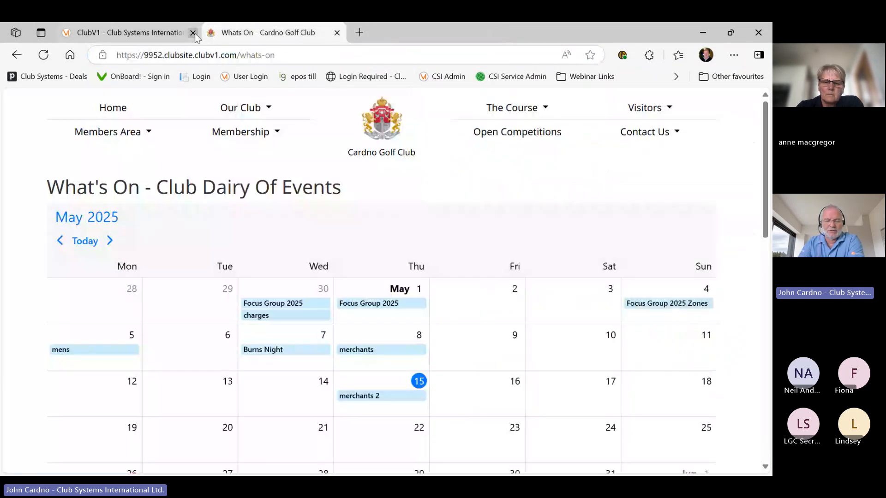
click(196, 37)
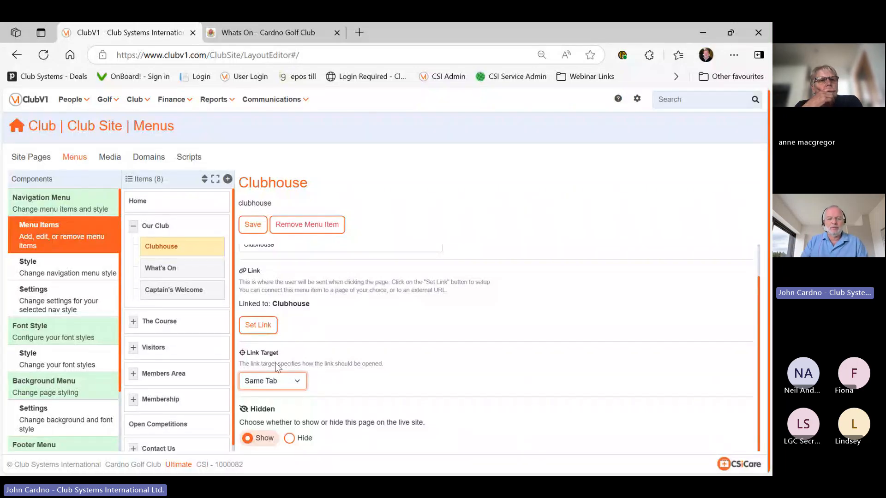
Open Drumpellier Golf Club's Why Join membership page in a new tab via the 'drum' suggestion
click(360, 33)
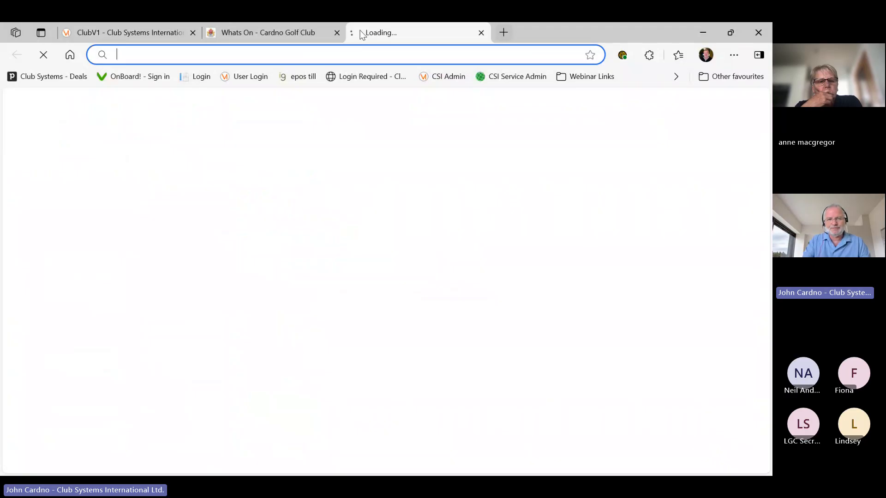
text(dr)
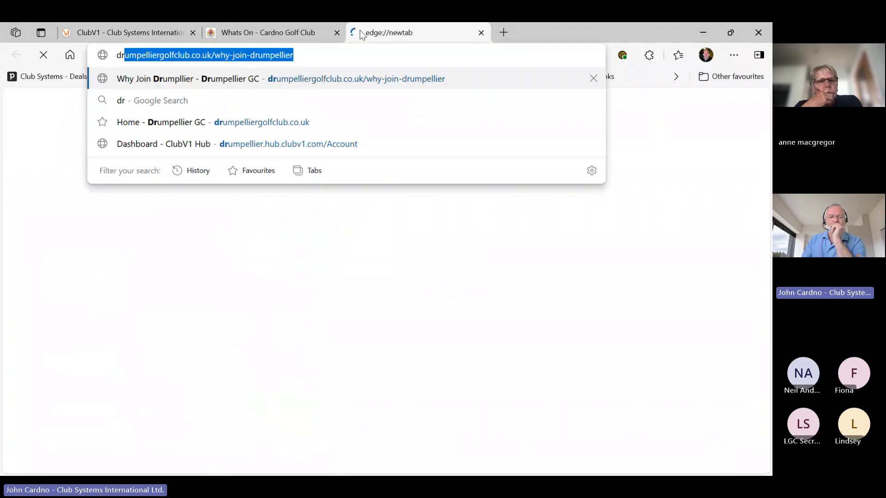
text(um)
key(Return)
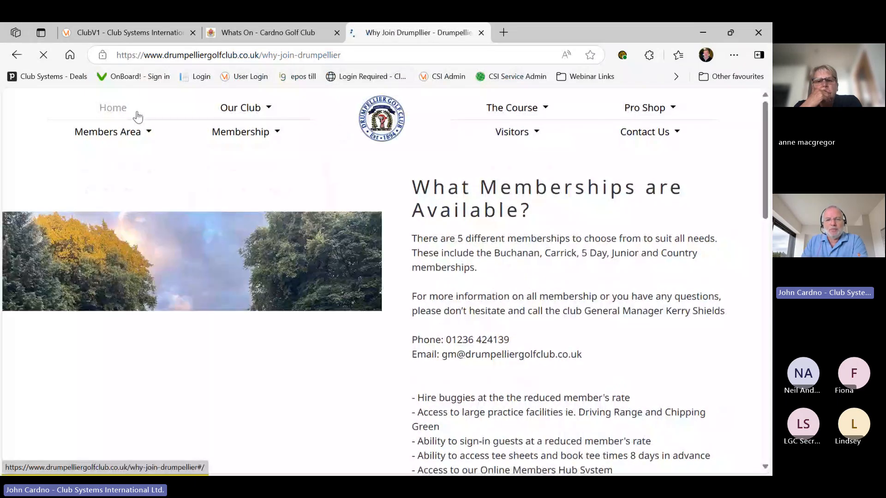
Look at Drumpellier's Visitors Book A Tee Time page, close it, and return to ClubV1
click(497, 134)
click(500, 160)
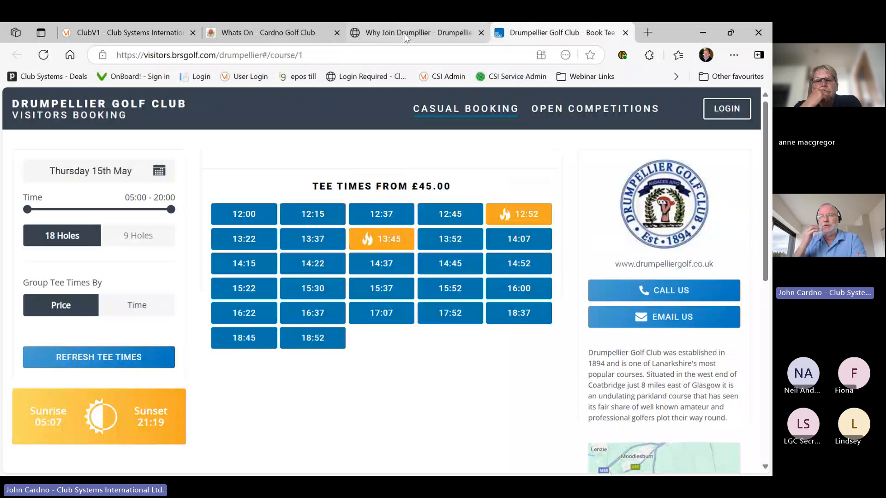
click(405, 37)
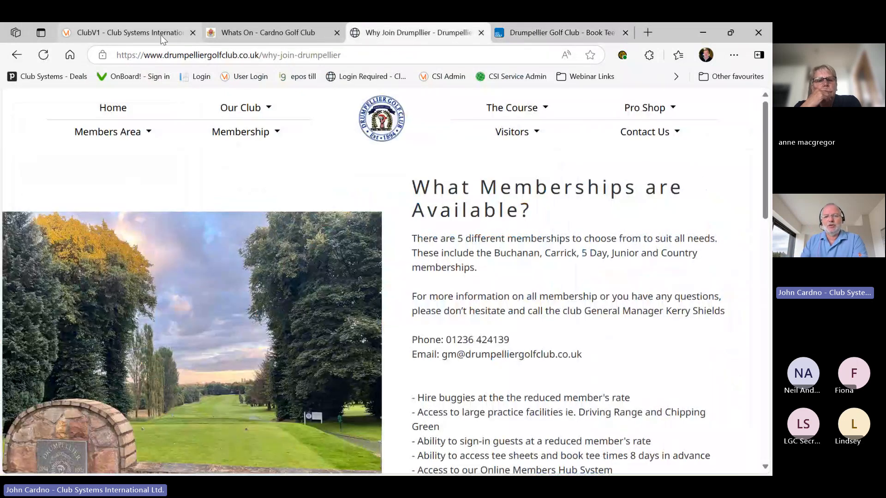
click(626, 33)
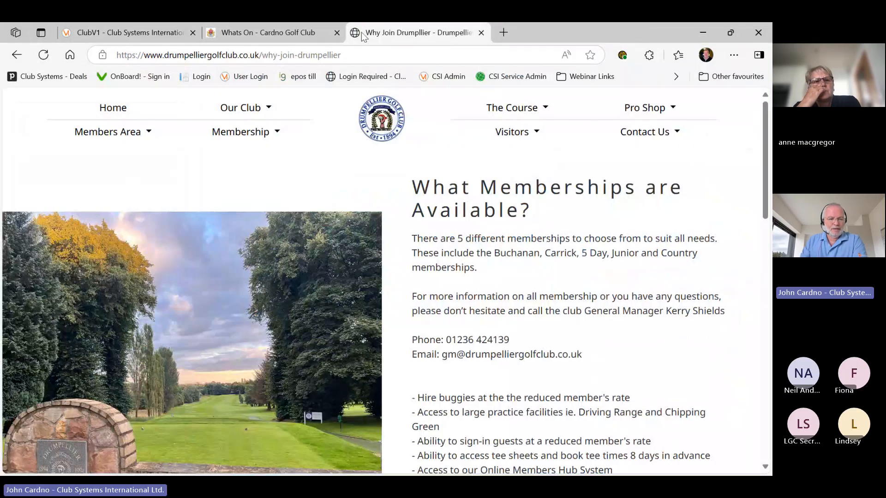
click(150, 33)
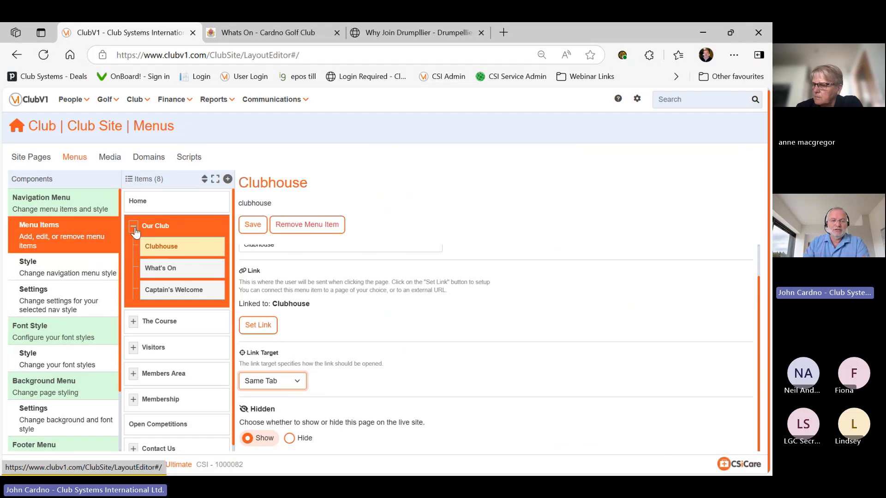
Check the live What's On page, collapse Our Club in Menu Items, and open Site Pages
click(254, 34)
mouse_move(261, 132)
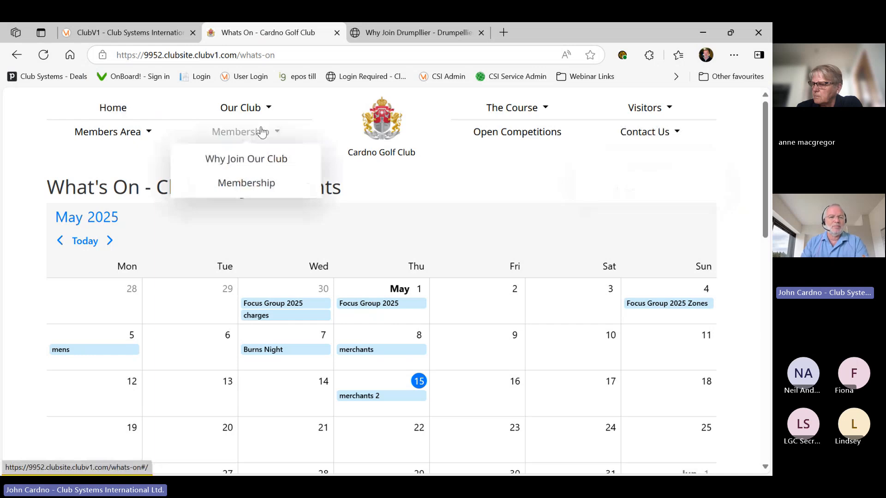
click(149, 31)
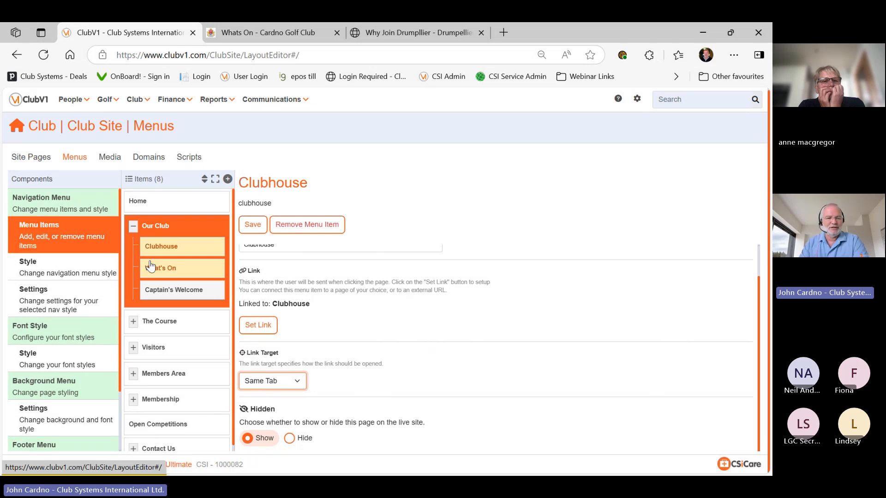
click(136, 226)
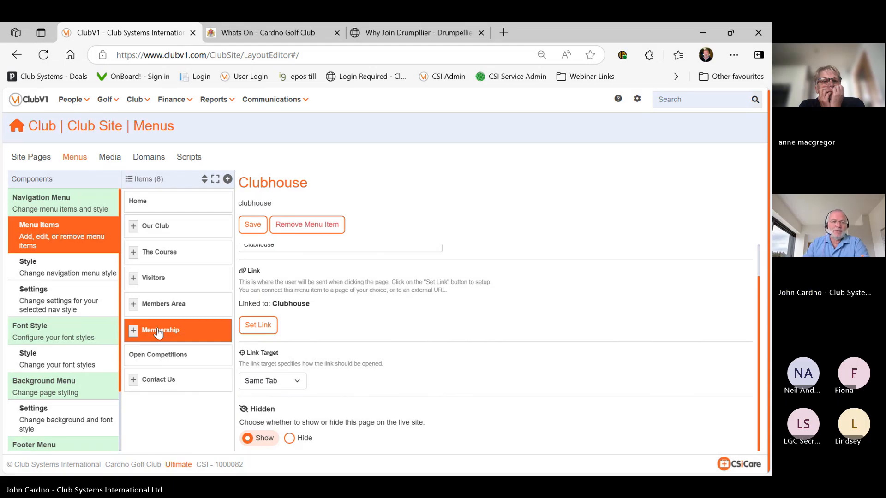
click(37, 161)
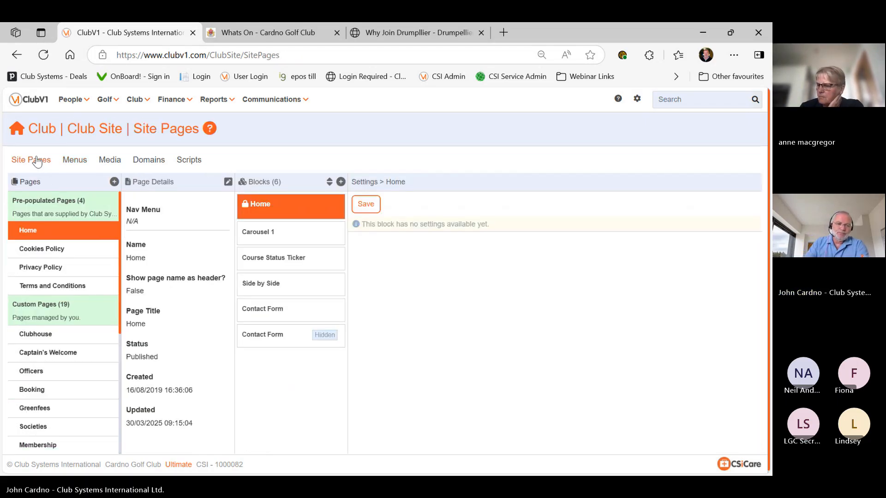
Review the Cookies Policy, Captain's Welcome and Officers page details in the Pages list
click(61, 254)
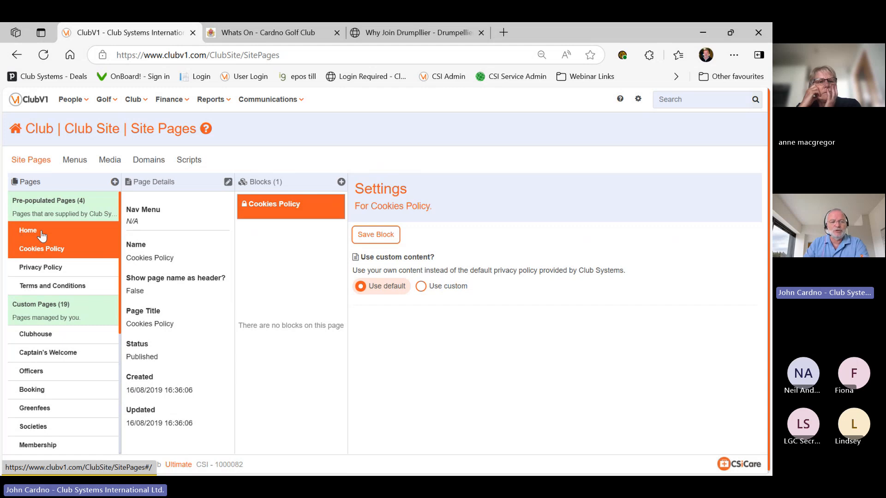
scroll(41, 235, down, 2)
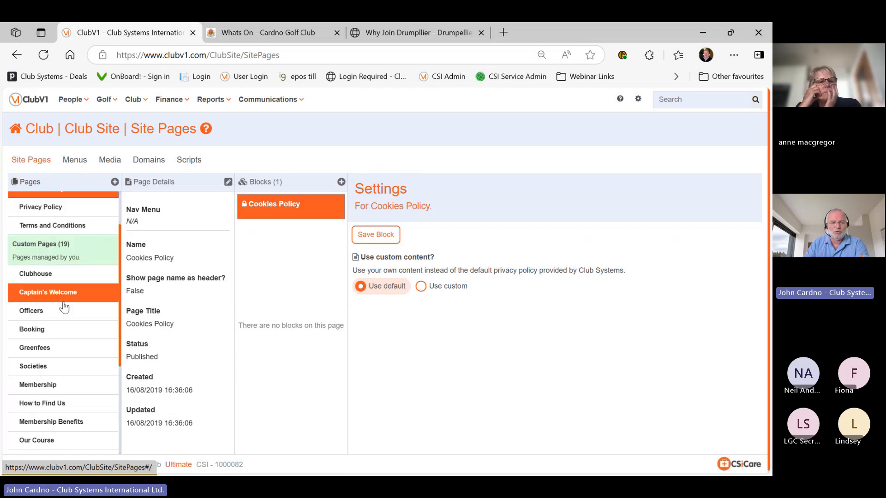
scroll(56, 361, down, 5)
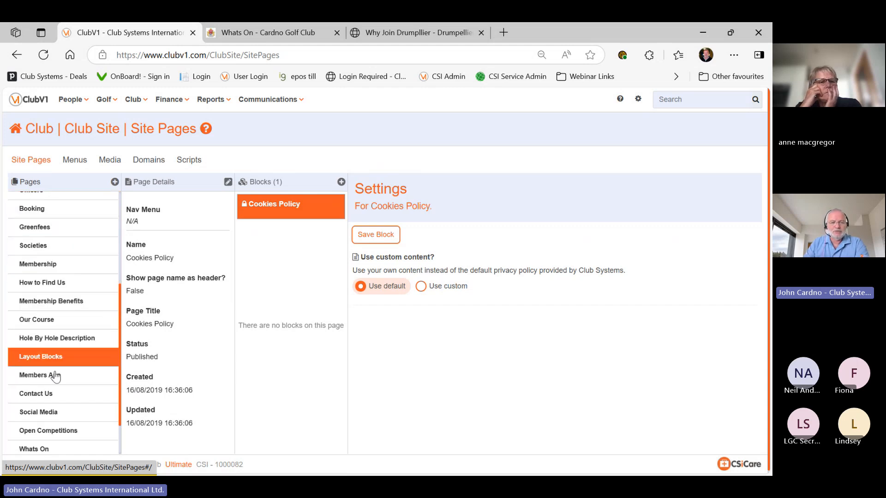
scroll(55, 376, up, 7)
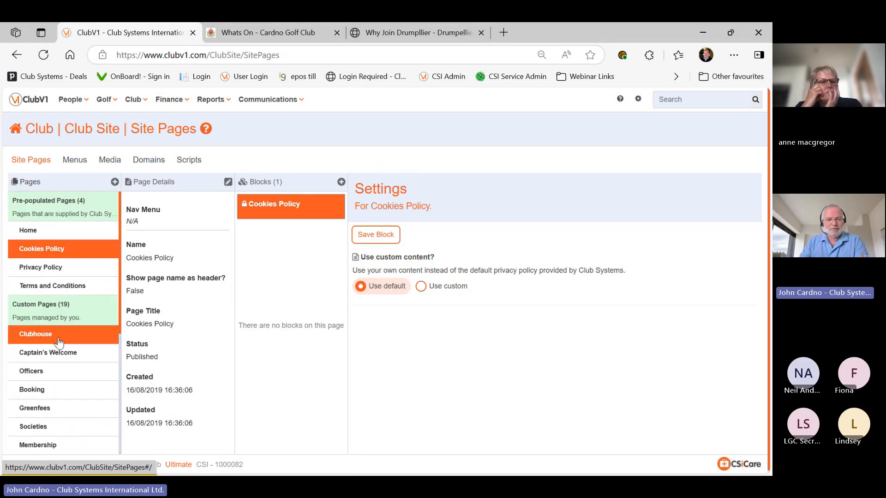
click(58, 354)
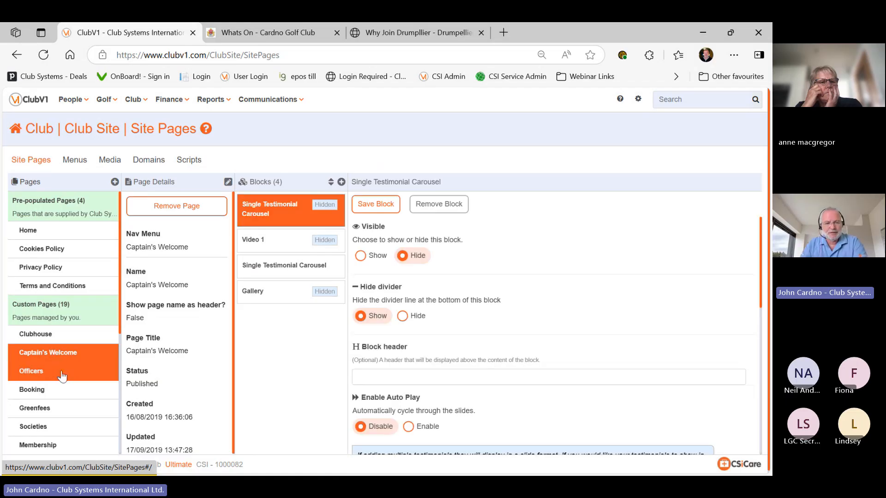
click(61, 372)
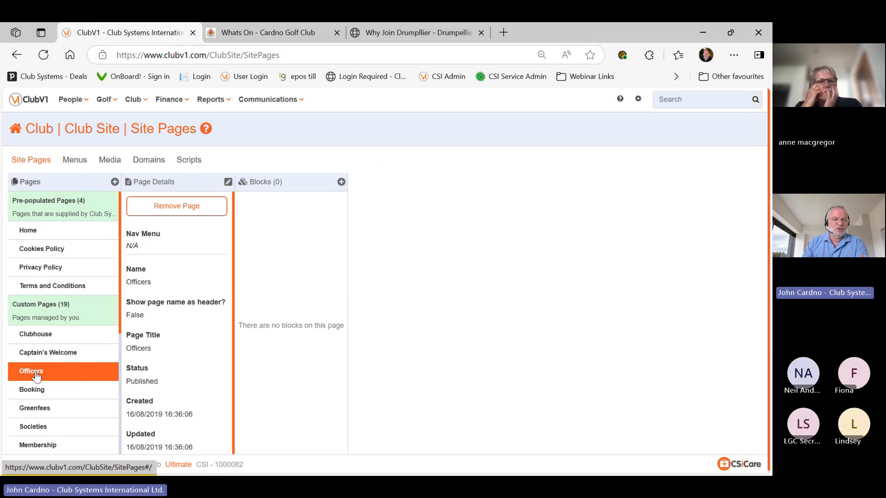
Create a new custom page titled 'demo today', saved as a Draft with no blocks
click(115, 182)
text(demo today)
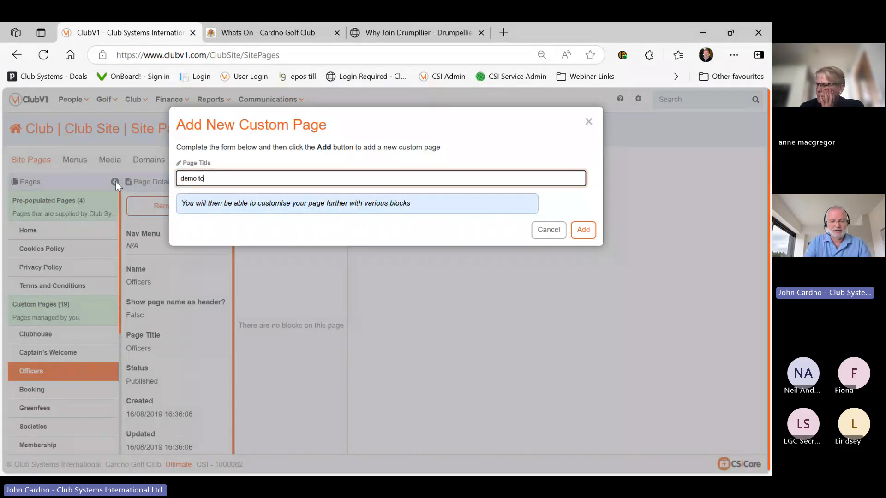
click(585, 230)
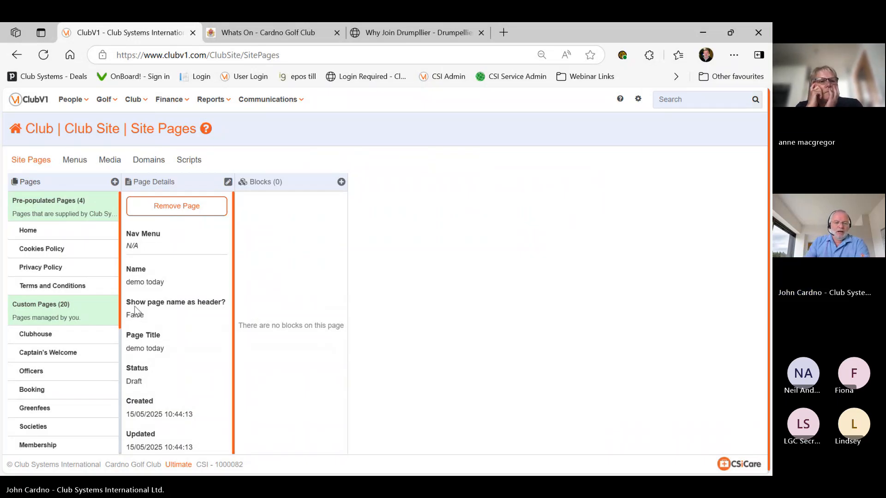
scroll(161, 271, down, 1)
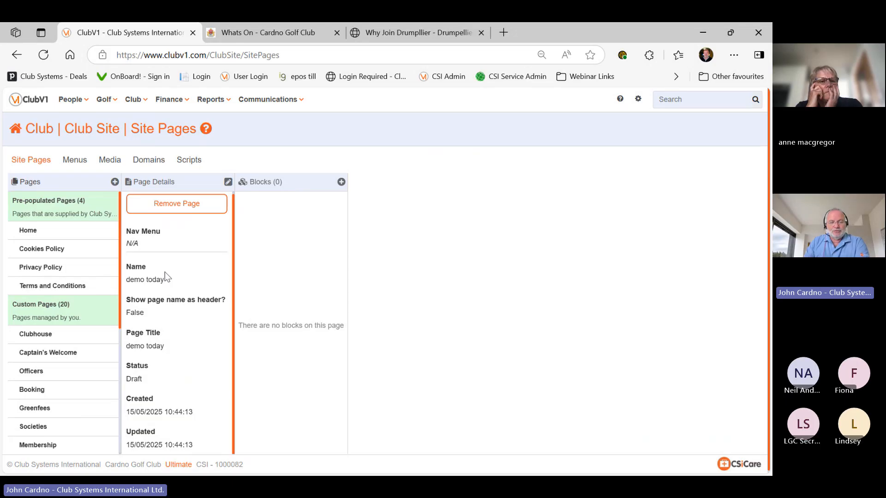
scroll(165, 272, down, 1)
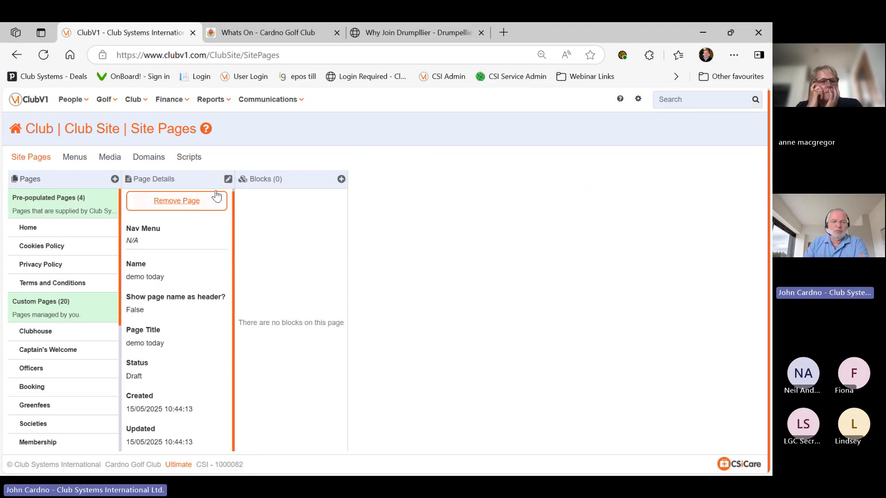
Set the demo today page's status to Published, save its details, and bring up the block chooser
click(228, 179)
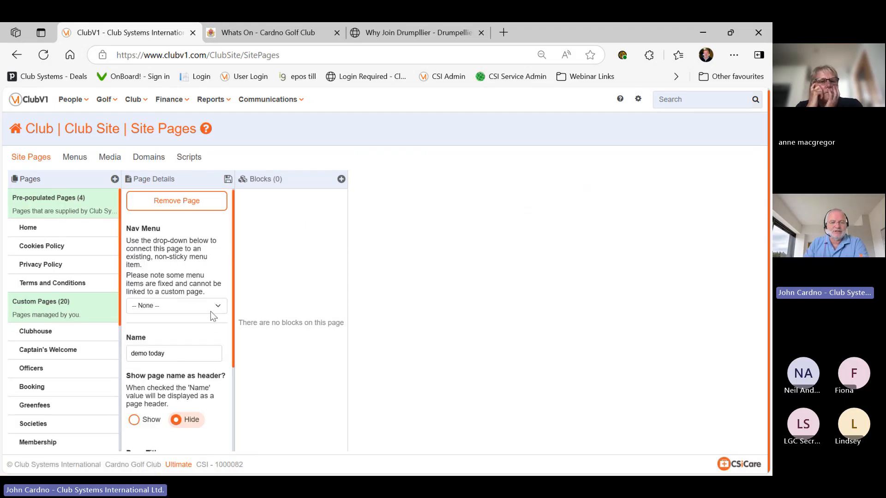
scroll(211, 312, down, 3)
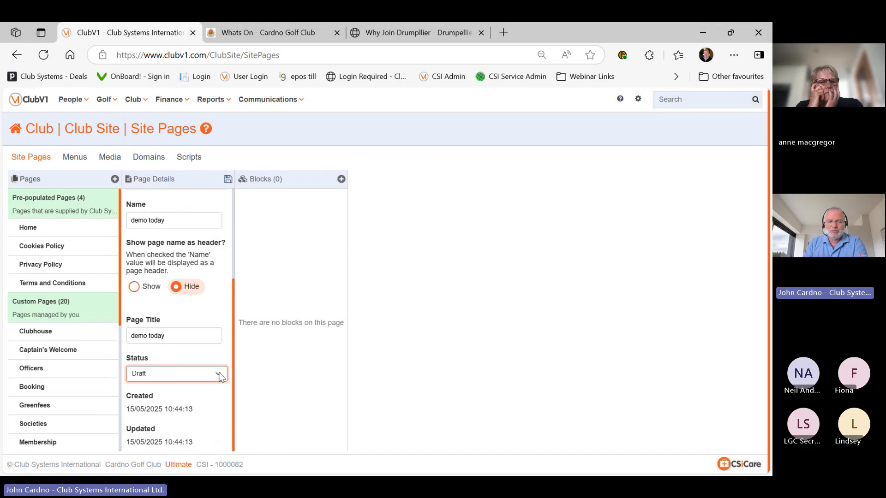
click(202, 409)
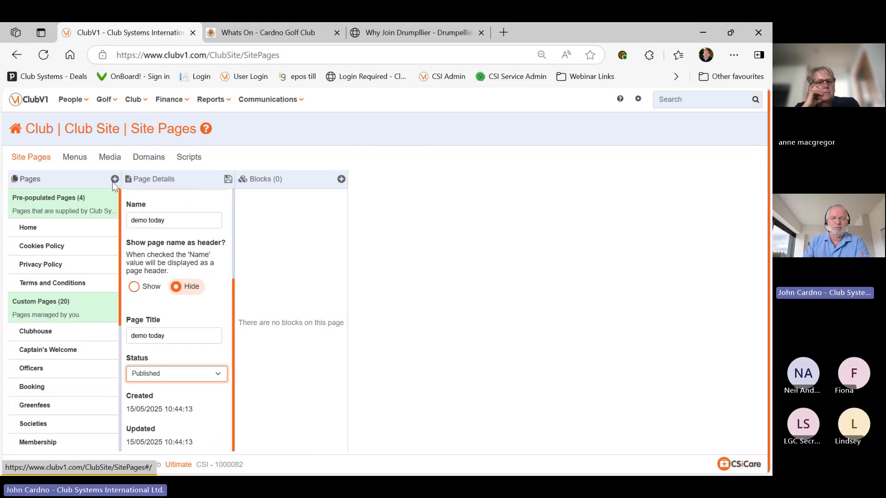
click(228, 182)
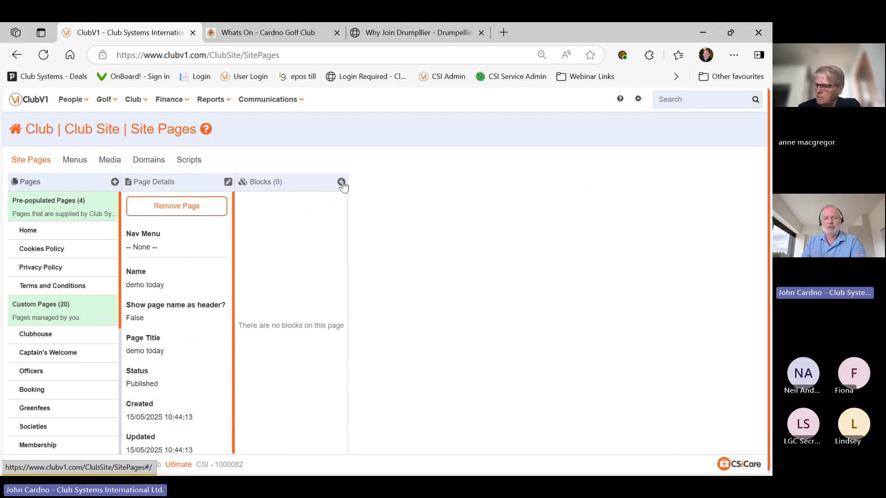
click(341, 182)
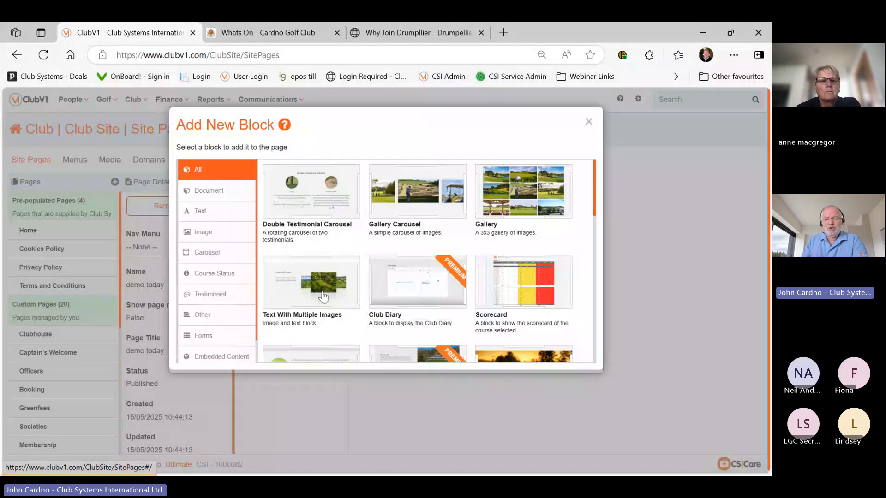
Add a Side by Side block to demo today, leaving its header, image and description empty
scroll(439, 294, down, 1)
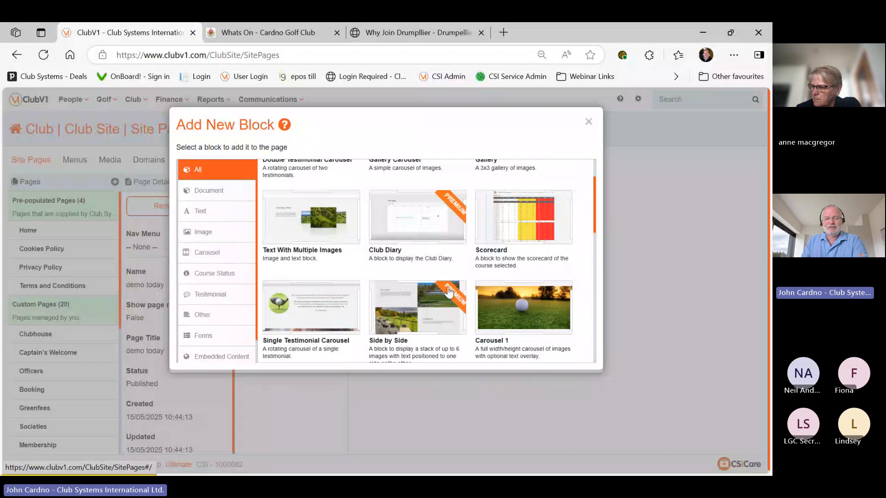
scroll(448, 290, down, 2)
scroll(450, 290, up, 3)
scroll(419, 267, down, 2)
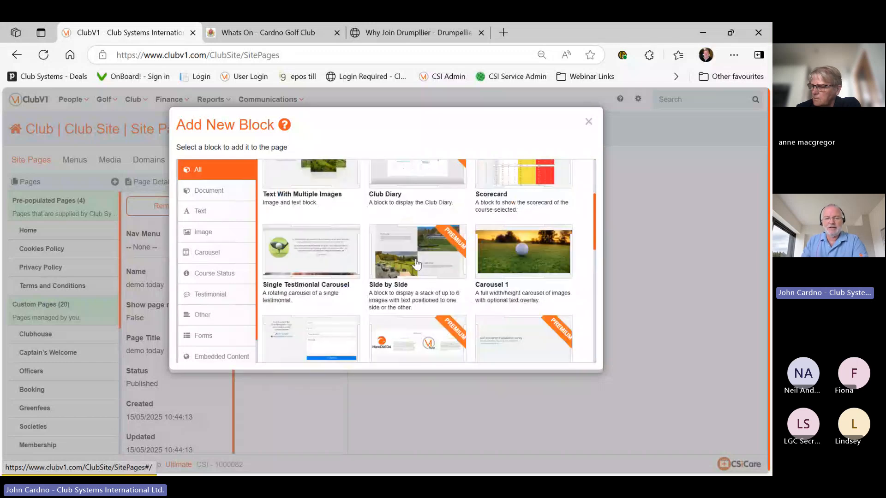
click(416, 264)
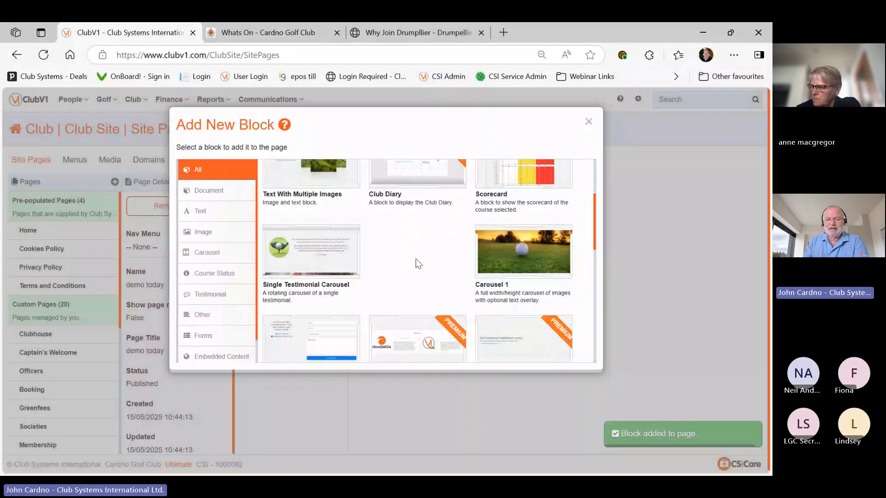
scroll(425, 347, down, 5)
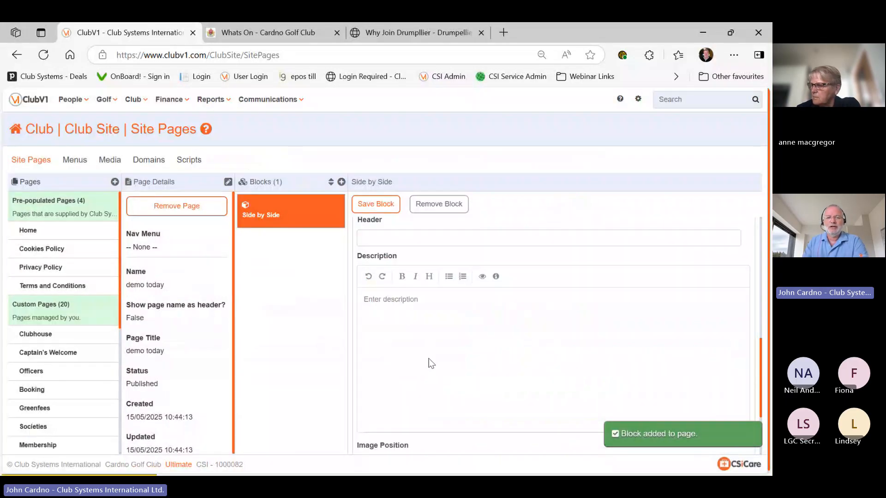
scroll(428, 359, up, 5)
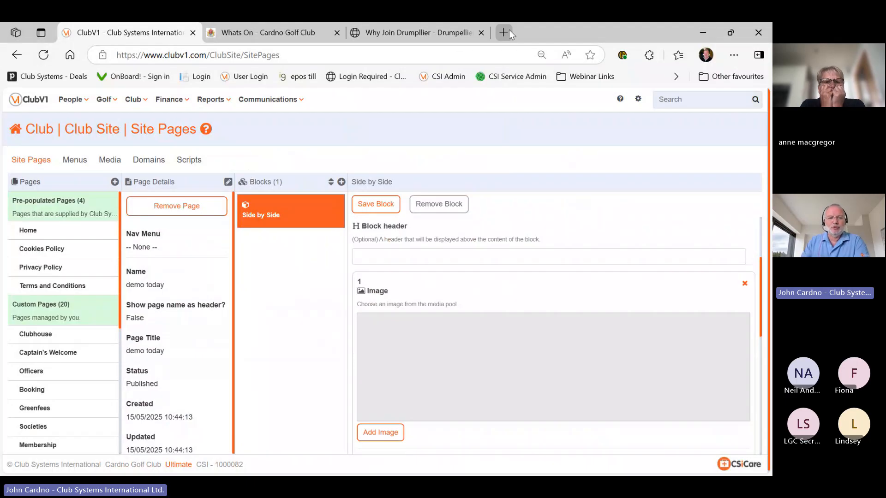
click(415, 33)
scroll(226, 313, down, 1)
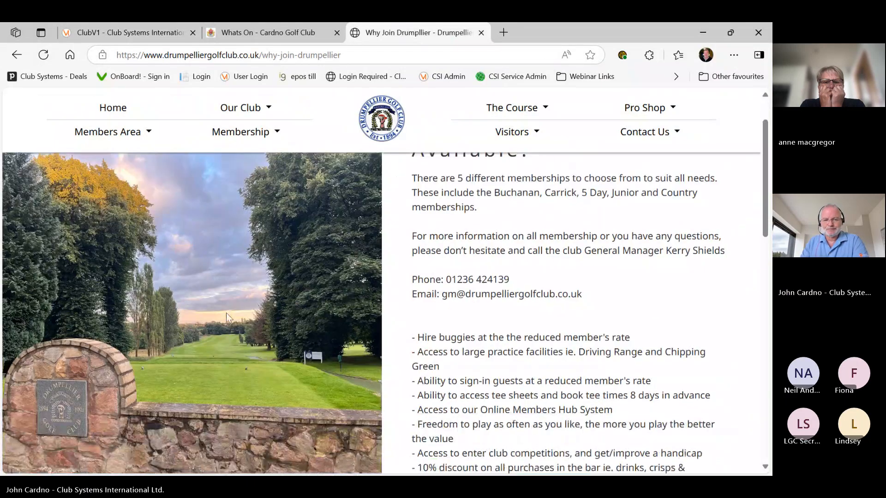
scroll(298, 289, up, 1)
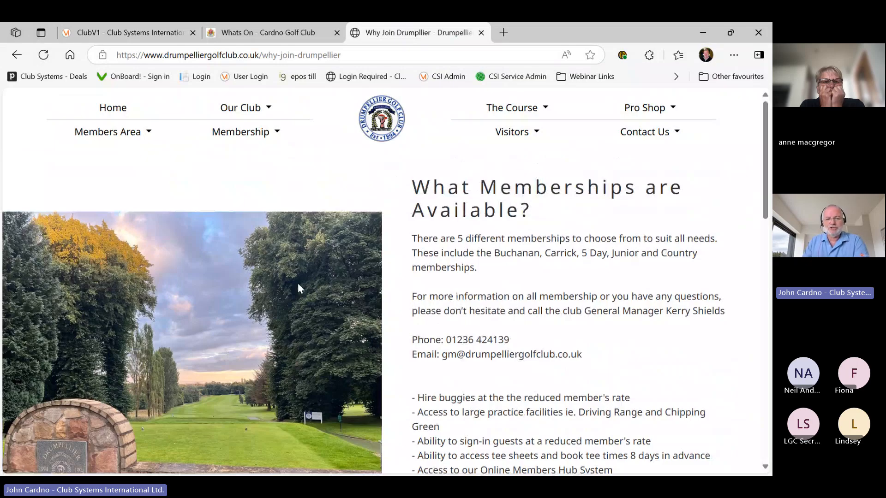
click(242, 35)
click(112, 110)
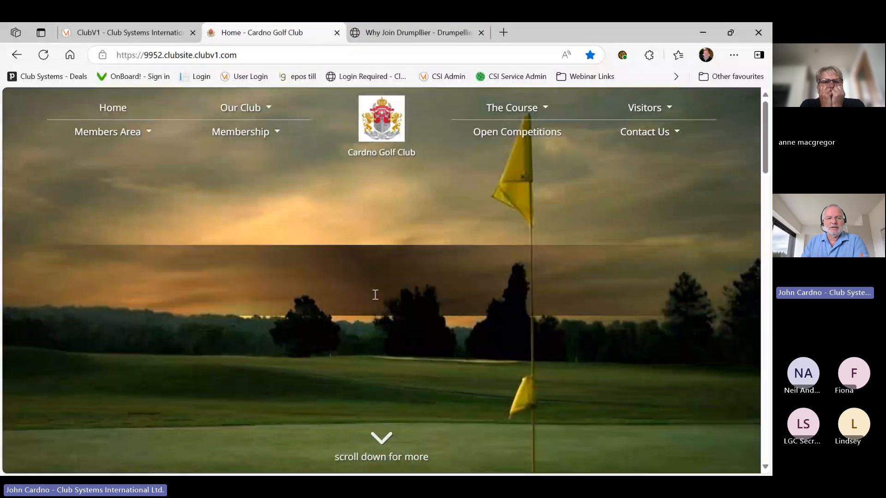
click(124, 32)
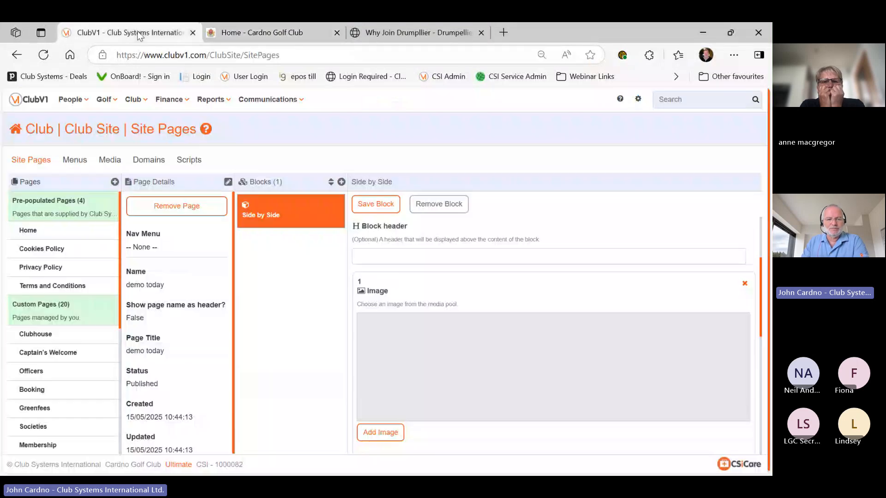
Open the Home page's Carousel 1 block settings, browsing the block types without adding one
click(56, 235)
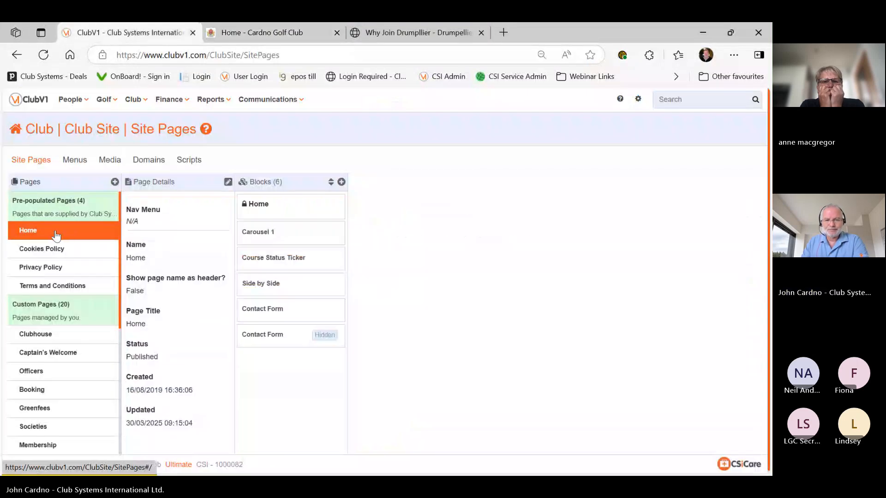
click(275, 236)
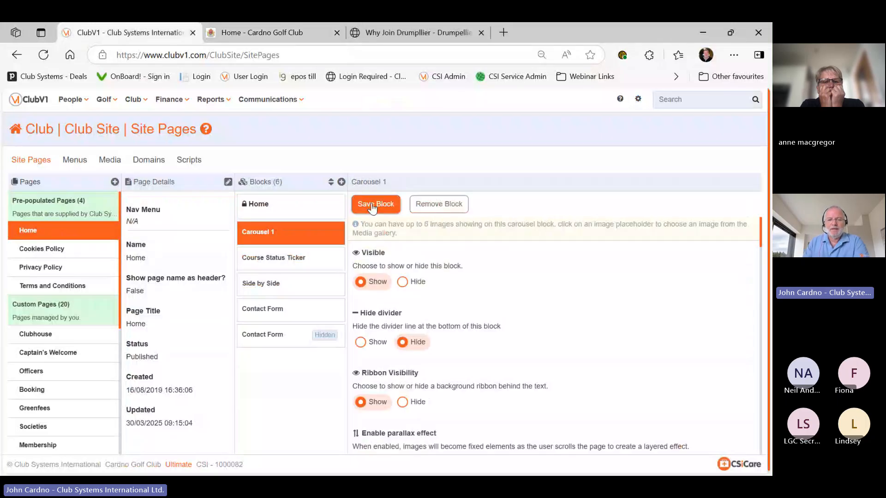
click(341, 183)
scroll(412, 223, down, 3)
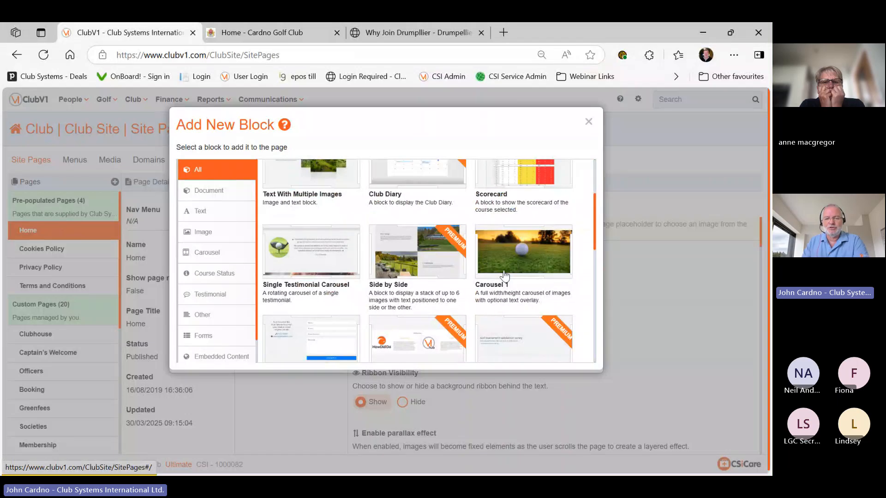
scroll(506, 274, down, 1)
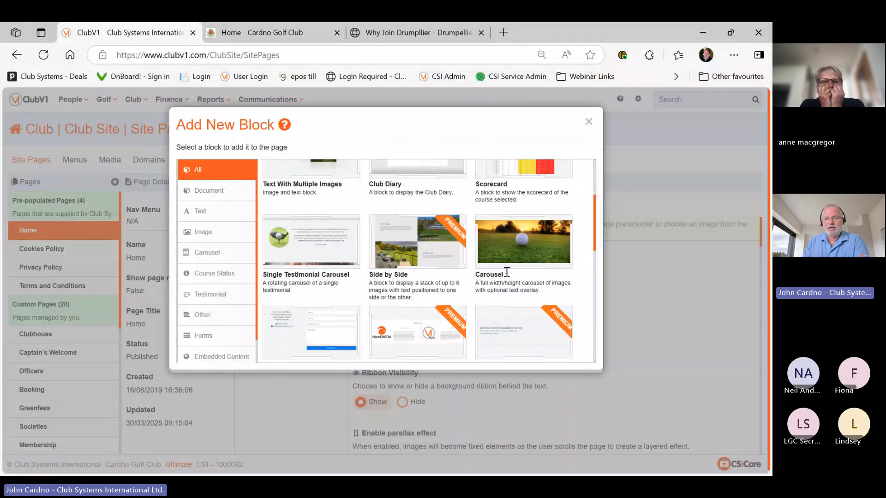
scroll(506, 272, down, 3)
scroll(508, 277, up, 4)
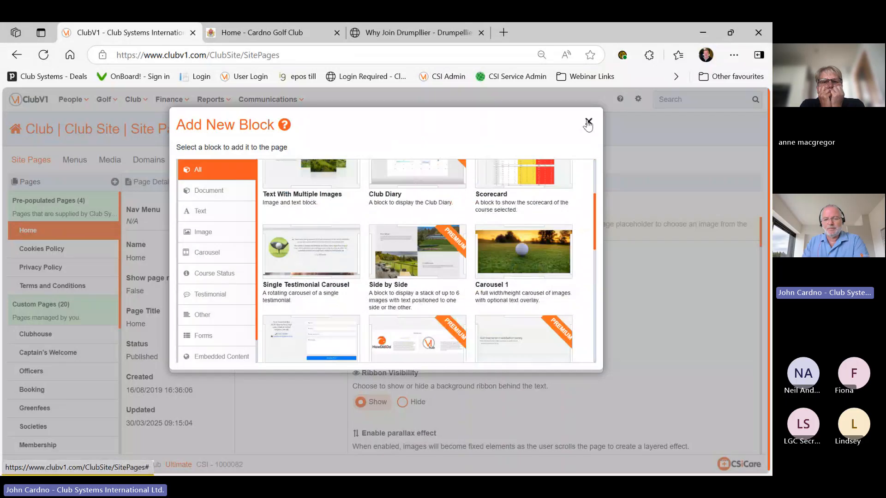
click(588, 122)
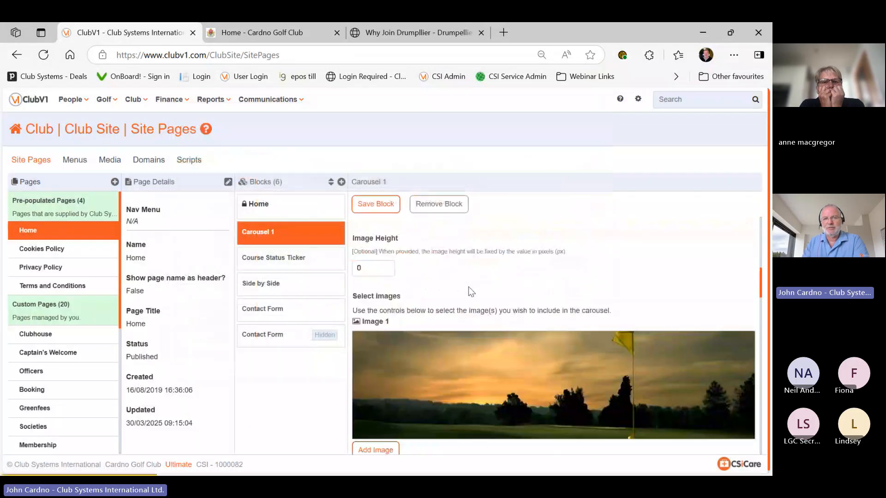
scroll(469, 287, down, 3)
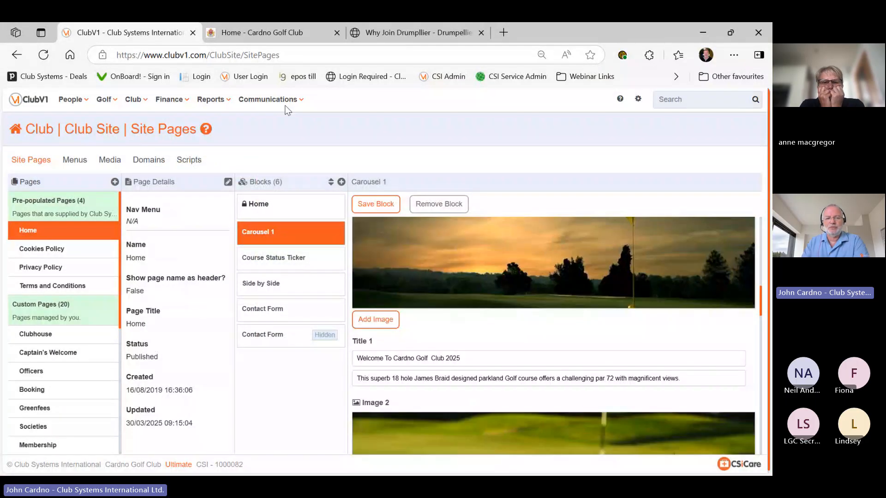
click(256, 38)
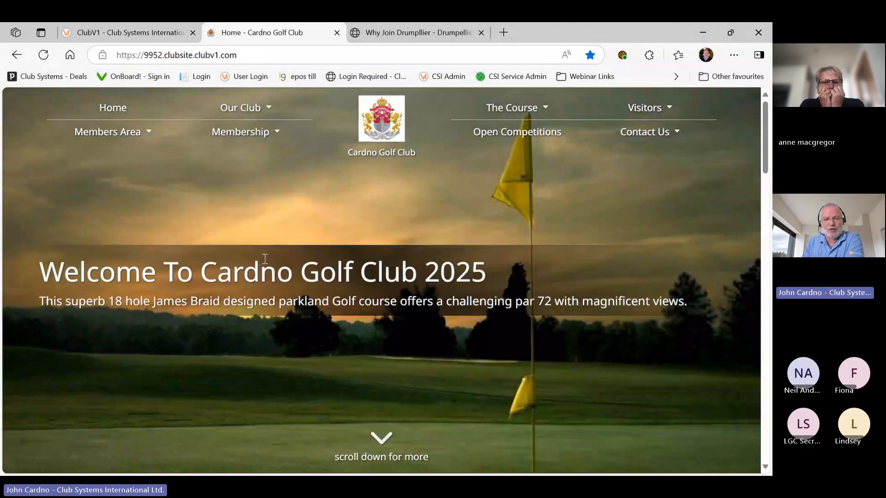
mouse_move(209, 102)
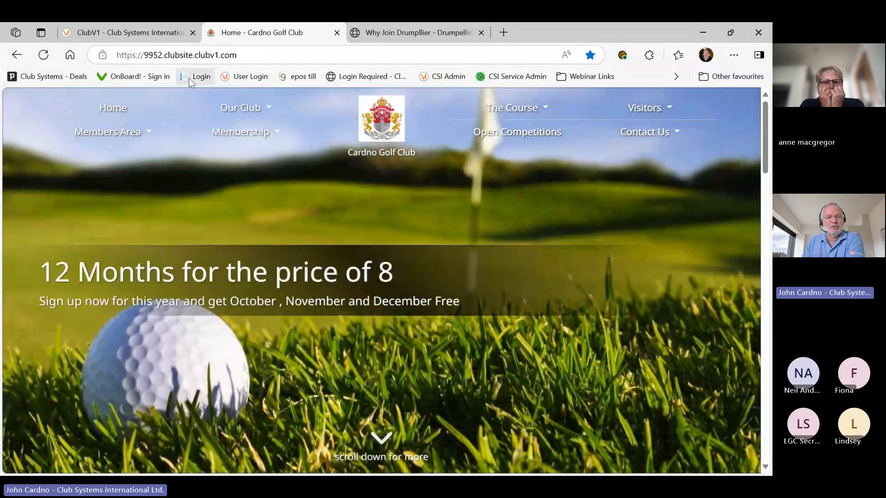
click(153, 29)
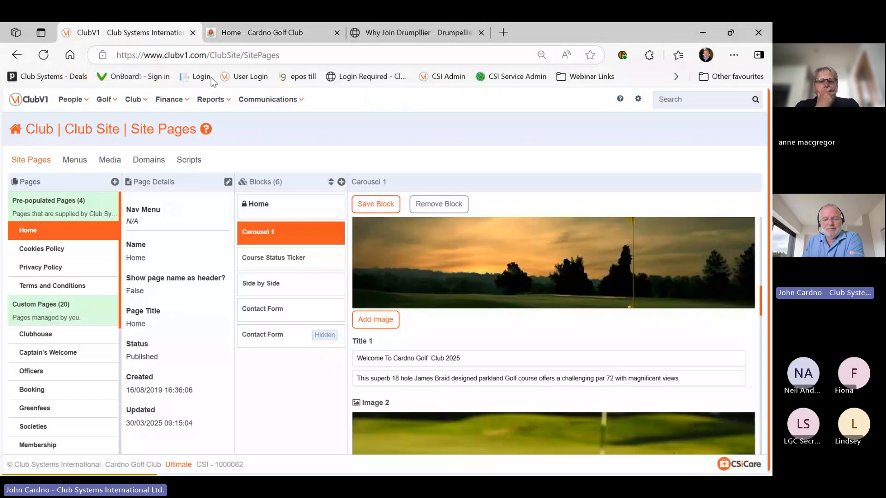
scroll(449, 296, up, 3)
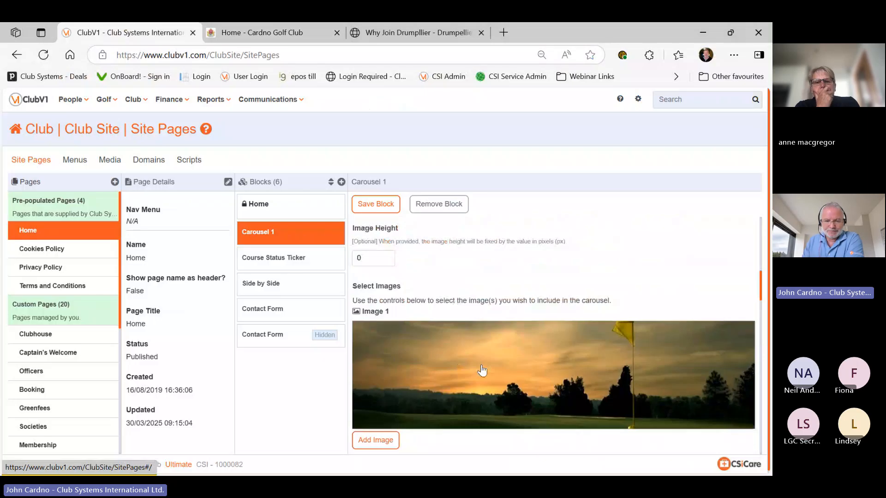
Set Carousel 1's Image 1 to the golf-course landscape photo and save the block
click(481, 370)
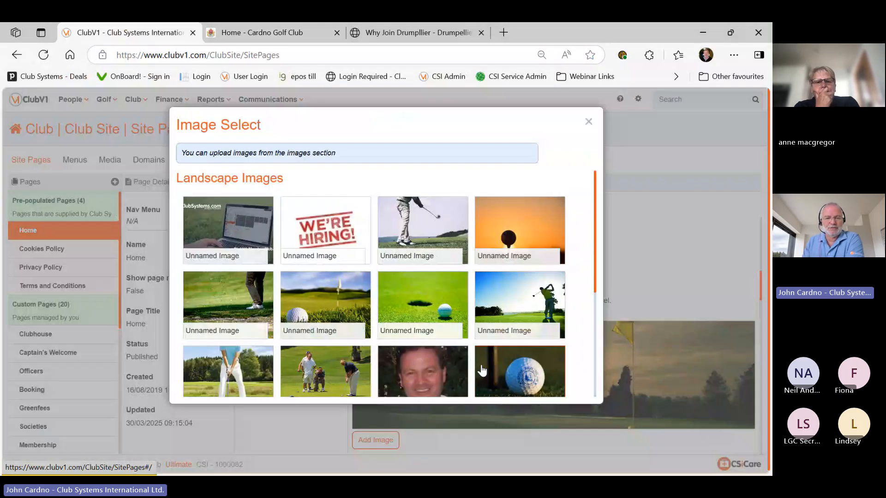
scroll(395, 282, down, 5)
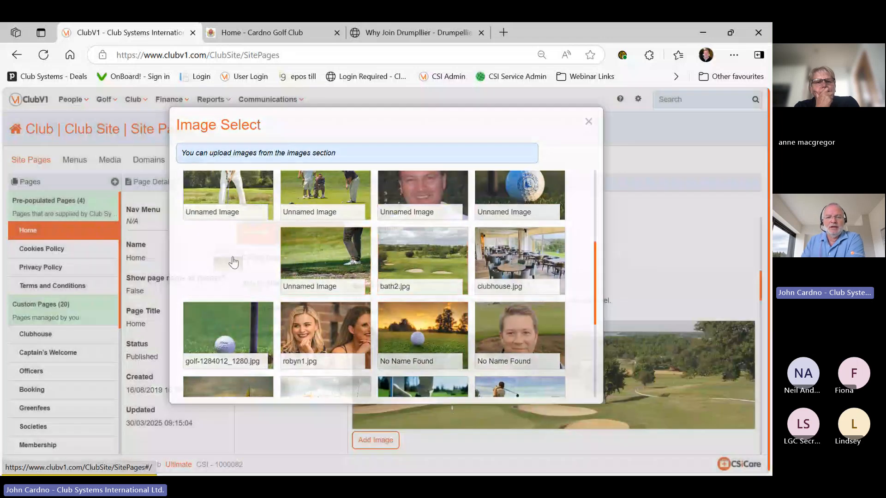
click(231, 259)
click(366, 207)
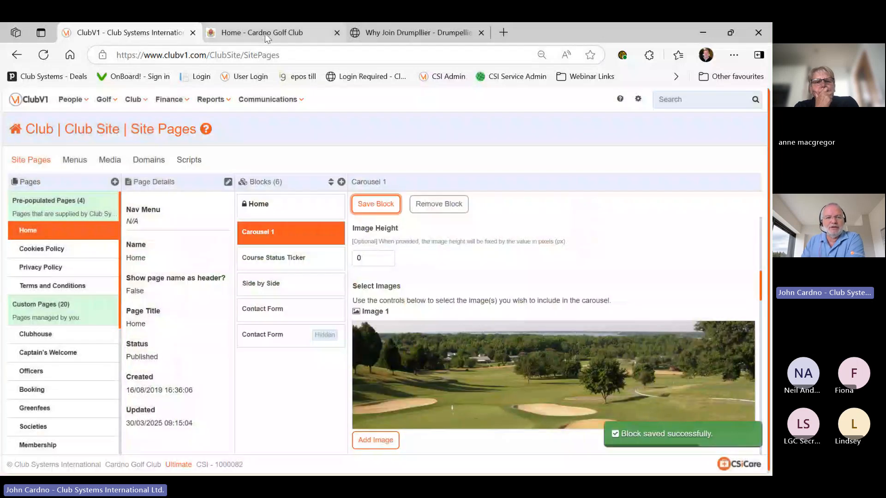
Reload the live Cardno site to see the new image, then return to Site Pages
click(265, 33)
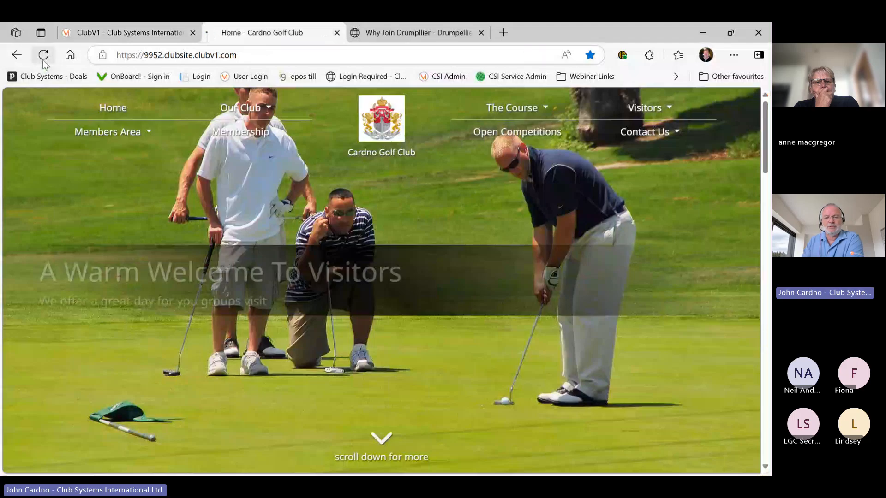
click(43, 59)
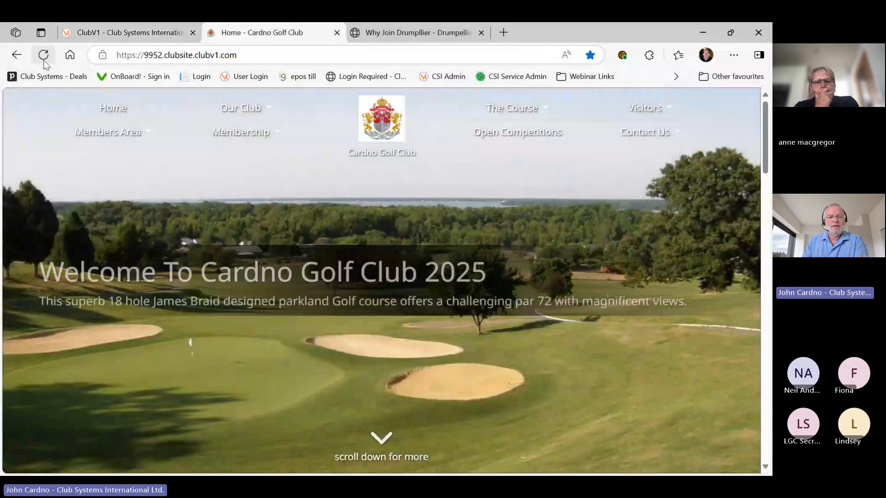
click(120, 32)
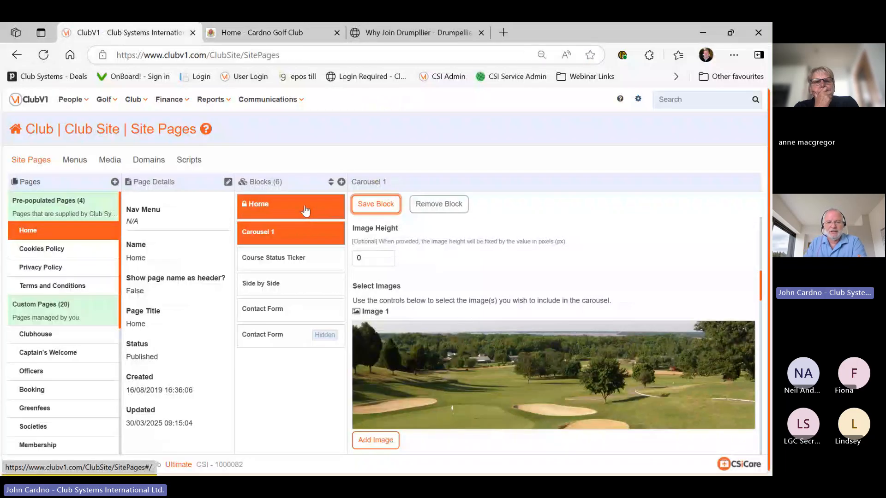
Open the Course Status Ticker block settings and compare with the ticker on the live site
click(307, 262)
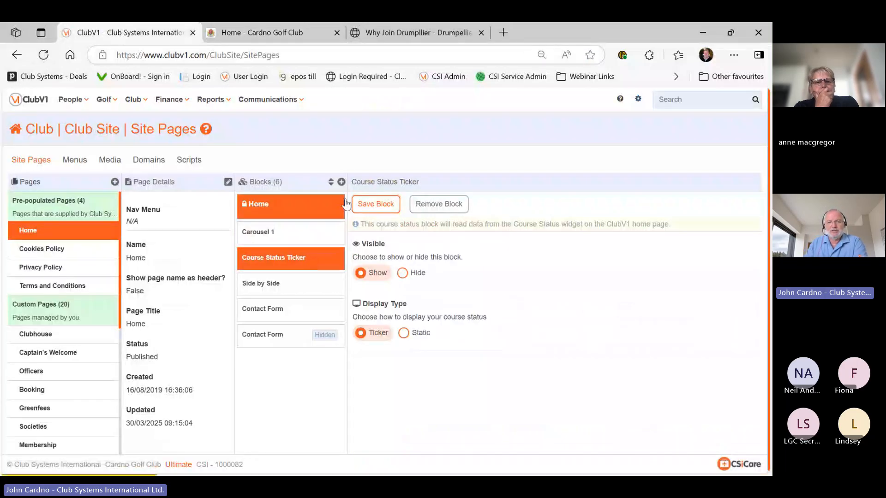
click(289, 36)
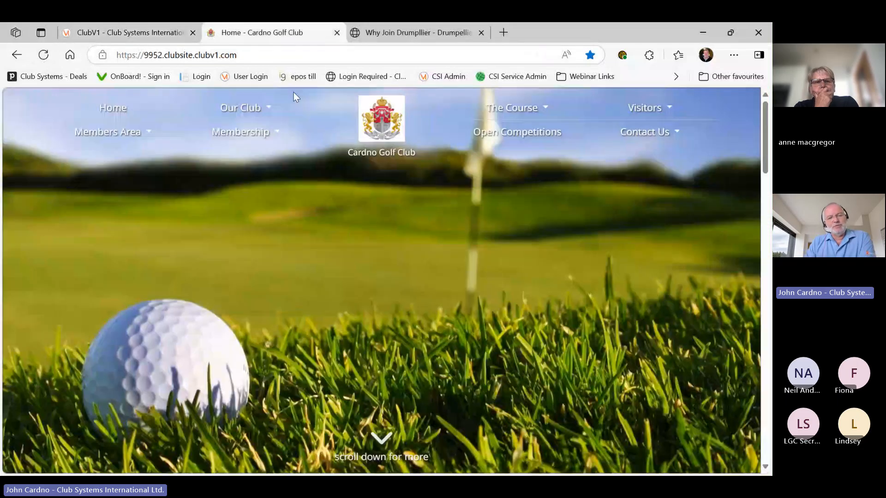
scroll(310, 198, down, 3)
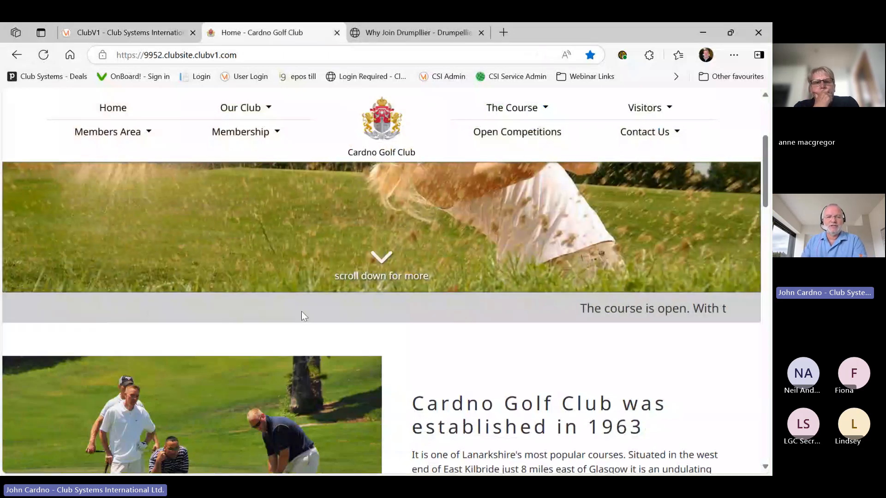
click(178, 24)
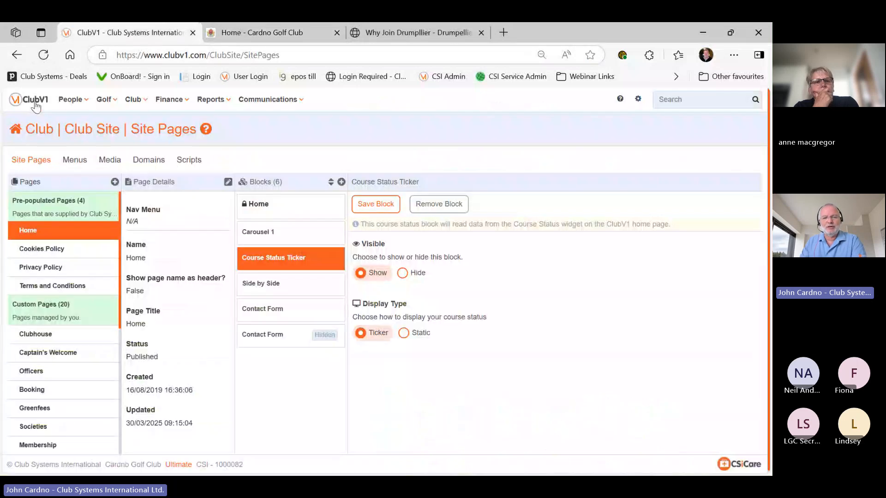
Close the golf magazine pop-up and open Club > Club Site to show the Home page's blocks
click(35, 106)
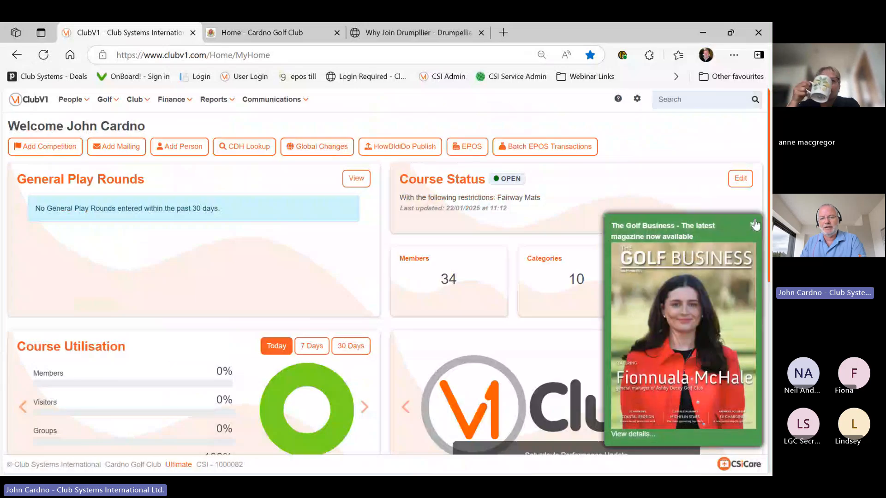
click(755, 225)
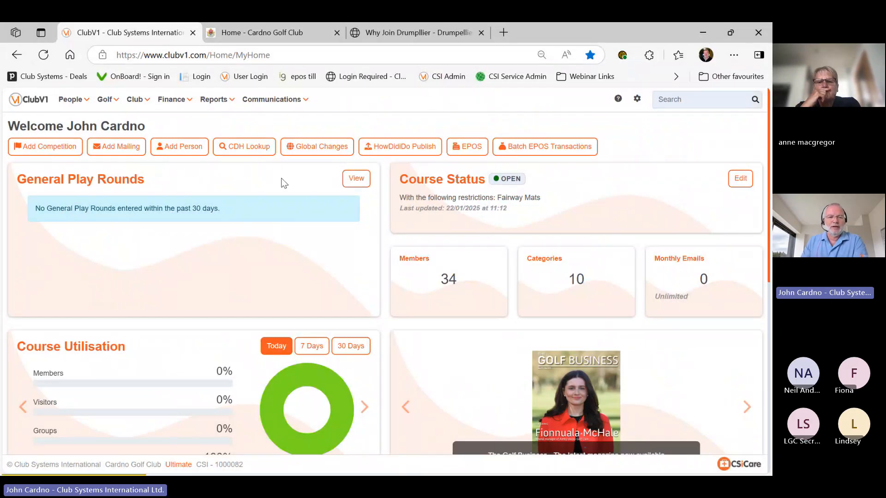
click(136, 101)
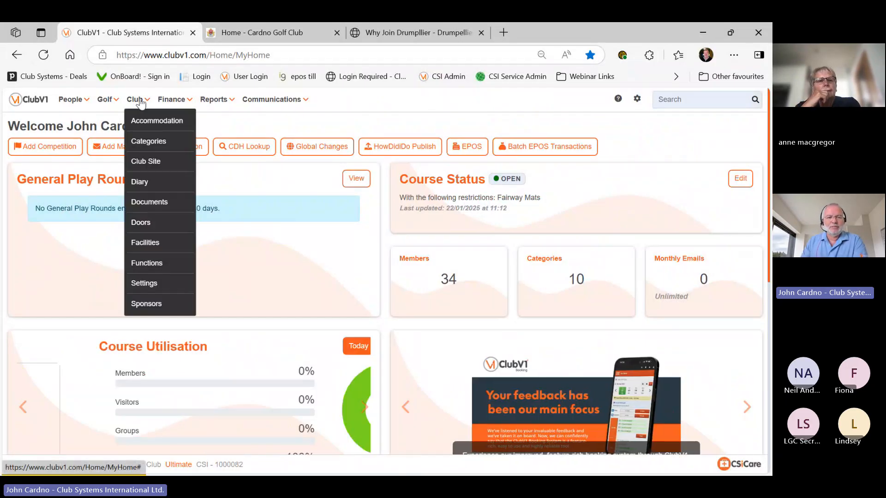
click(152, 160)
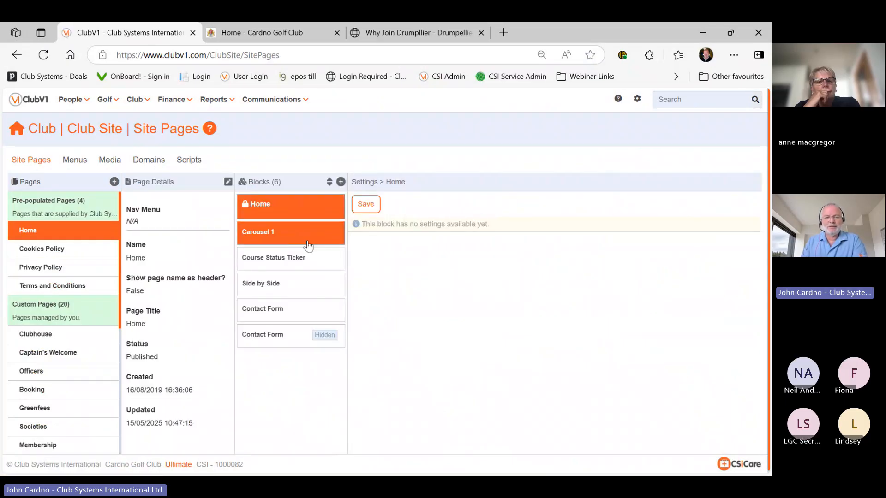
Open the Home page's Side by Side block settings and scroll through its image items
click(289, 284)
scroll(491, 256, down, 5)
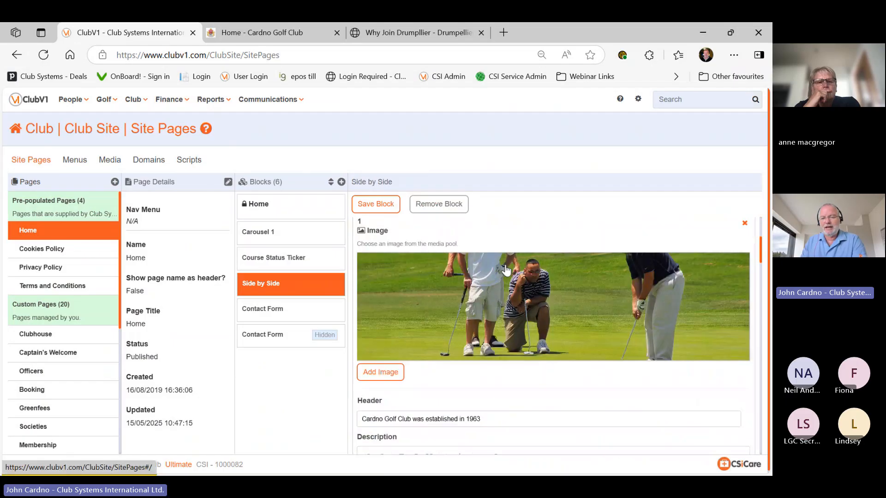
scroll(507, 271, down, 3)
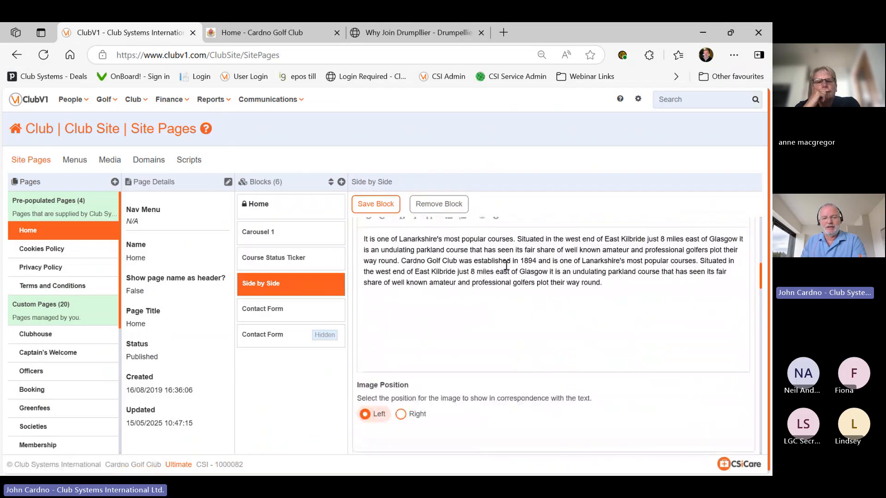
scroll(506, 266, down, 5)
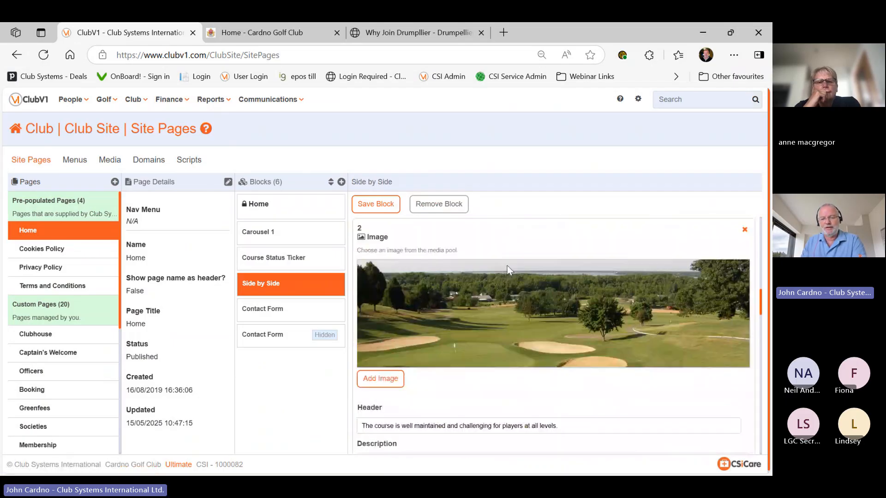
scroll(510, 268, down, 10)
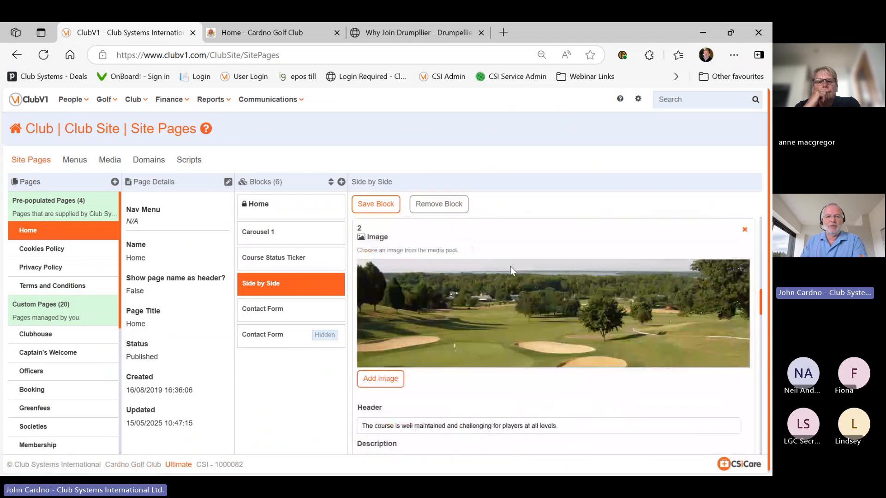
Compare with the Side by Side section on the live Cardno Golf Club website
click(273, 33)
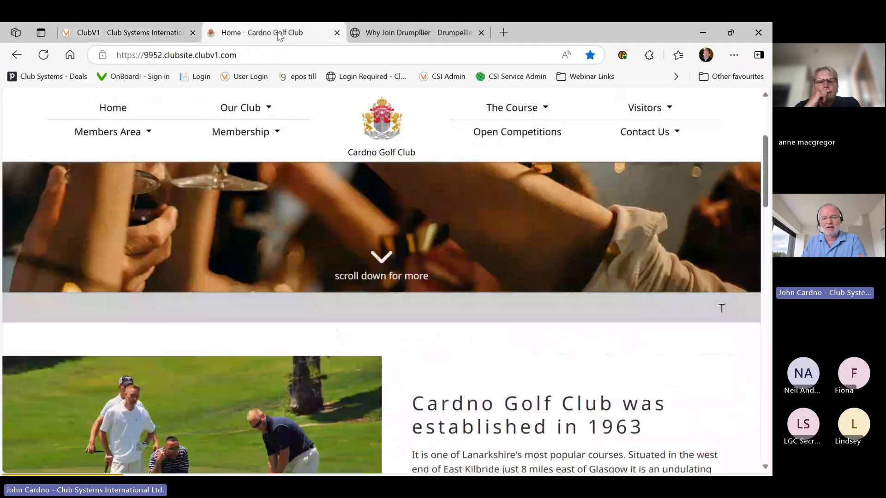
scroll(287, 319, down, 3)
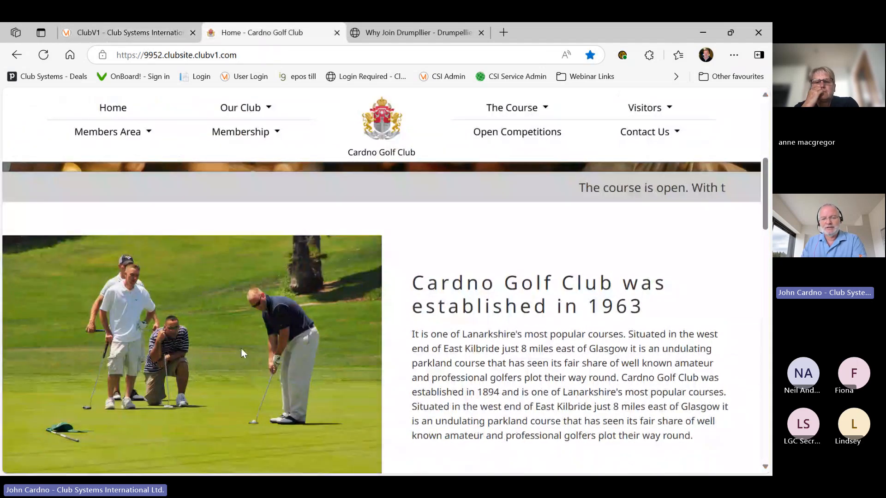
scroll(362, 346, down, 3)
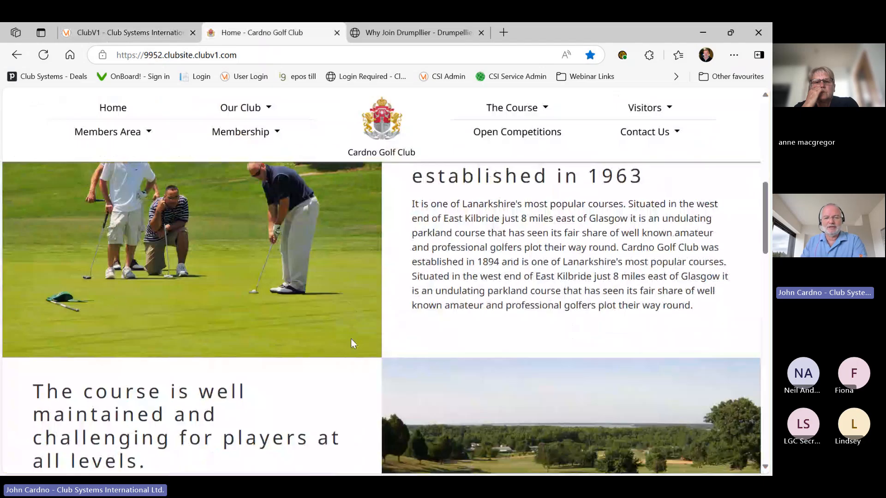
scroll(358, 339, down, 2)
scroll(360, 340, down, 3)
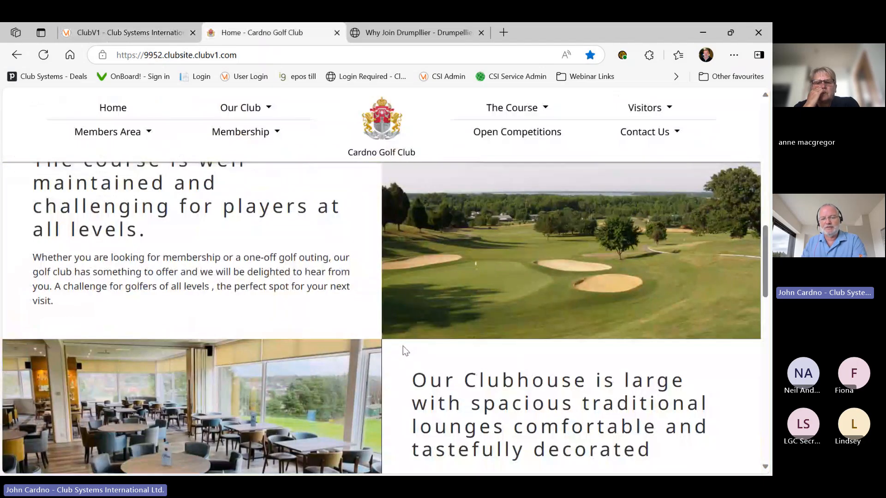
key(ctrl+shift+Tab)
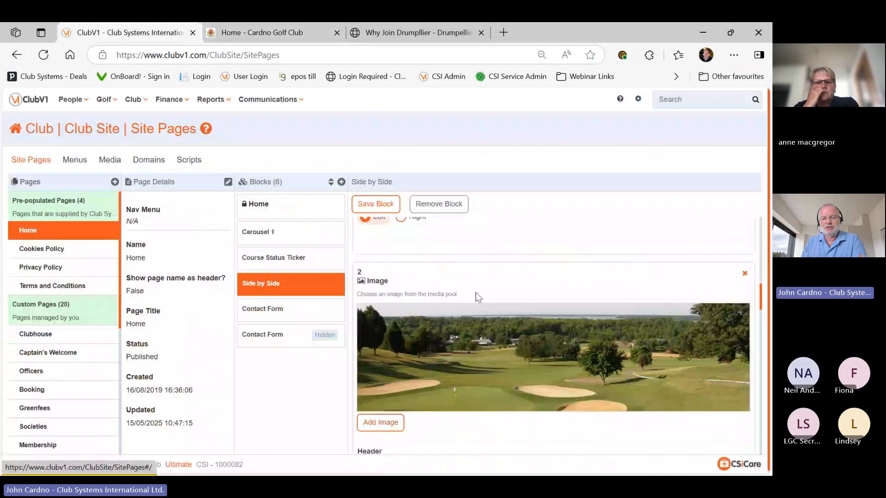
Browse Image Select for the clubhouse picture, then close it without changes
scroll(475, 293, down, 5)
scroll(480, 308, down, 4)
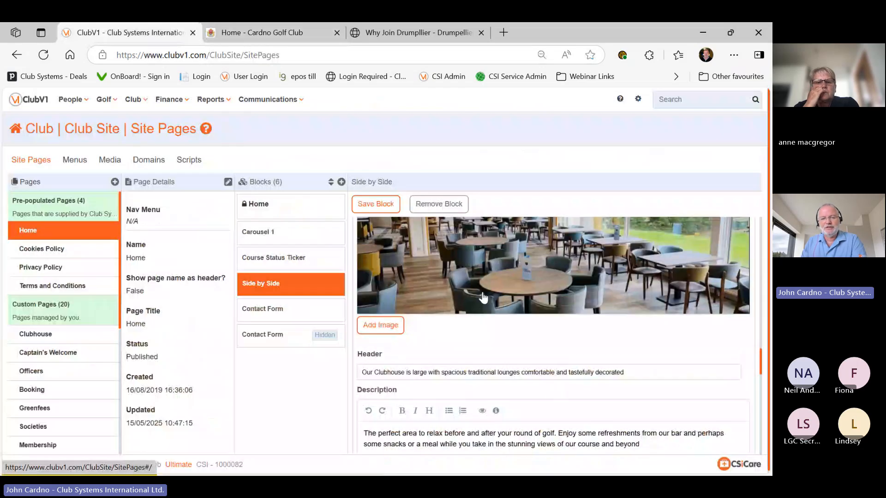
click(486, 287)
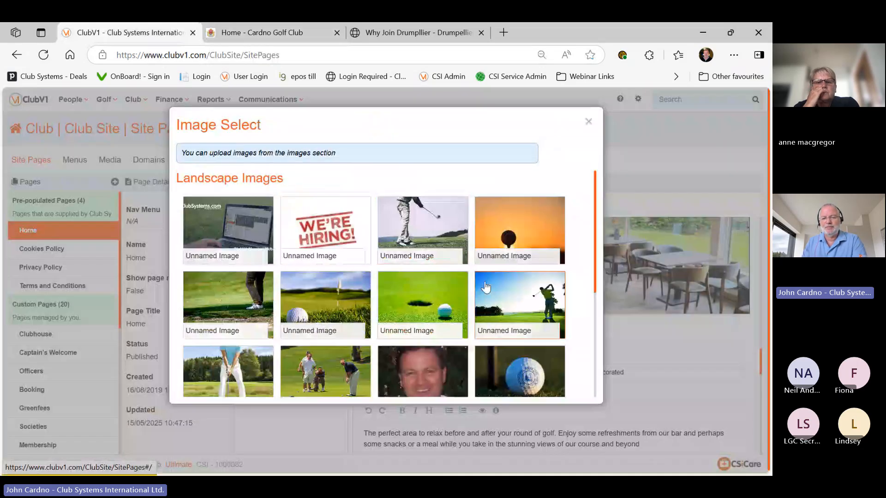
click(587, 124)
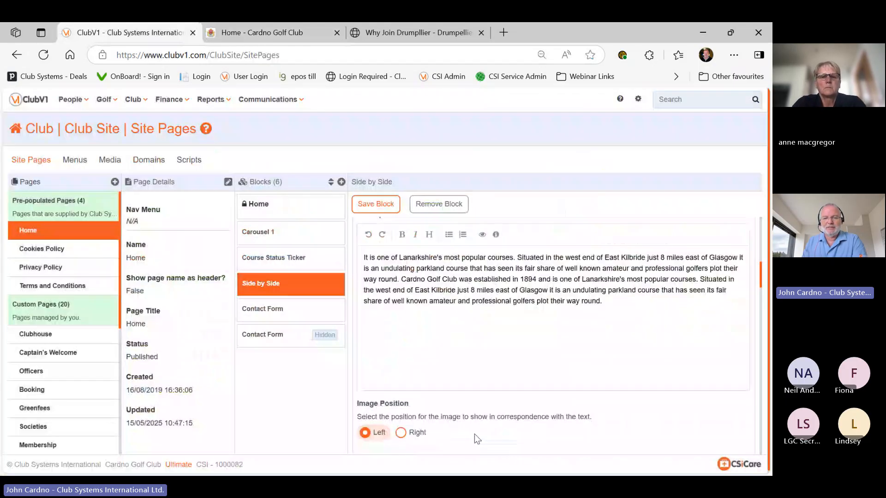
scroll(475, 433, up, 7)
scroll(474, 433, down, 2)
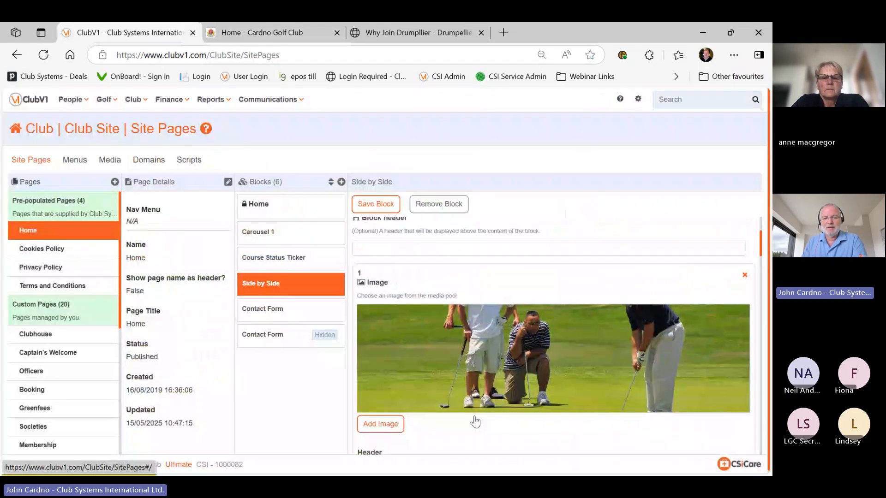
Append ' - Special Joining Offer' to the first Side by Side header
scroll(475, 422, down, 2)
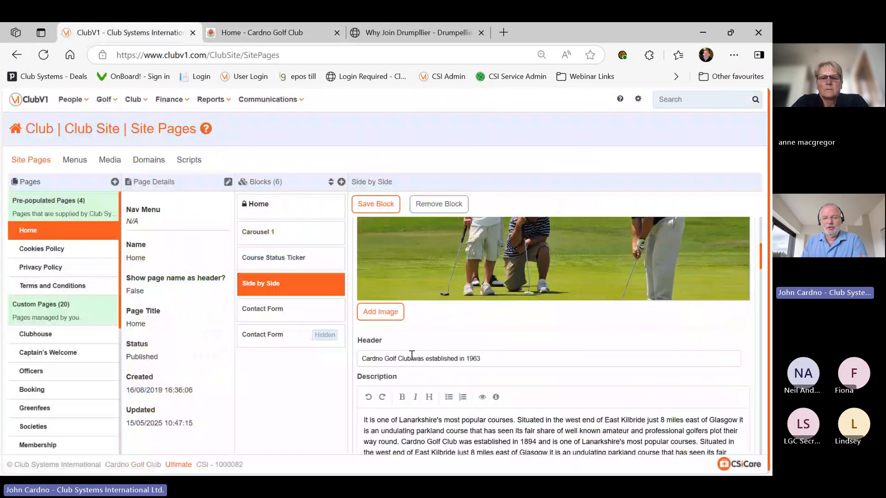
click(503, 358)
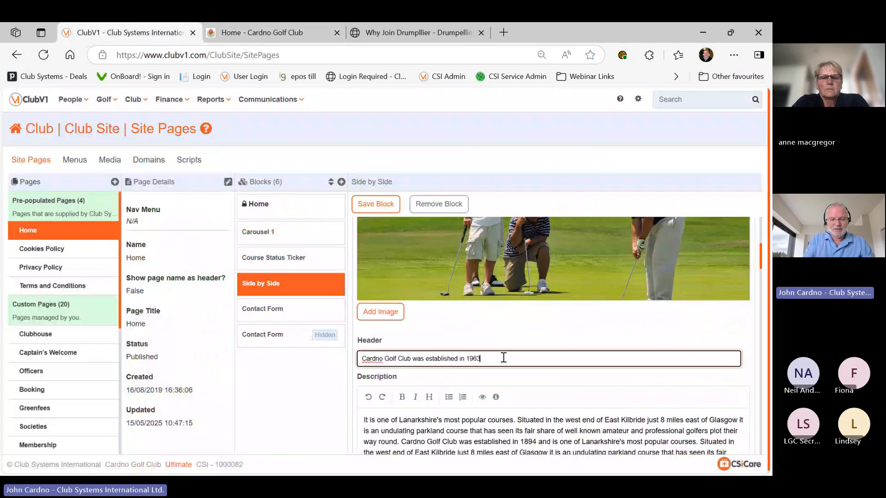
text(speaci)
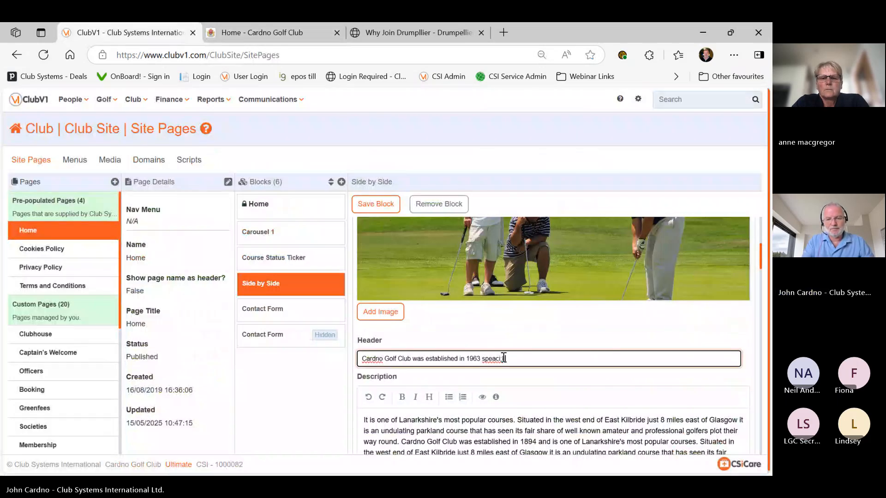
key(BackSpace)
key(BackSpace)
key(BackSpace)
key(BackSpace)
key(BackSpace)
key(BackSpace)
key(BackSpace)
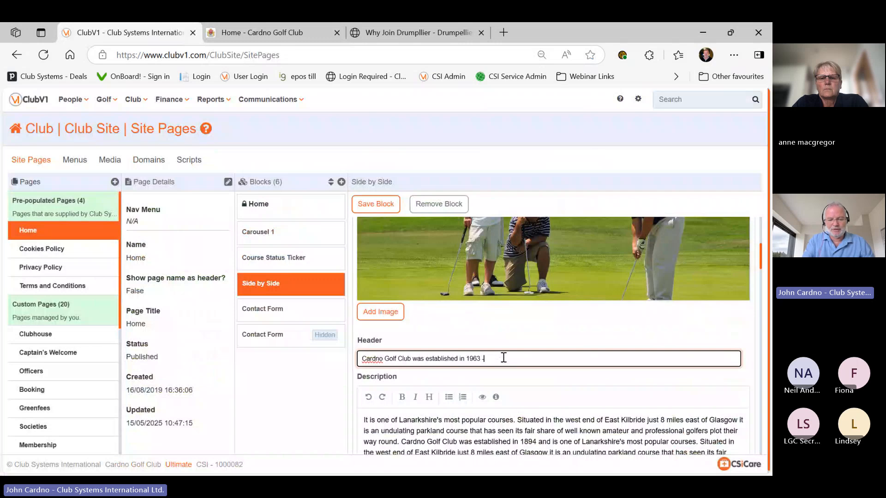
text(- Spevca)
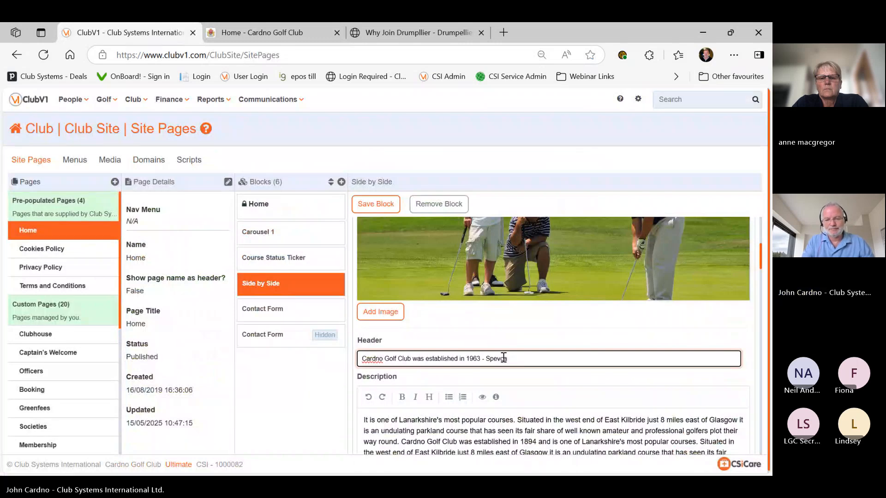
key(BackSpace)
key(BackSpace)
key(BackSpace)
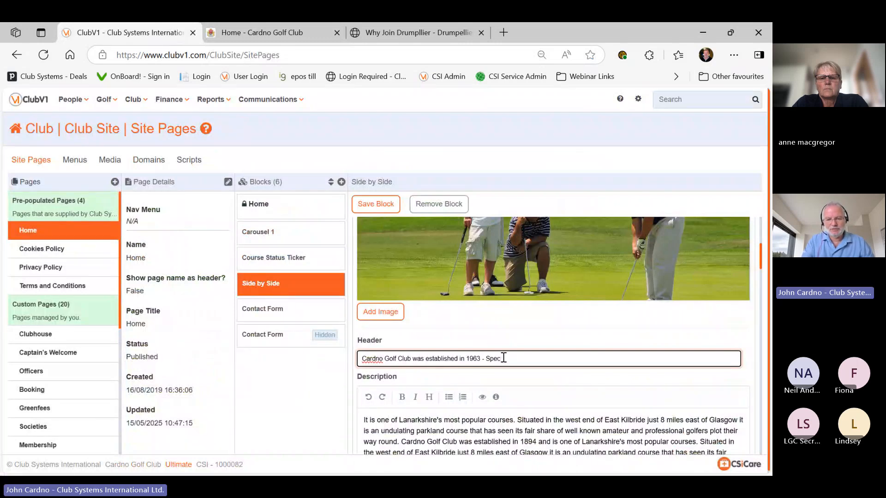
text(cal Joing Offer)
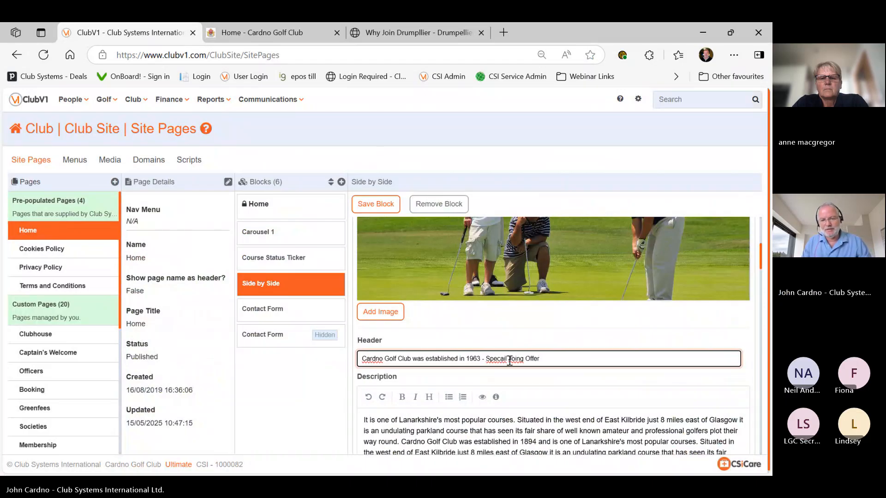
Correct the spelling to 'Special Joining Offer' and save the Side by Side block
right_click(500, 359)
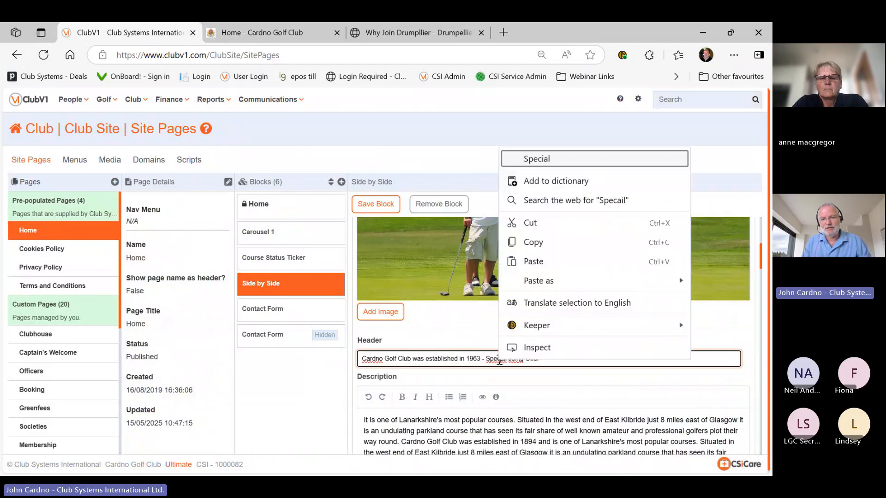
key(Return)
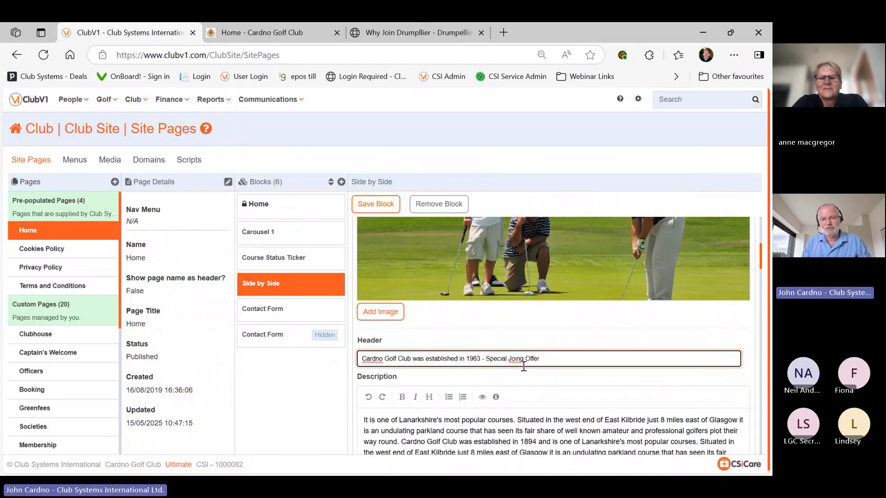
right_click(516, 360)
click(549, 141)
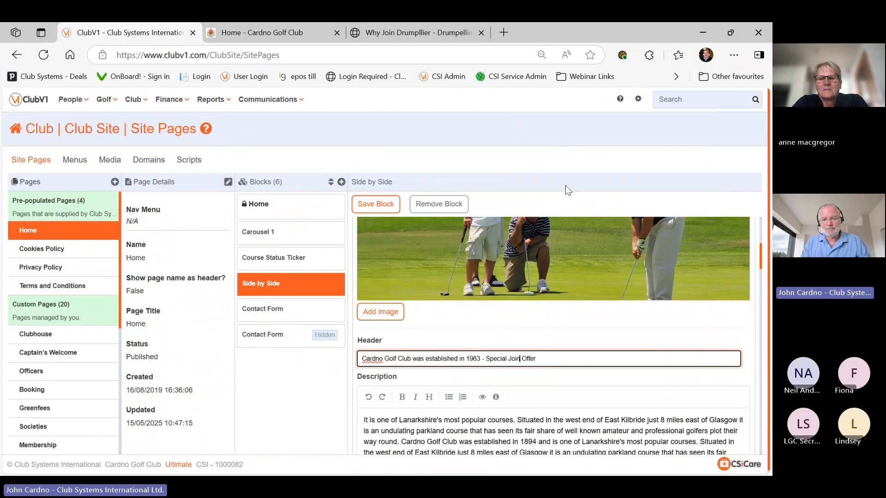
text(ing)
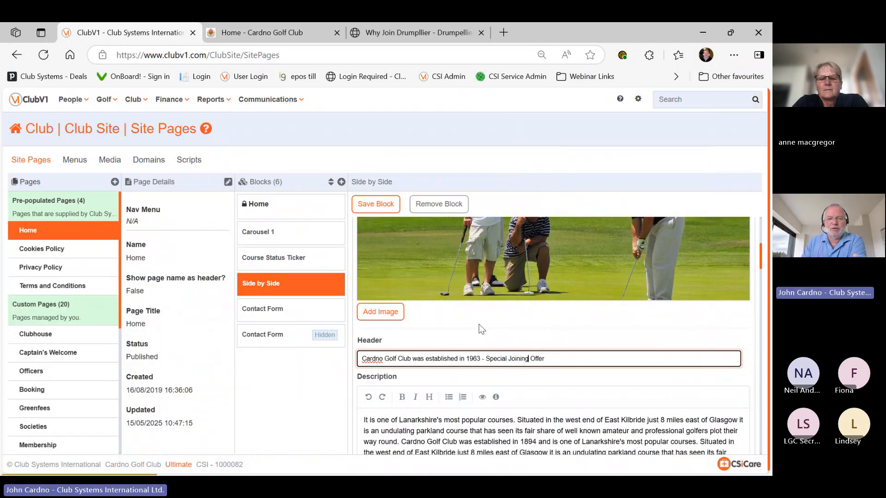
click(376, 204)
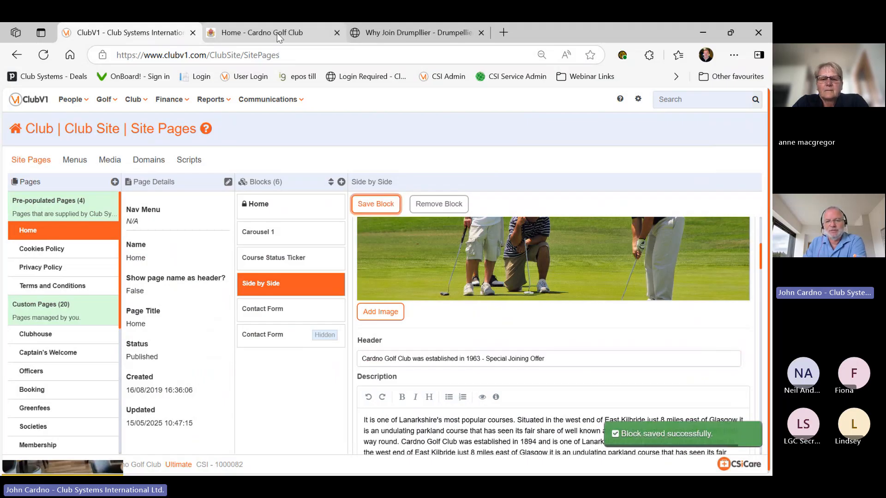
click(277, 32)
Reload the live homepage and check the new header from the banner down to Contact
key(F5)
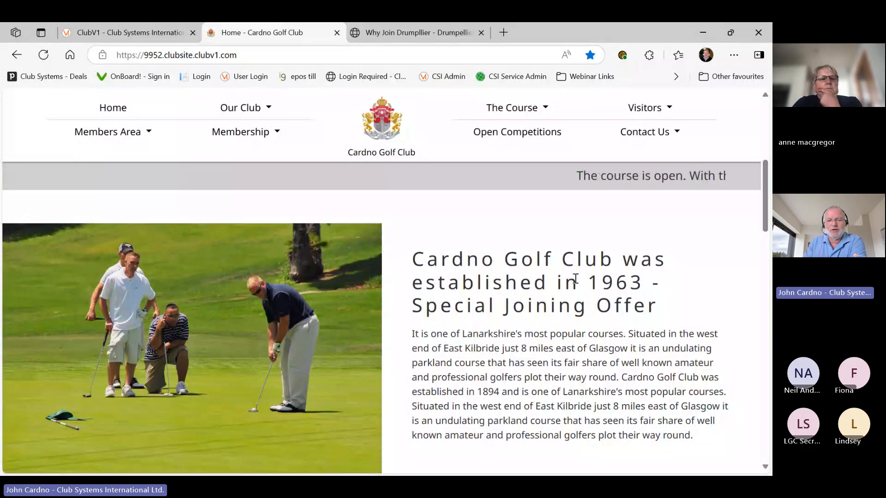
scroll(279, 231, up, 2)
scroll(279, 231, up, 5)
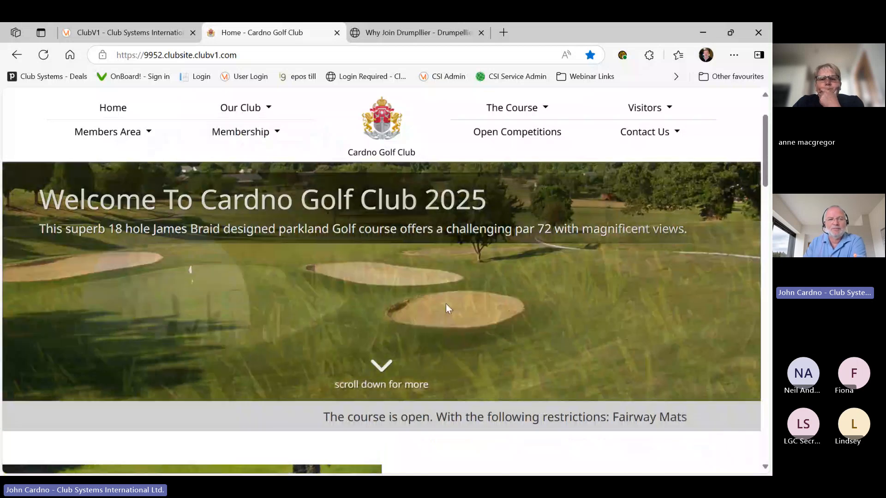
scroll(445, 304, down, 3)
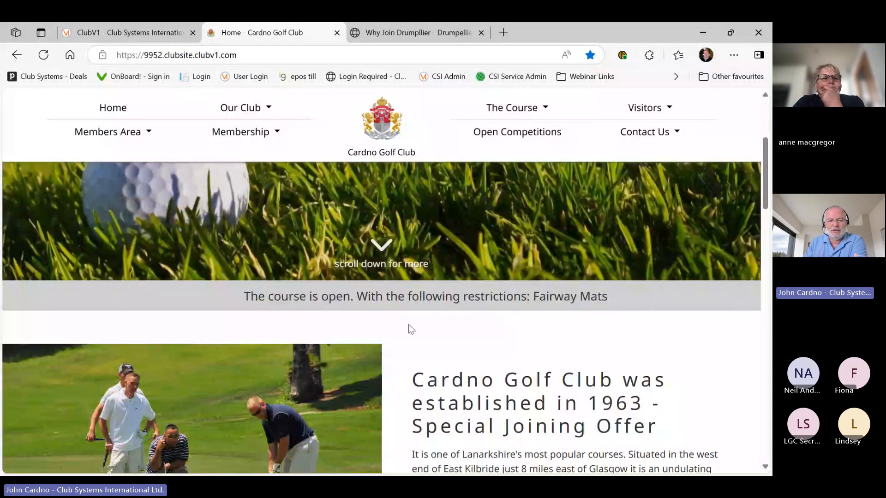
scroll(409, 325, down, 15)
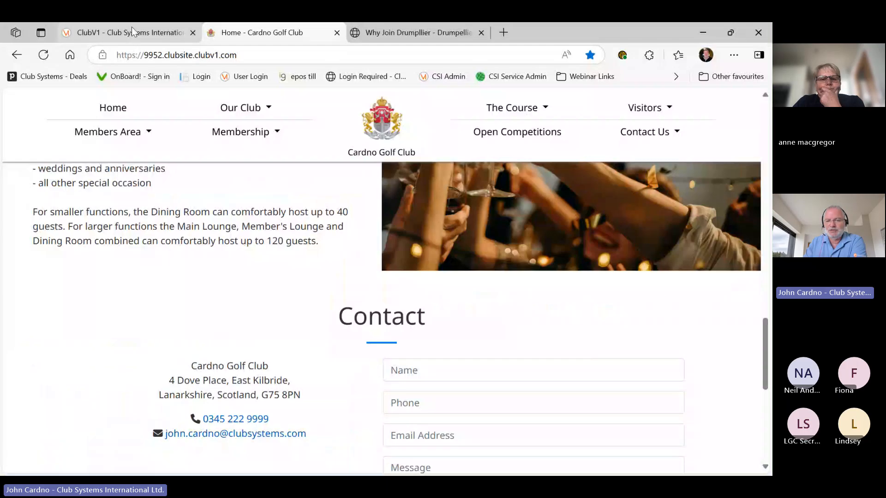
click(132, 26)
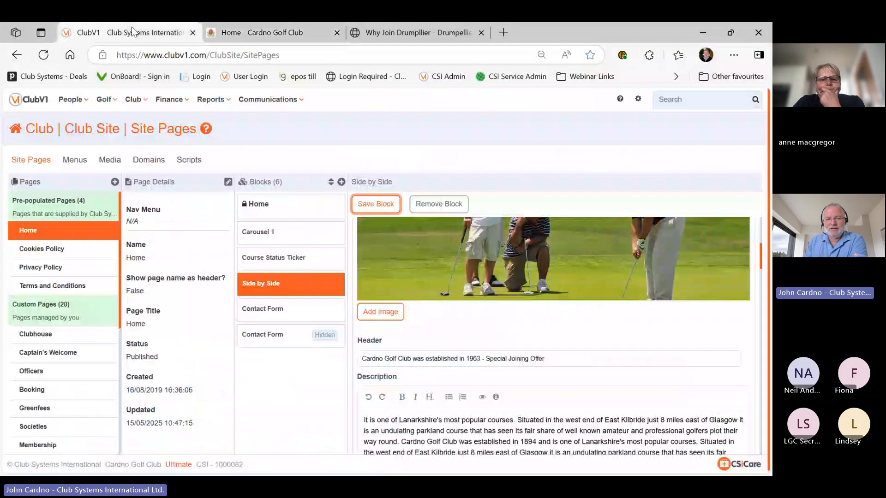
Open the Contact Form block and browse the Forms blocks in Add New Block without adding one
click(267, 308)
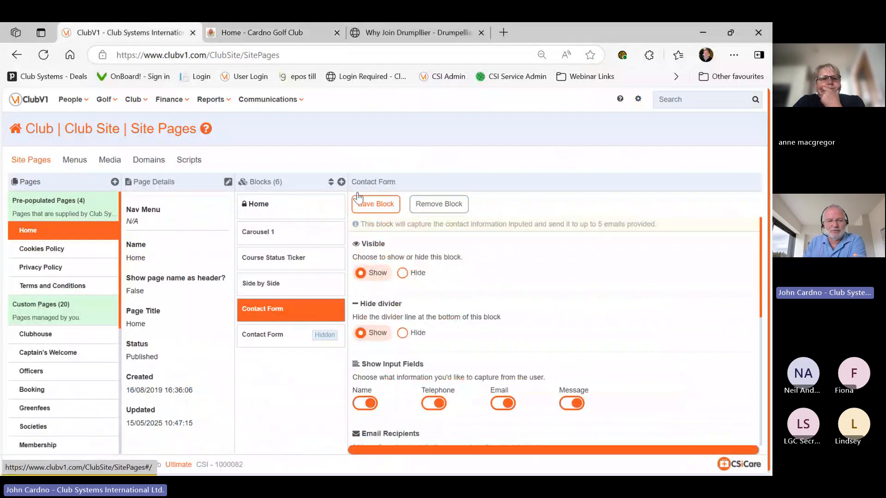
click(341, 182)
scroll(524, 283, down, 5)
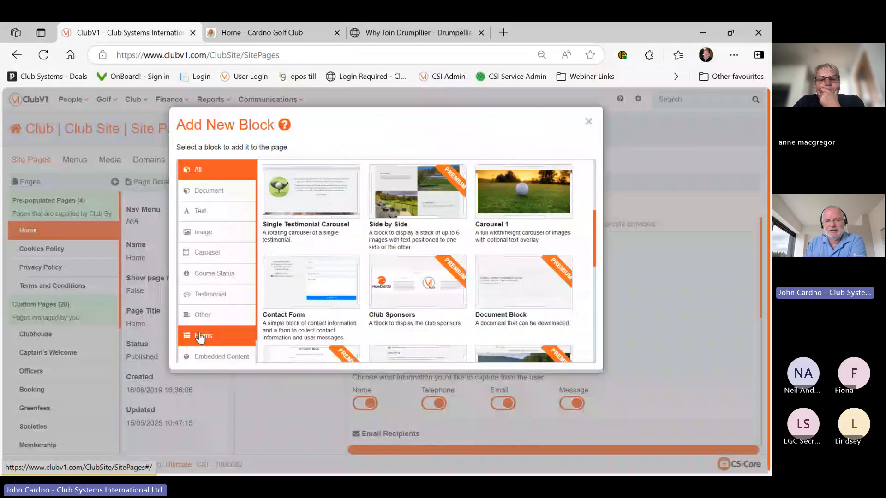
click(200, 336)
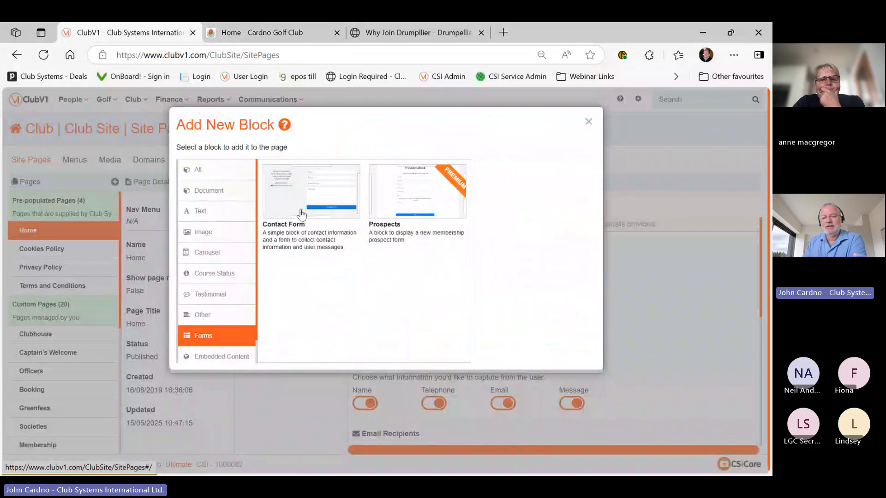
click(589, 122)
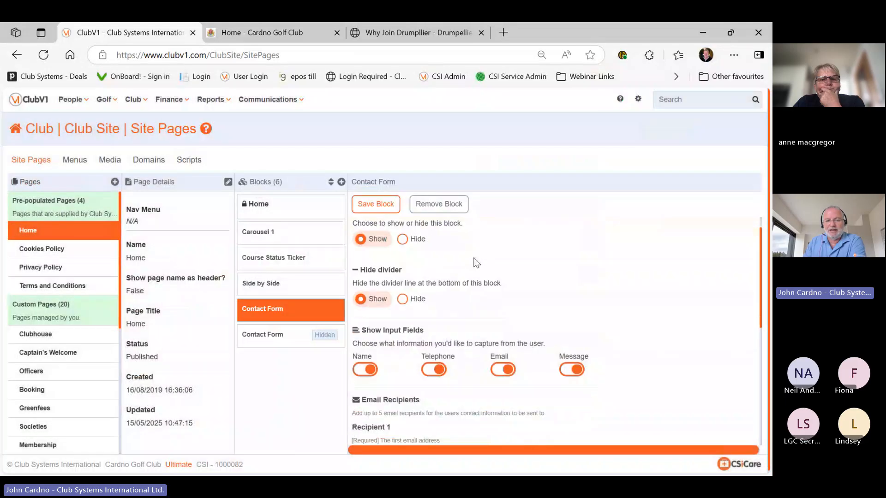
Set the Contact Form block's Visible option to Hide and save the block
scroll(459, 251, down, 5)
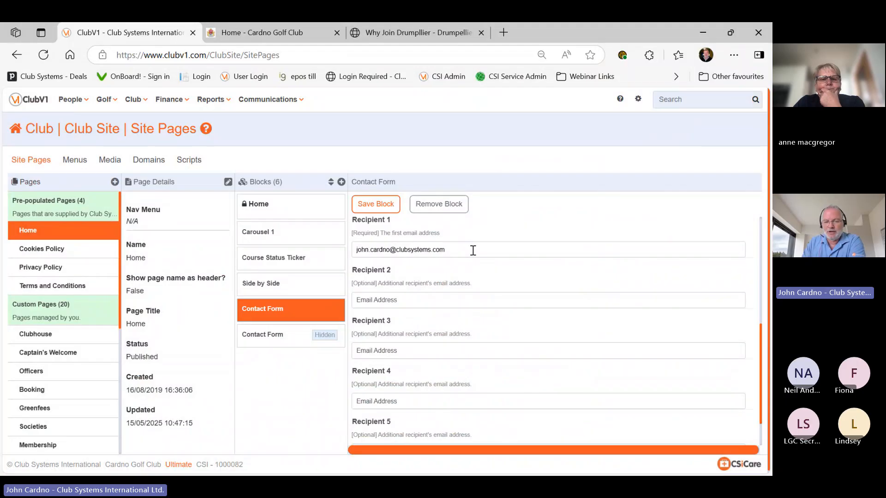
scroll(473, 250, down, 1)
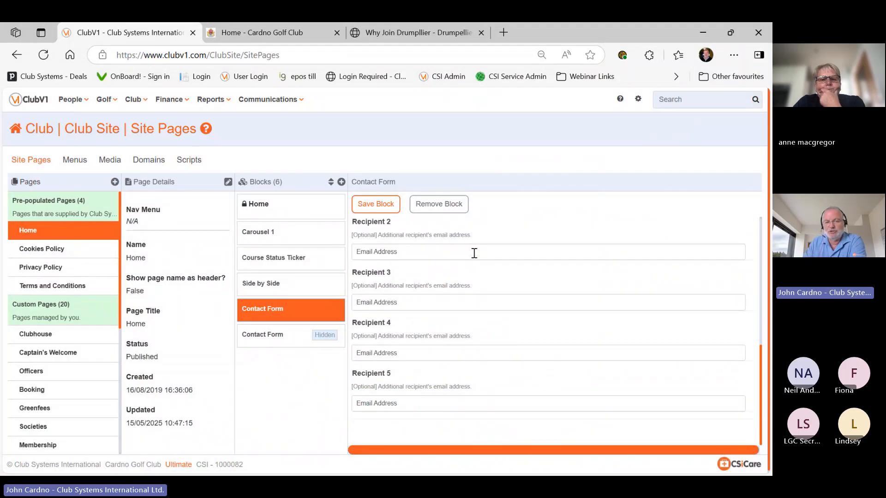
scroll(474, 254, up, 3)
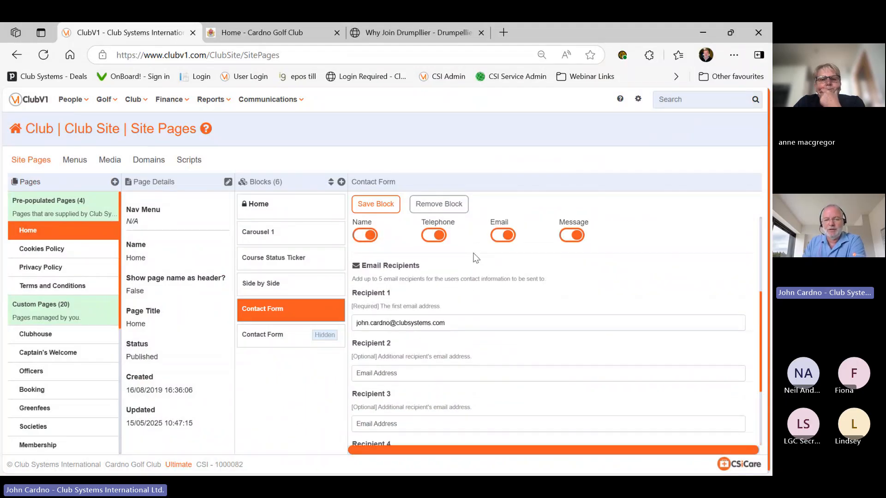
scroll(476, 257, up, 1)
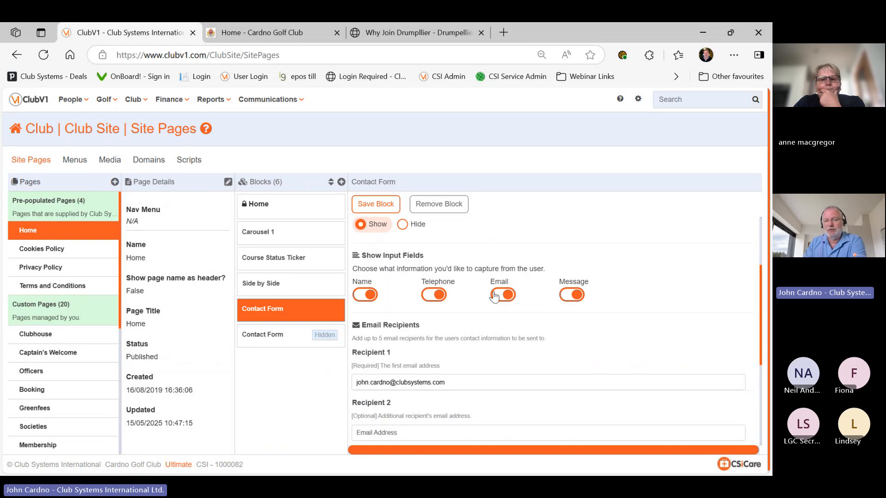
scroll(551, 293, up, 2)
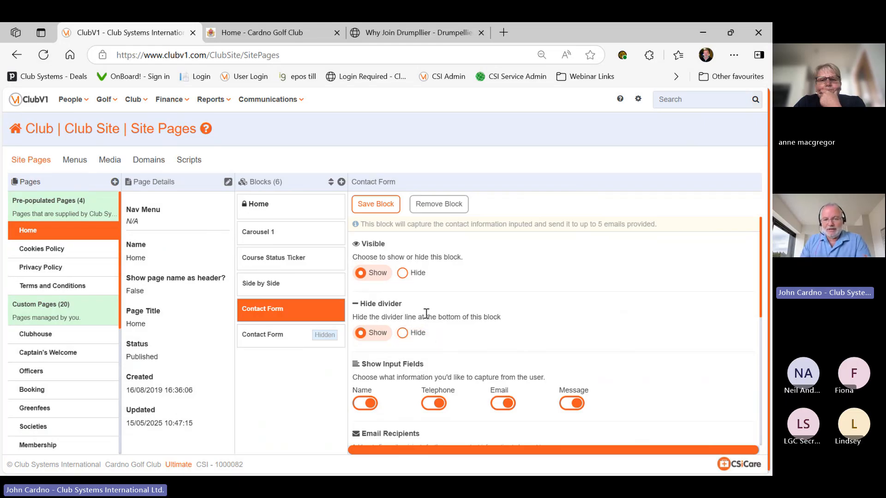
click(404, 273)
click(375, 204)
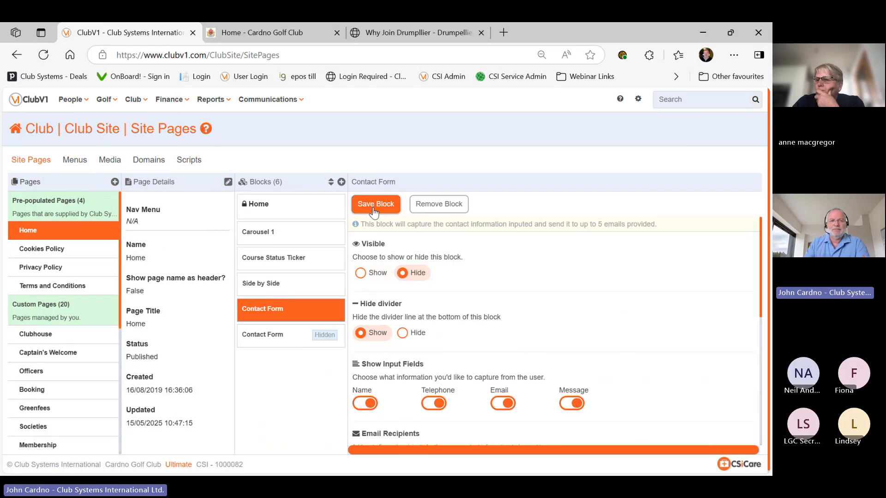
Reload the live homepage to see the hidden Contact Form's effect
click(269, 35)
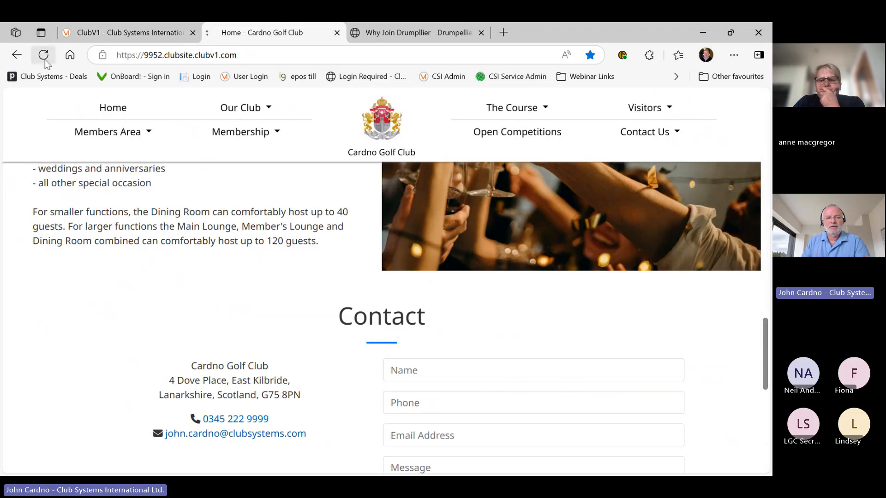
click(44, 56)
scroll(329, 296, up, 3)
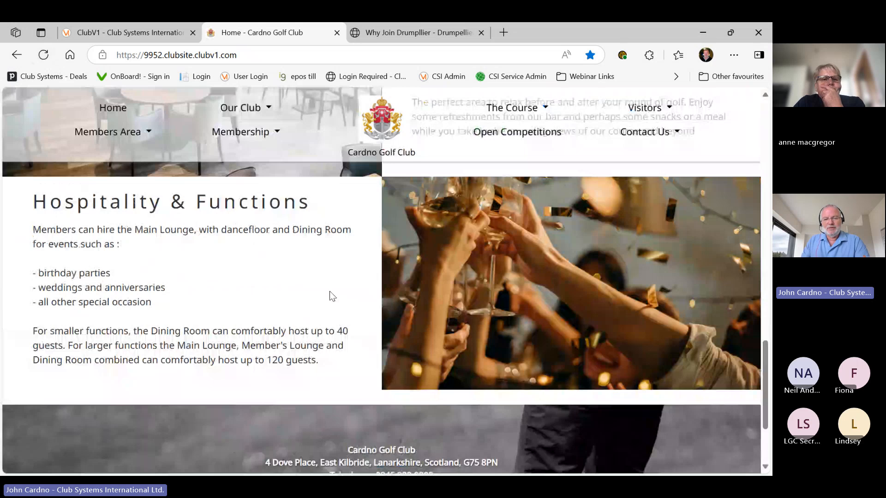
scroll(329, 292, up, 10)
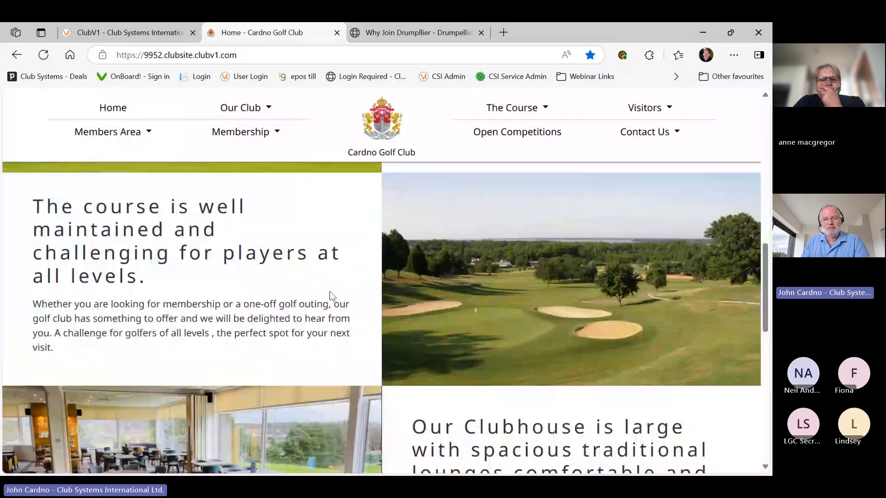
scroll(330, 291, up, 3)
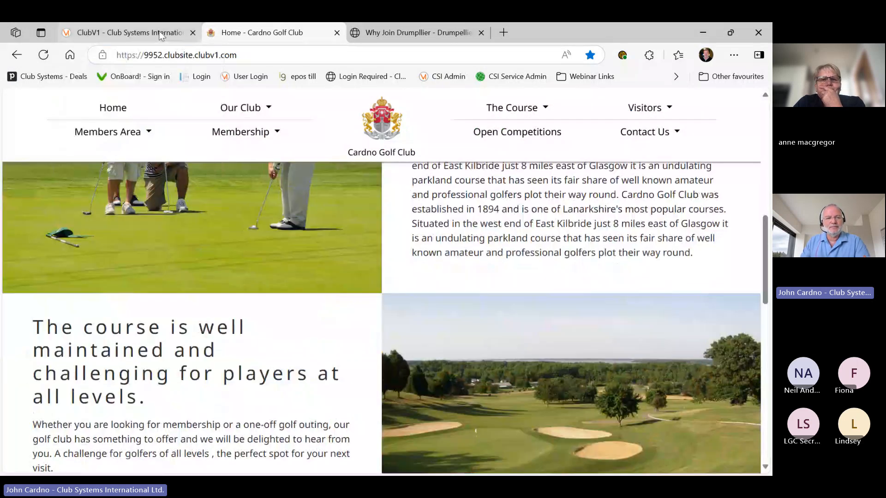
click(160, 34)
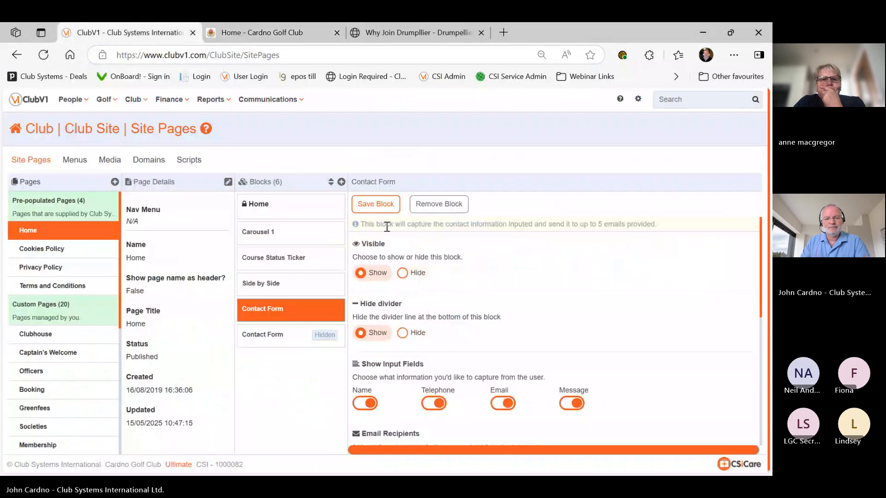
Review the live homepage's Contact section, footer and Membership menu against the ClubV1 settings
click(244, 34)
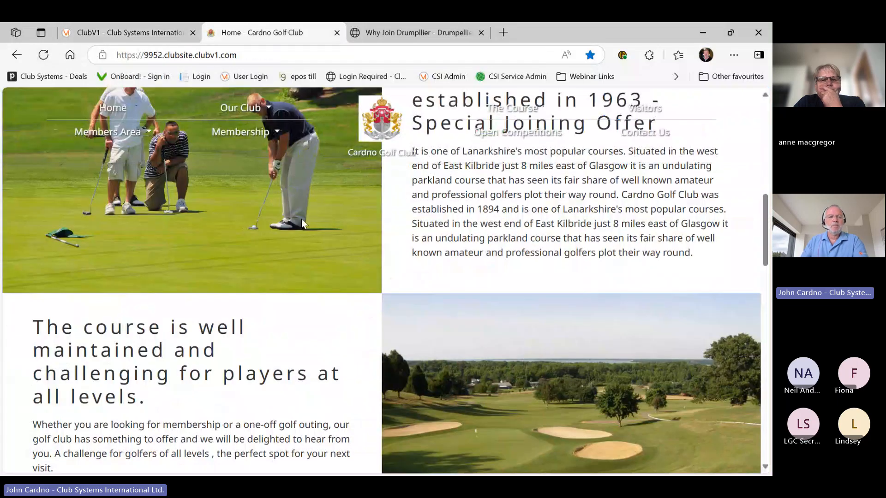
scroll(302, 223, down, 4)
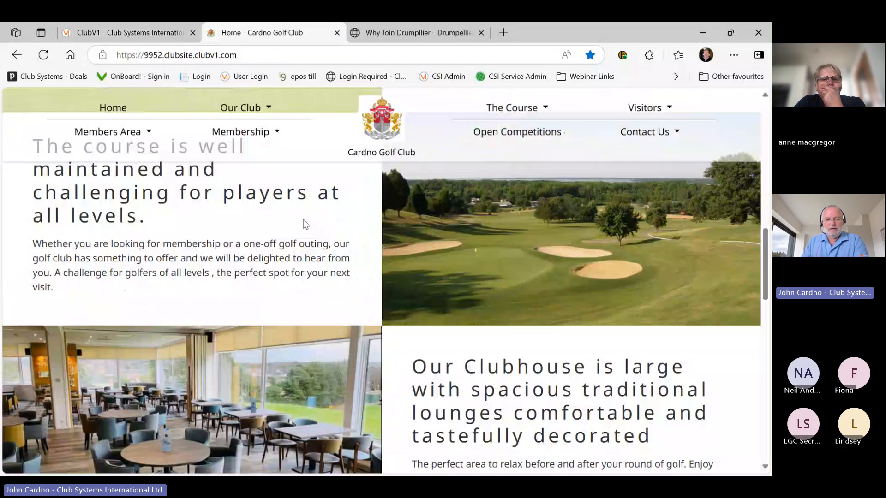
scroll(303, 224, down, 2)
scroll(303, 224, down, 10)
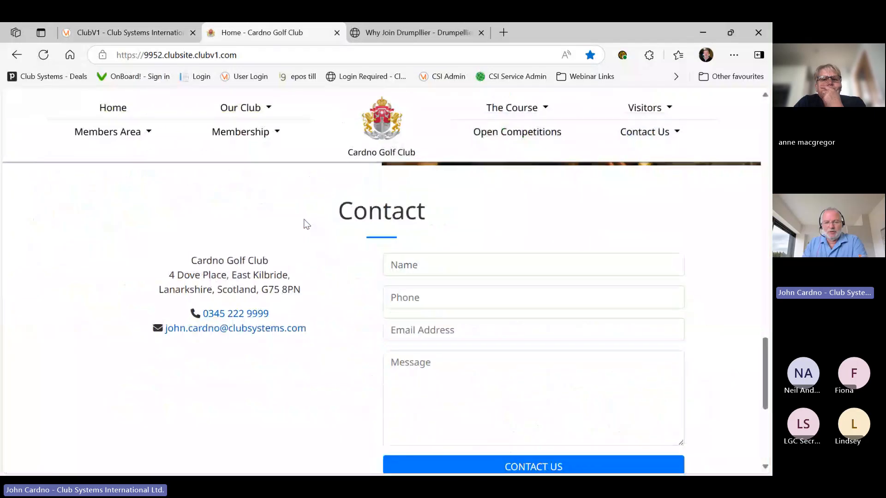
scroll(301, 221, up, 3)
scroll(301, 221, up, 2)
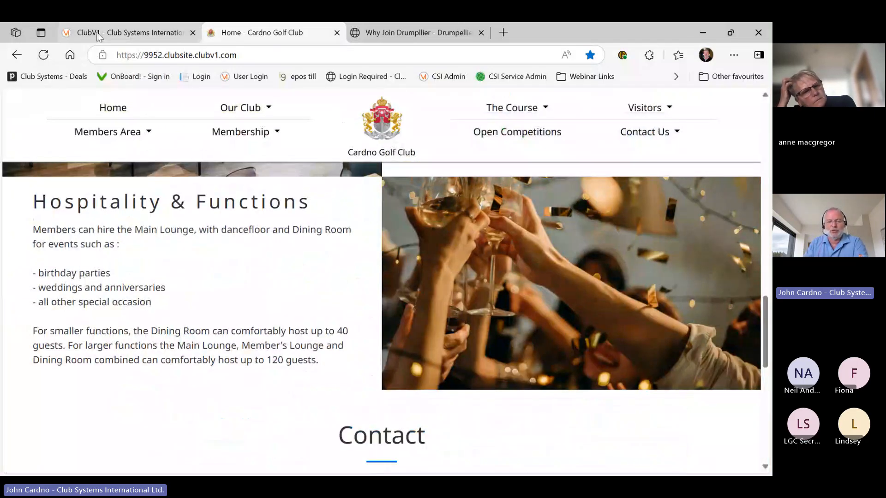
click(97, 36)
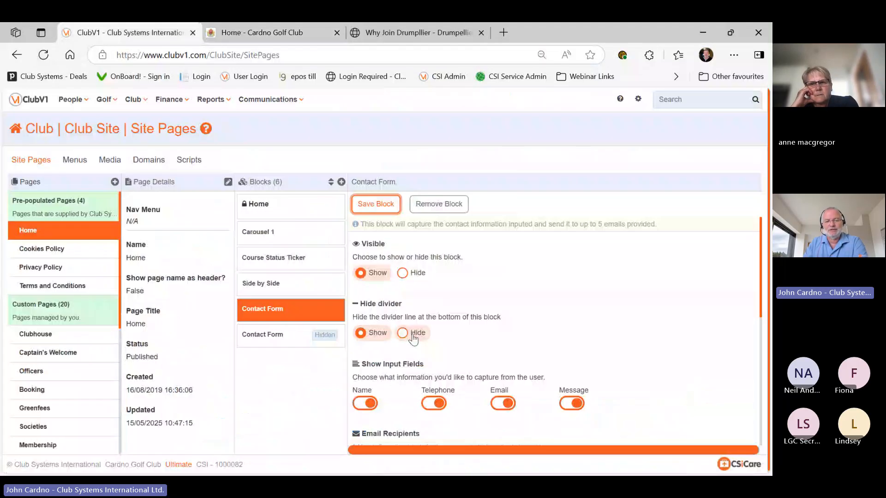
key(ctrl+Tab)
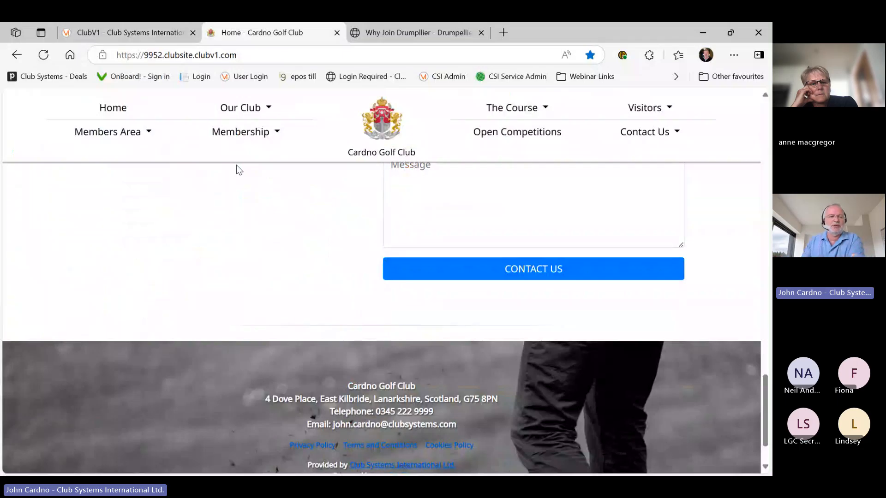
mouse_move(219, 129)
scroll(227, 138, up, 3)
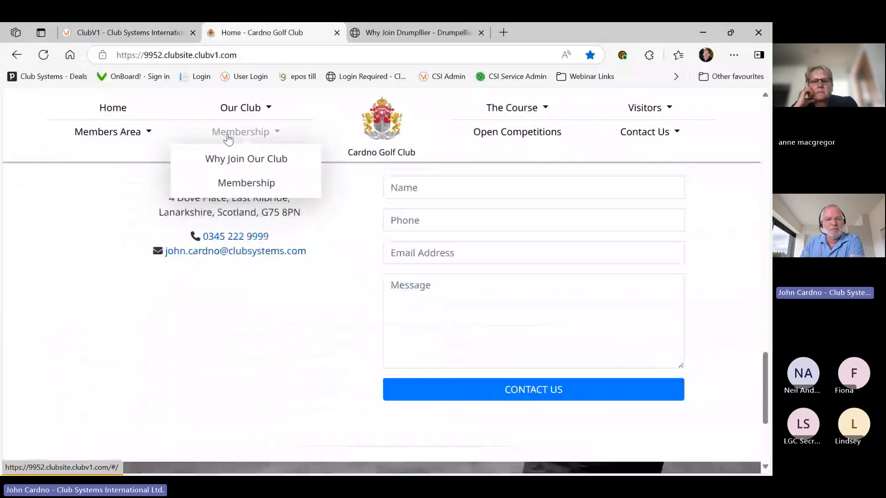
scroll(227, 137, up, 4)
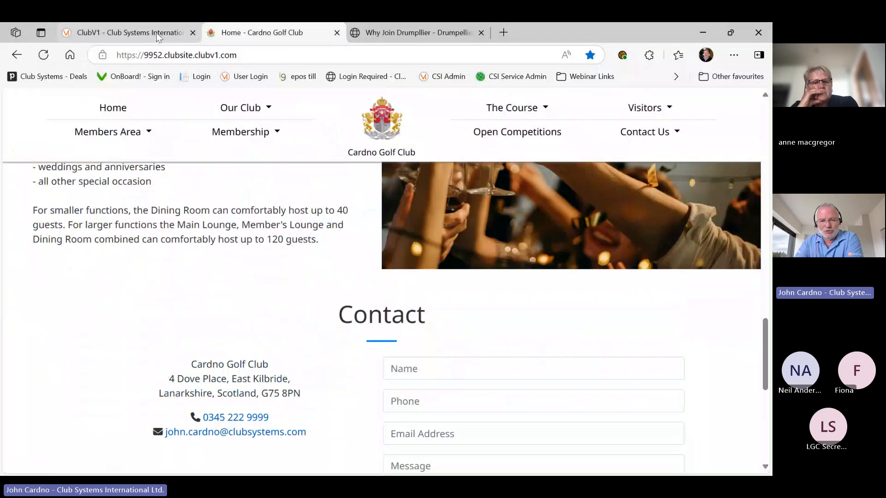
click(157, 33)
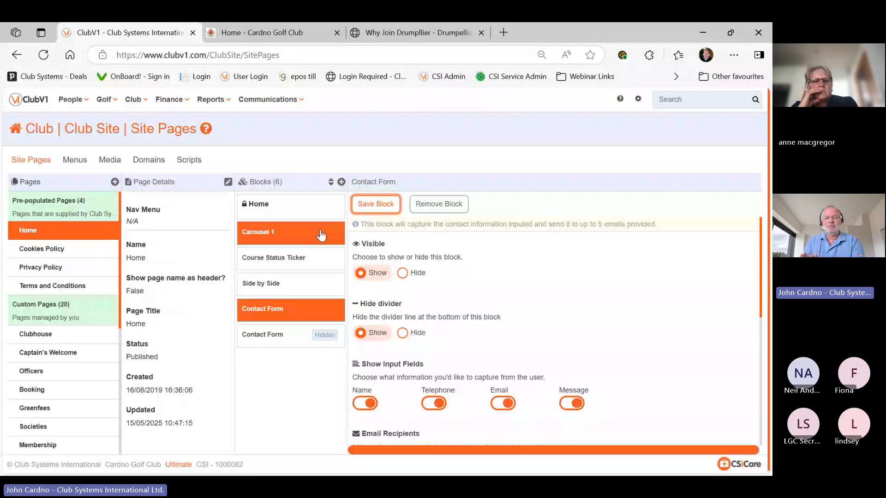
Add a Scorecard block to the Home page and open its Course Selection dropdown
click(341, 182)
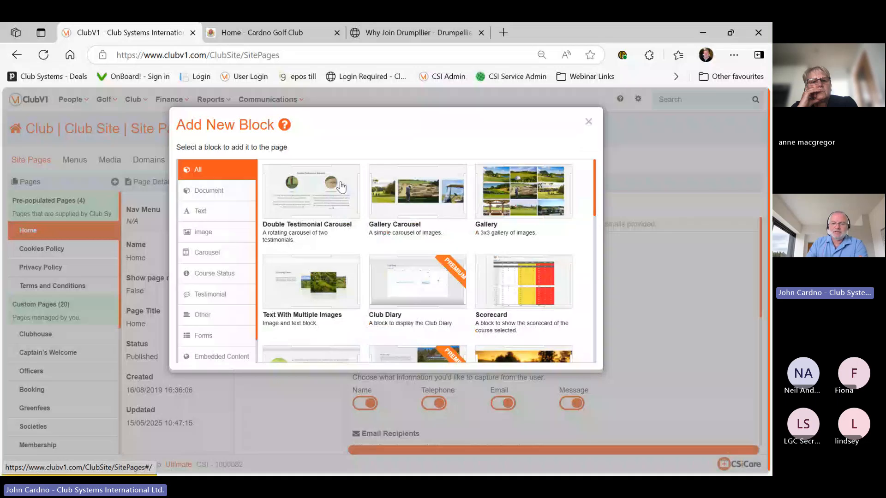
click(509, 295)
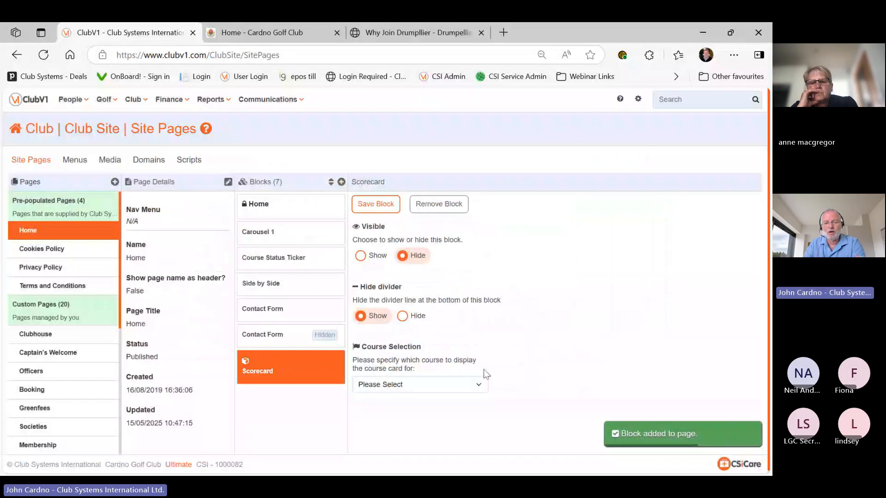
click(482, 386)
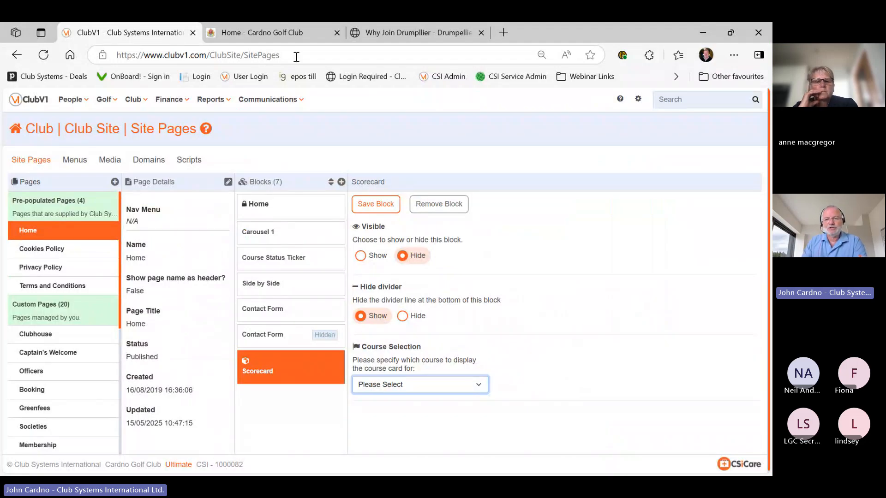
View the yardage table on the live site's The Course > The Coursecard page
click(267, 32)
mouse_move(512, 107)
click(509, 161)
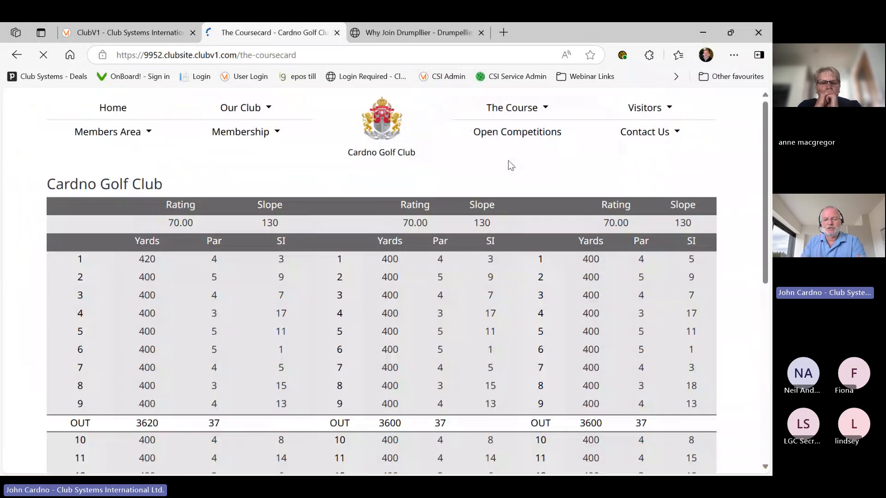
scroll(504, 184, down, 1)
scroll(506, 188, down, 4)
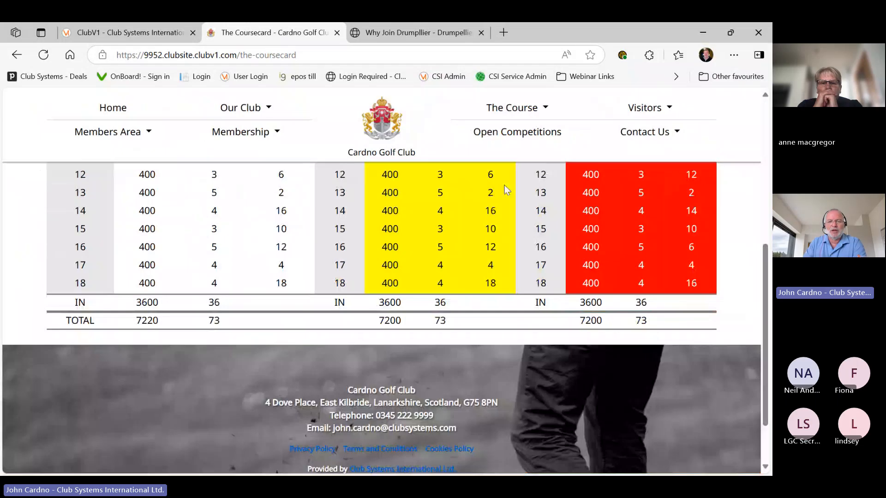
scroll(506, 189, up, 5)
scroll(507, 189, up, 1)
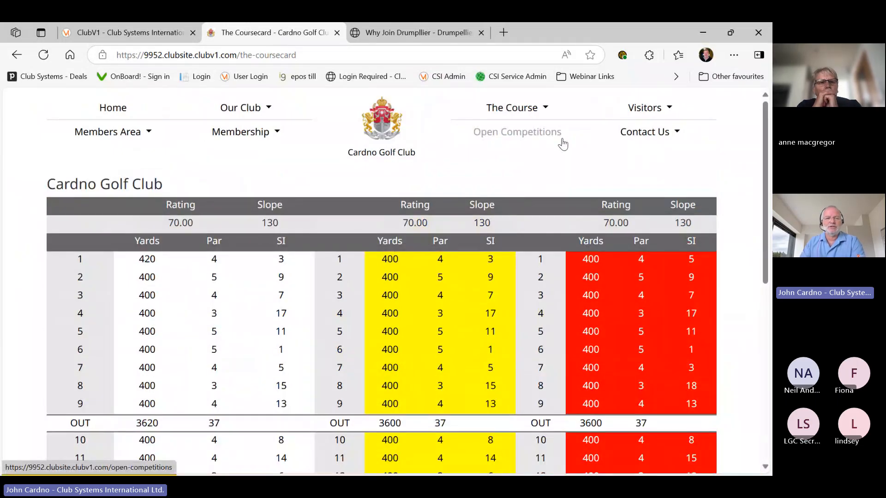
click(177, 28)
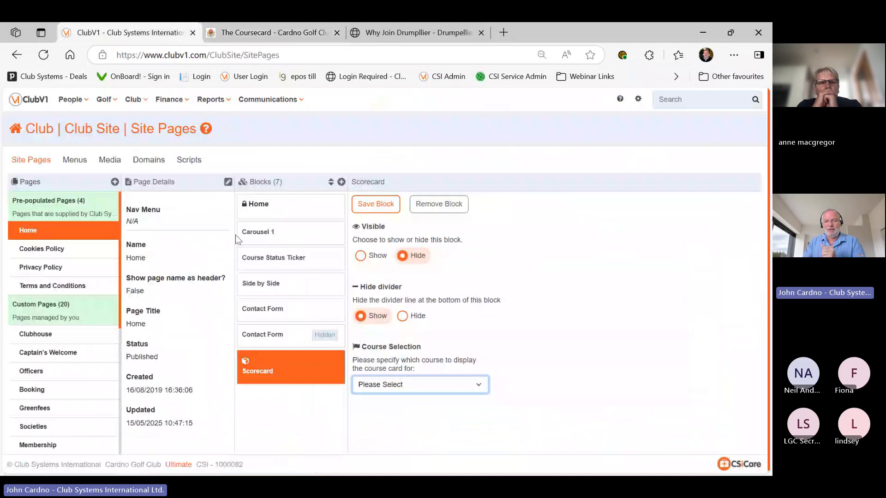
Remove the Scorecard block from the Home page and select the Whats On page
click(452, 206)
click(581, 198)
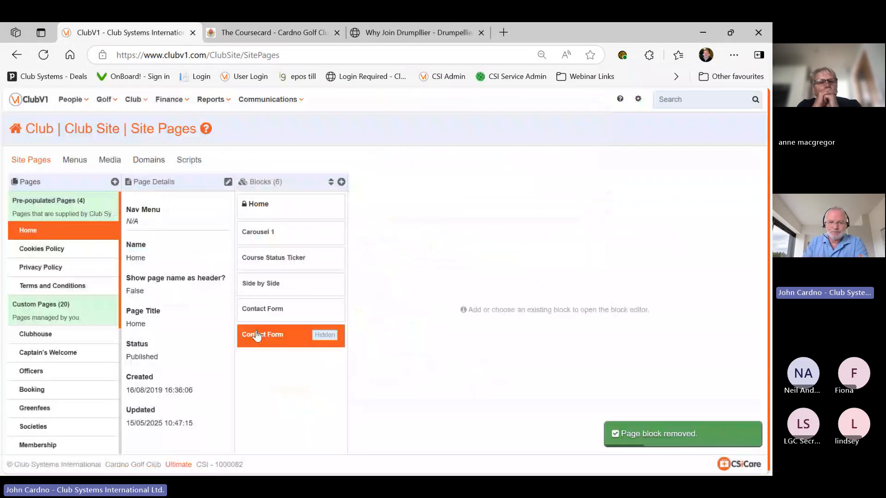
click(340, 184)
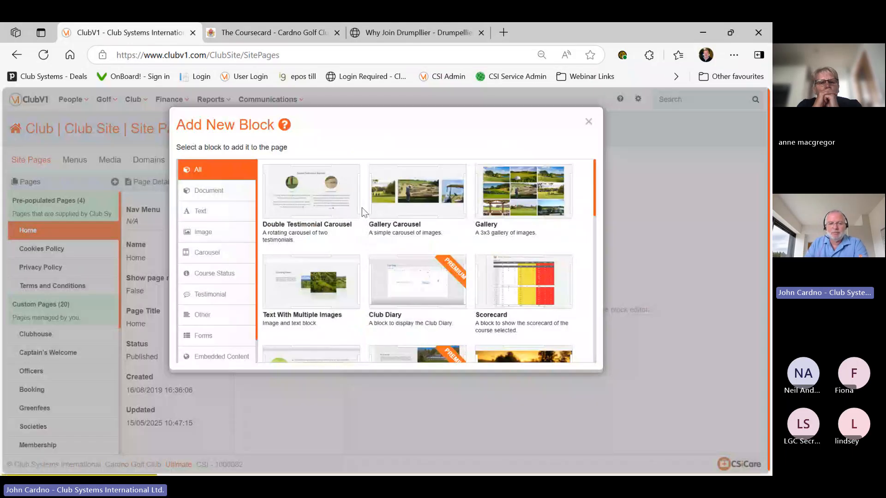
scroll(338, 268, down, 1)
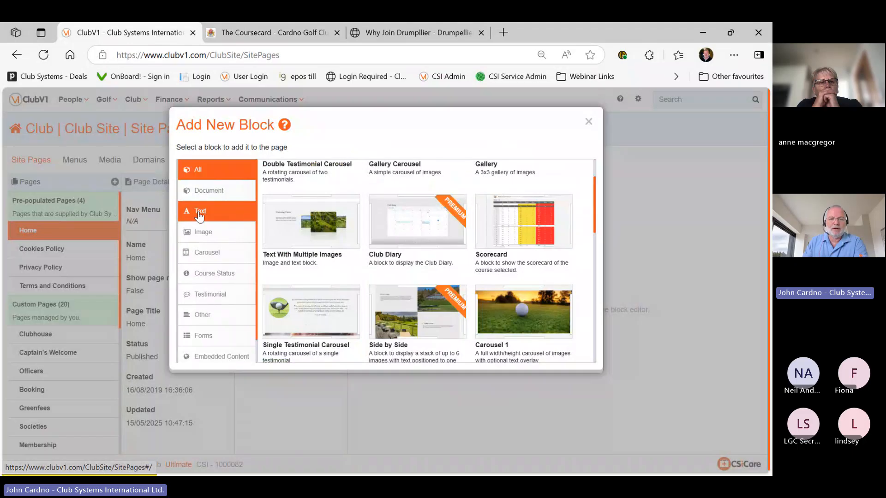
click(589, 124)
scroll(56, 346, down, 5)
click(61, 391)
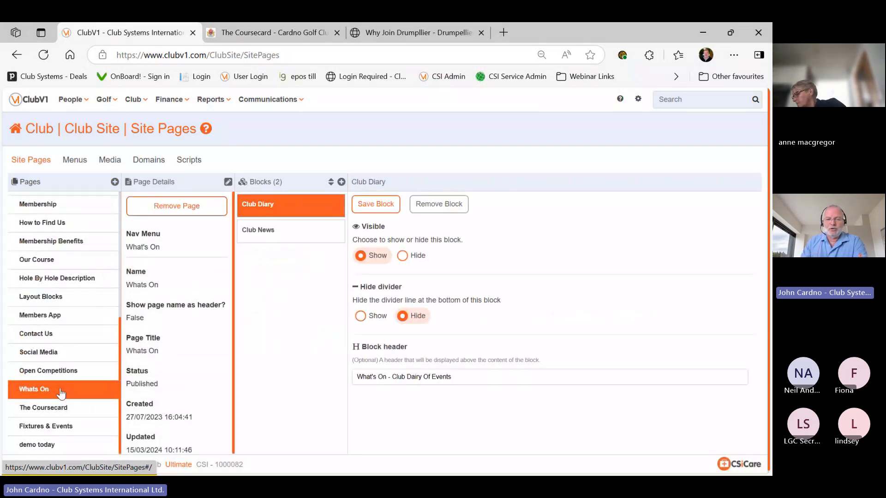
Check the Whats On page's link options and open the Add New Block list
right_click(60, 392)
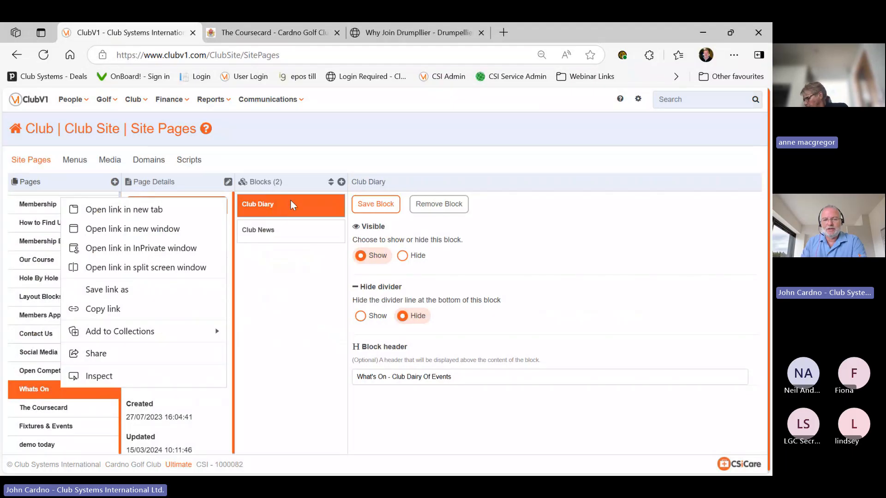
click(484, 356)
scroll(484, 356, down, 1)
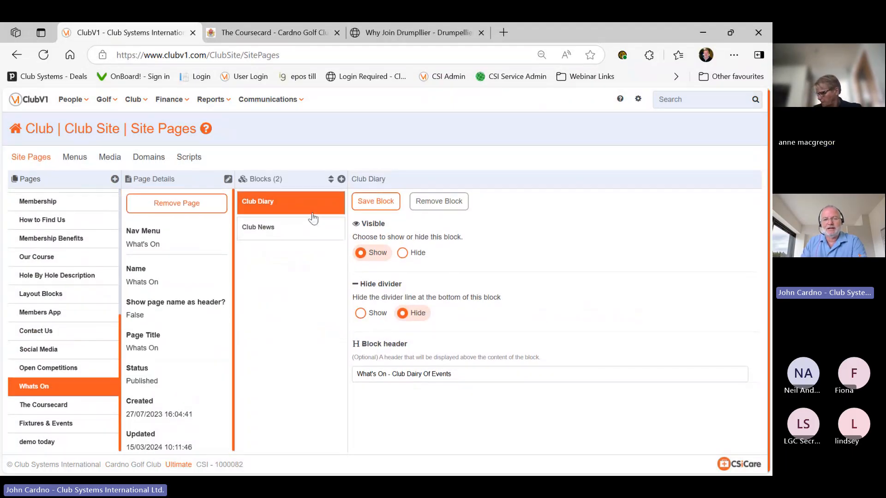
click(341, 180)
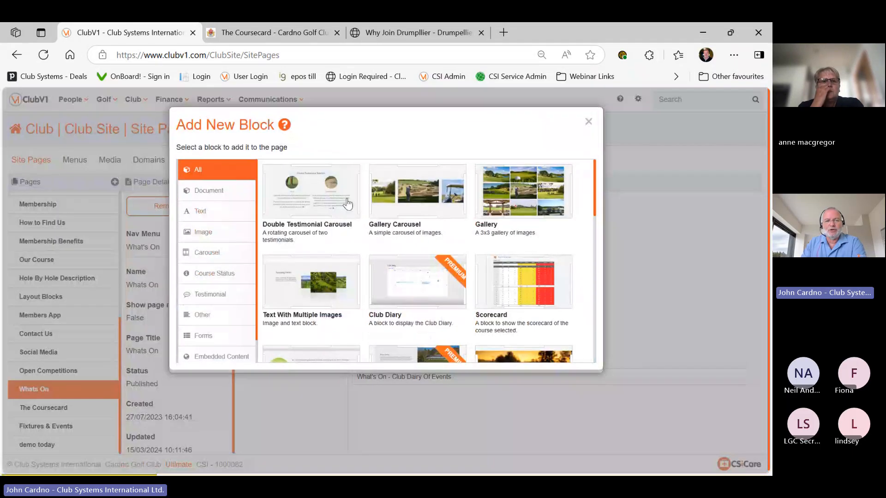
View the live site's Our Club > What's On calendar, then close the block list in ClubV1
click(283, 32)
click(242, 107)
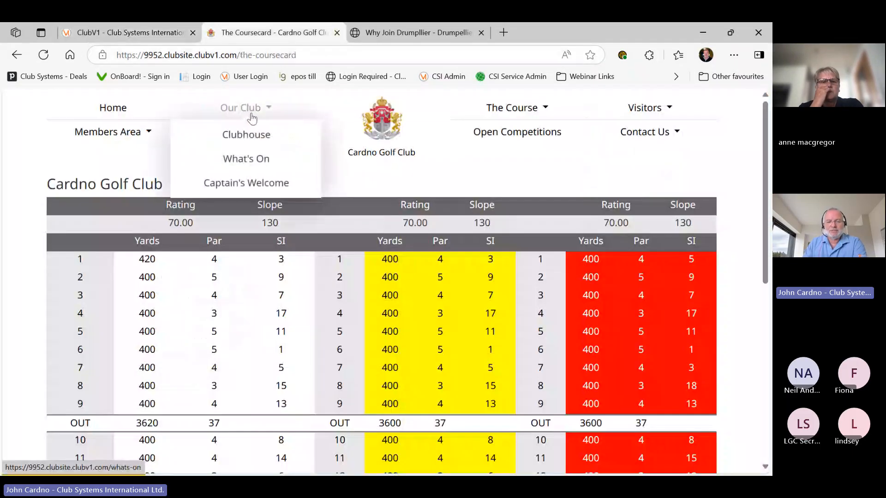
click(249, 159)
scroll(296, 226, down, 3)
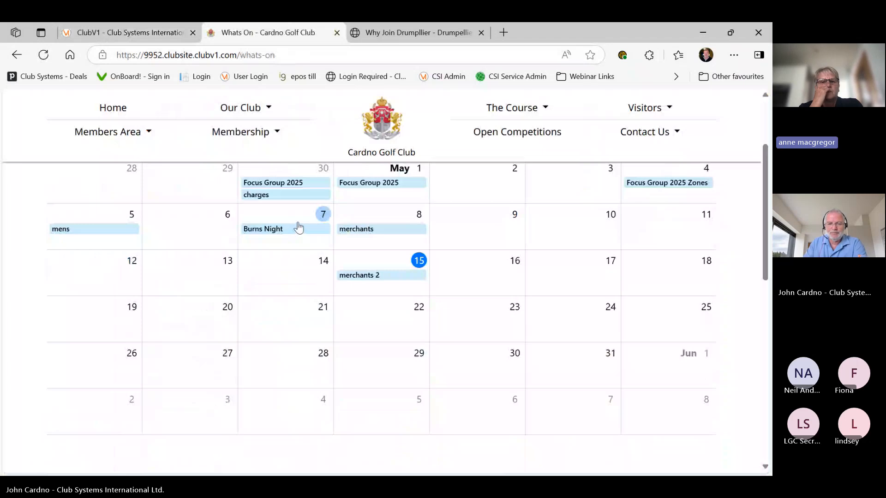
scroll(298, 227, down, 5)
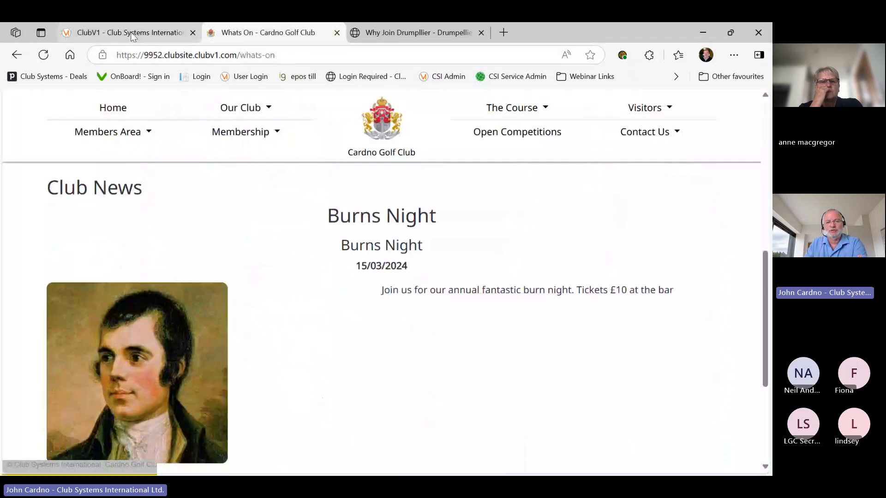
click(133, 35)
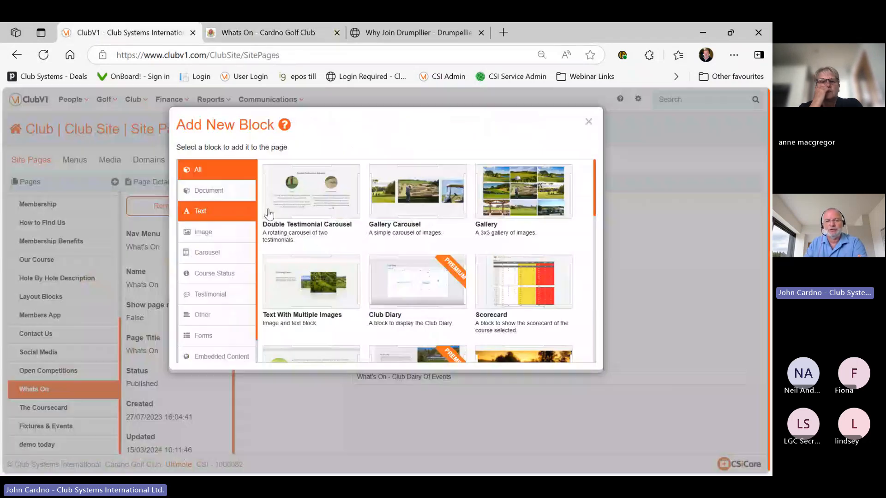
click(279, 36)
scroll(350, 209, up, 5)
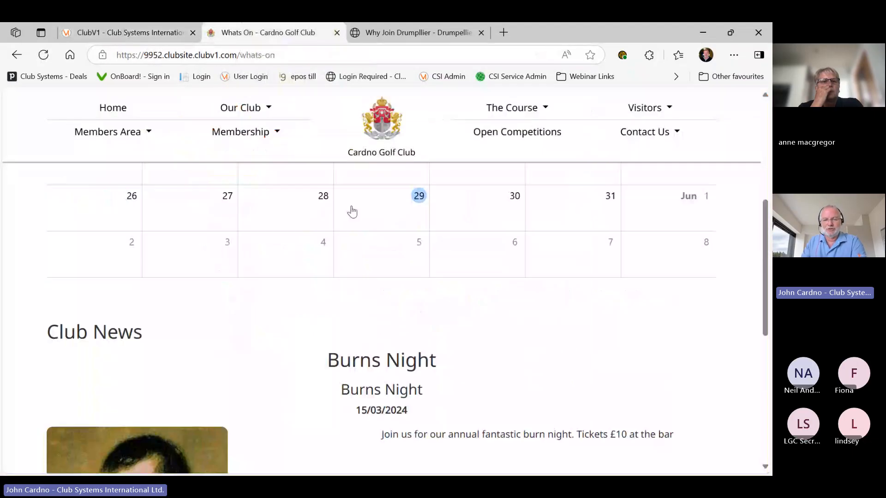
scroll(282, 265, up, 3)
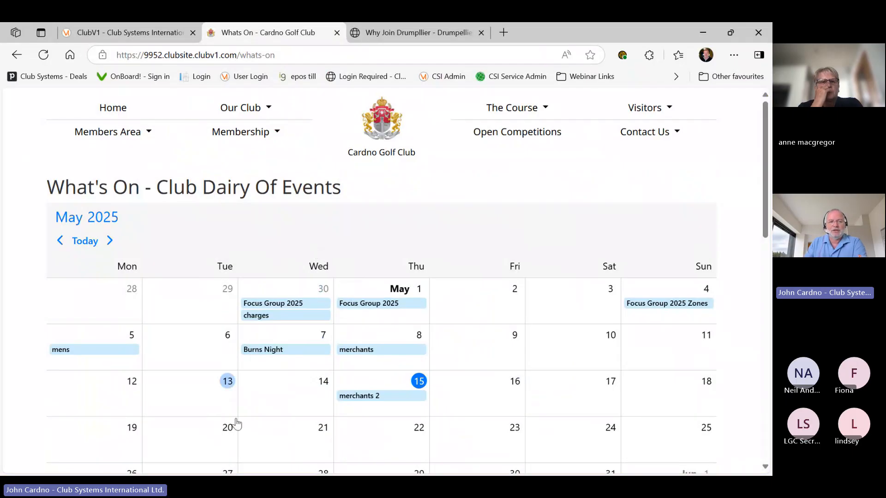
click(135, 39)
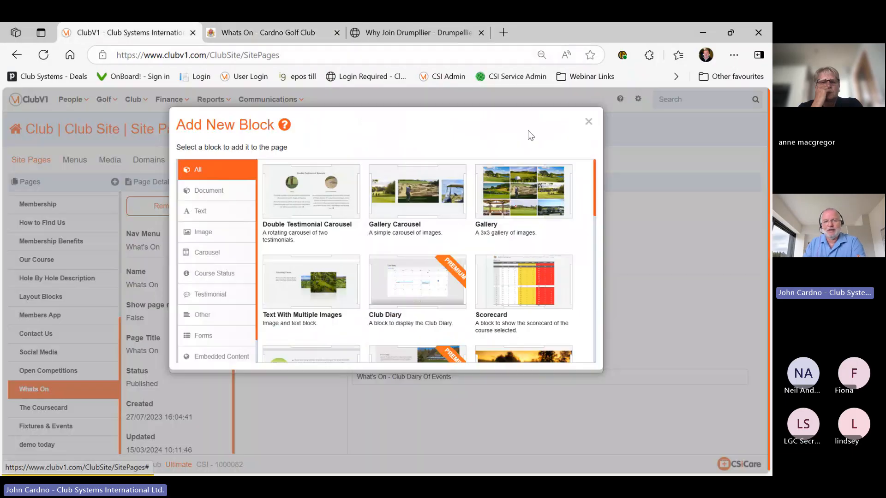
click(588, 123)
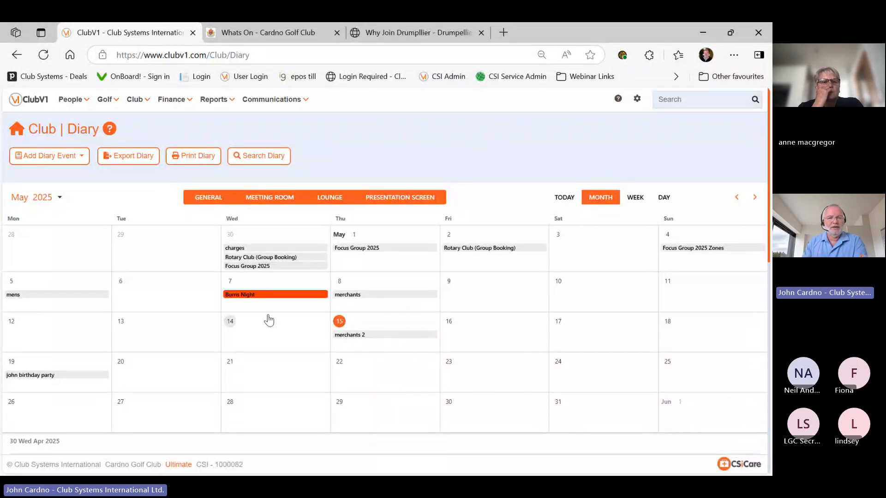
Add a Prospects block to the Club Site Home page, making seven blocks in total
click(134, 101)
click(157, 166)
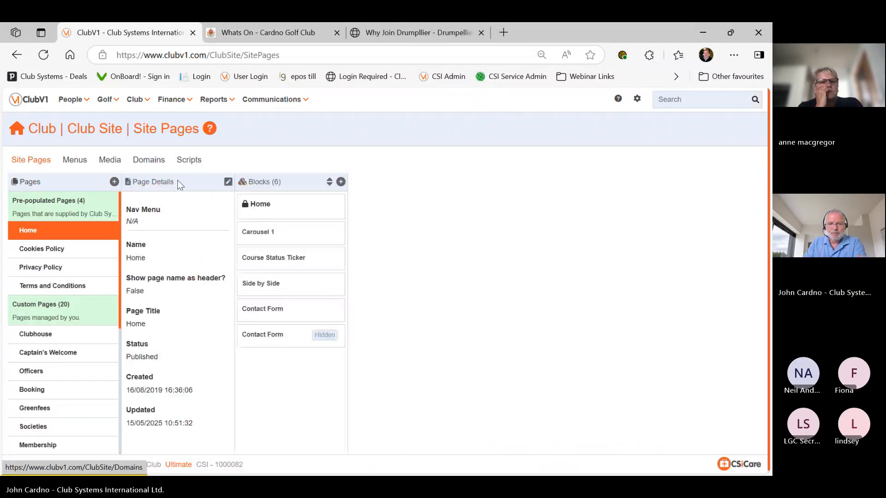
click(300, 210)
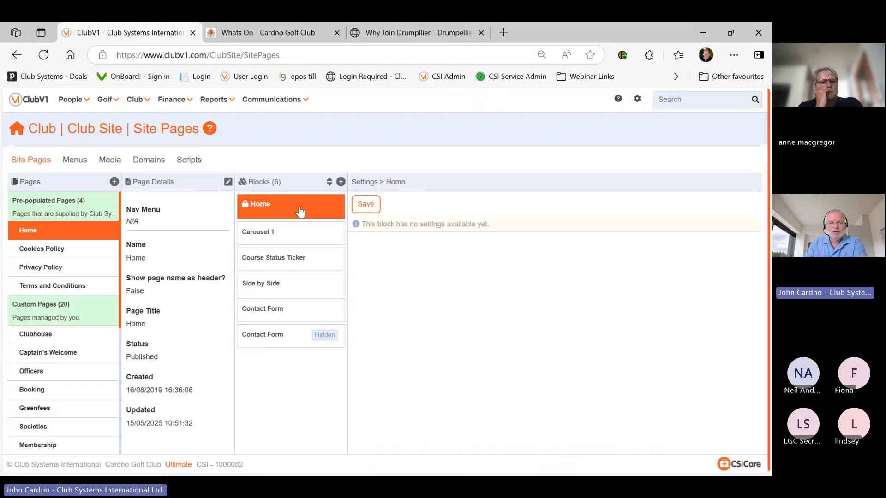
click(341, 182)
scroll(352, 191, down, 2)
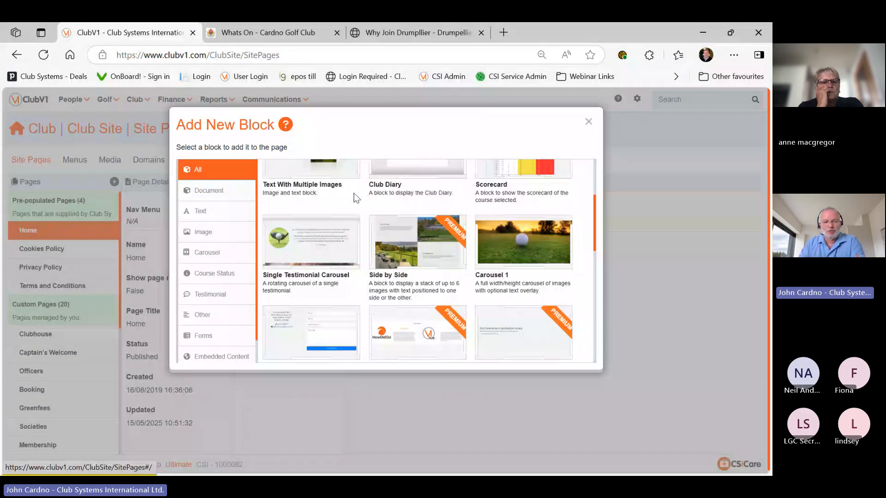
scroll(353, 191, down, 2)
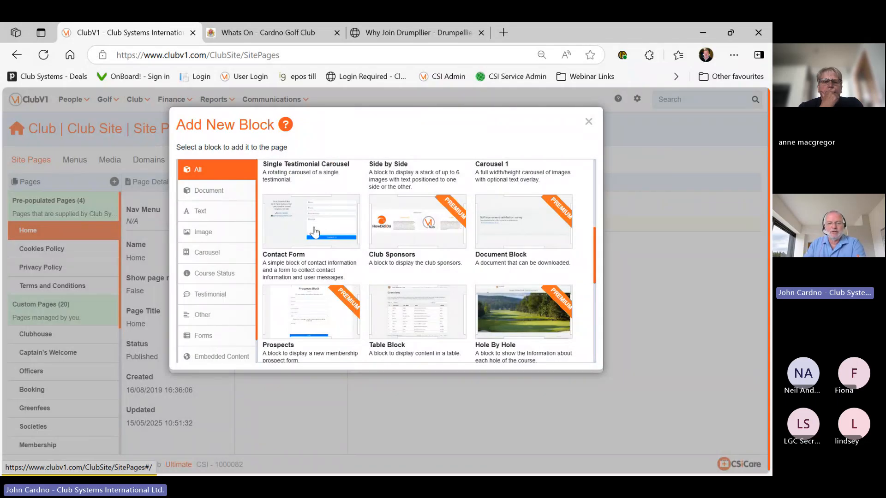
scroll(325, 280, down, 1)
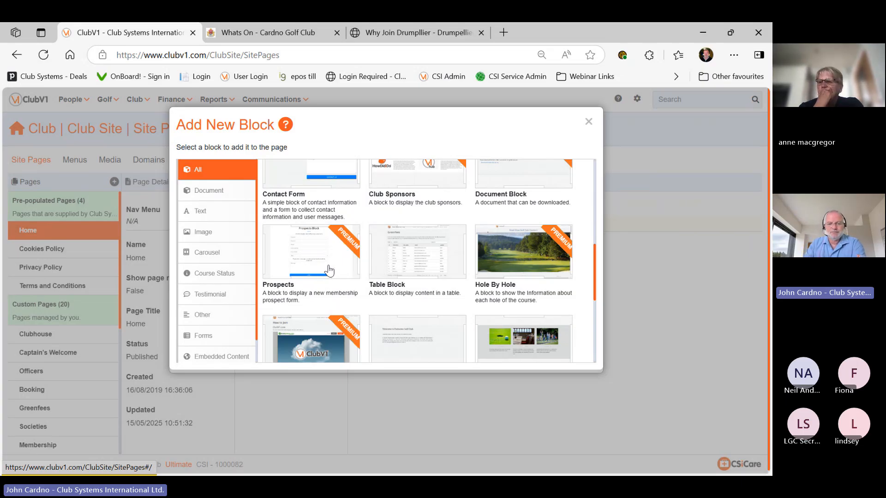
click(329, 271)
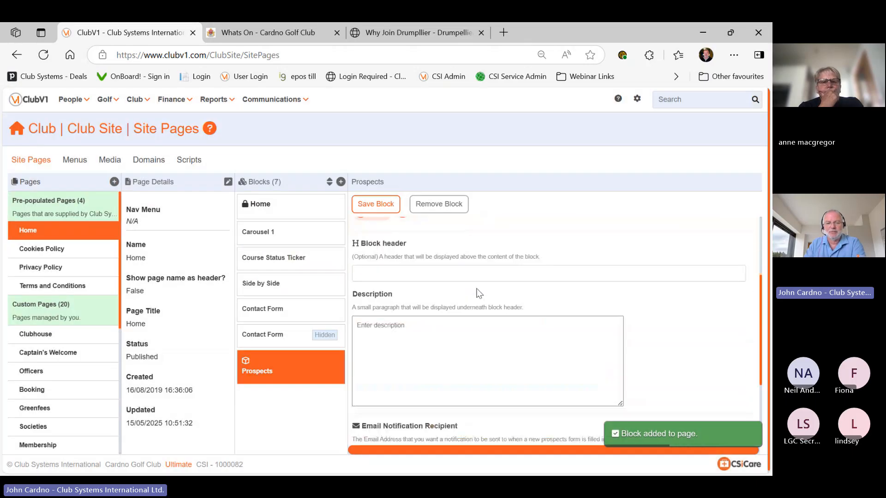
Start removing the new Prospects block so the Remove Block confirmation appears
scroll(477, 292, down, 3)
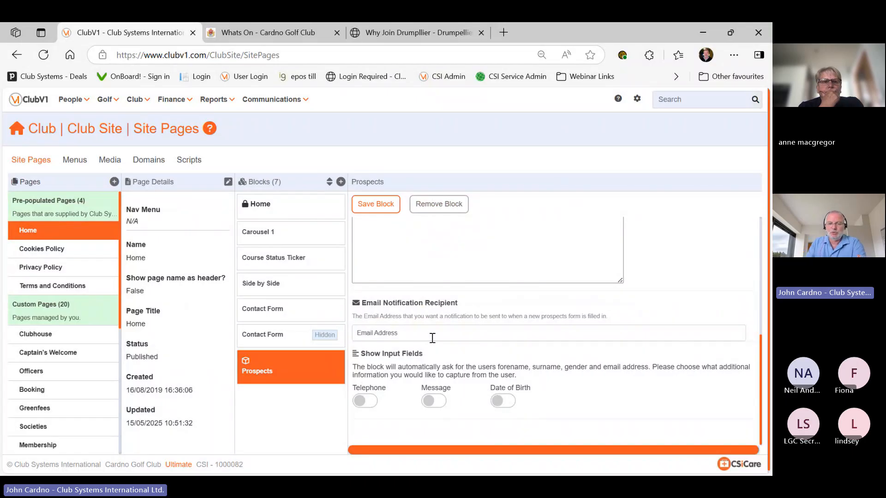
scroll(432, 339, up, 3)
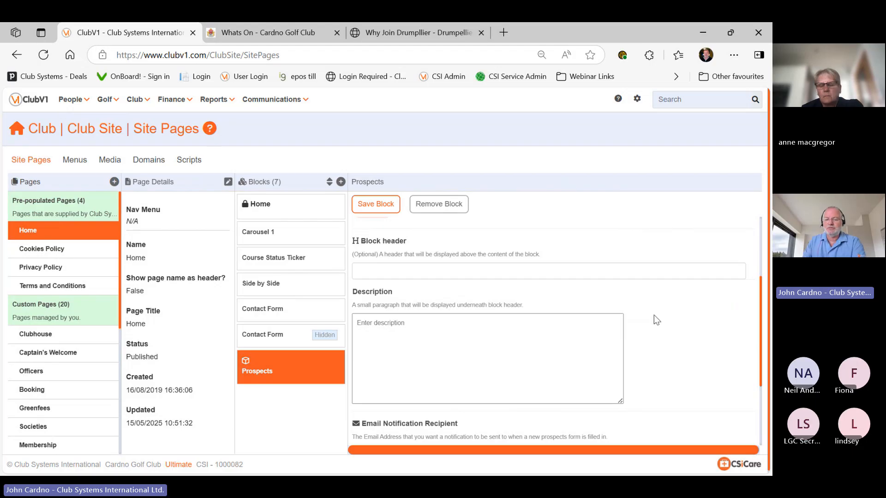
click(386, 323)
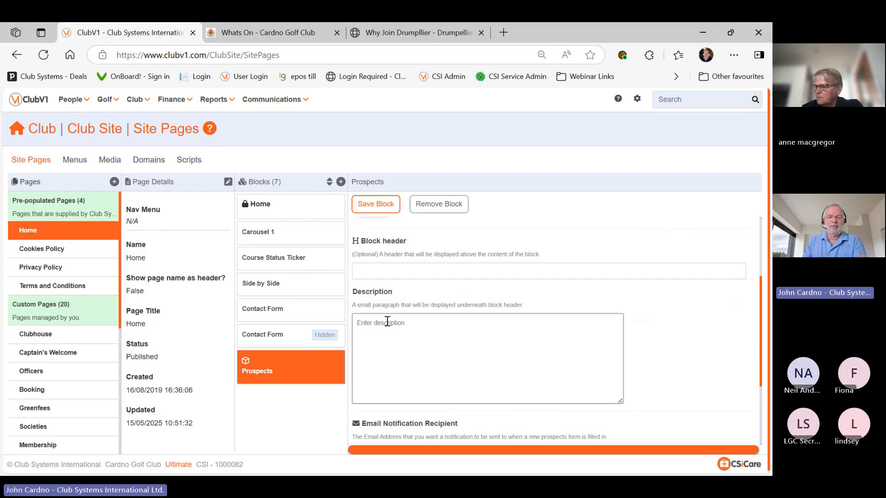
click(437, 209)
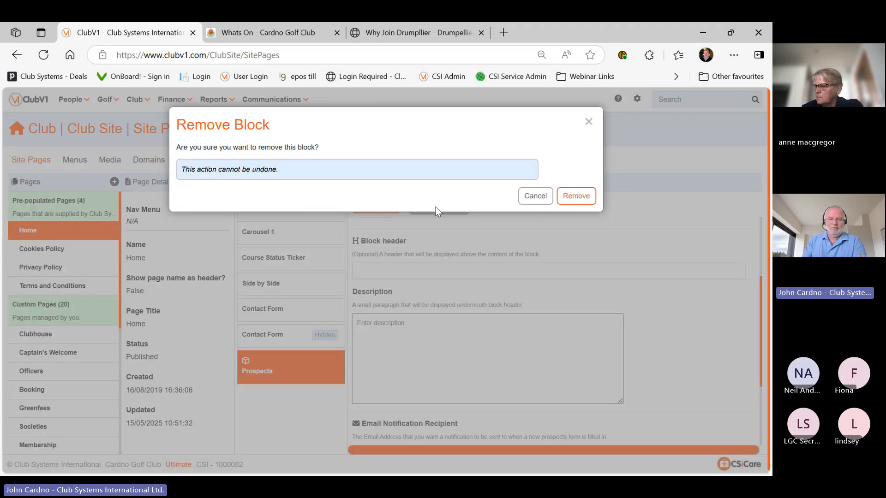
Confirm deletion of the Prospects block from the Home page
click(576, 195)
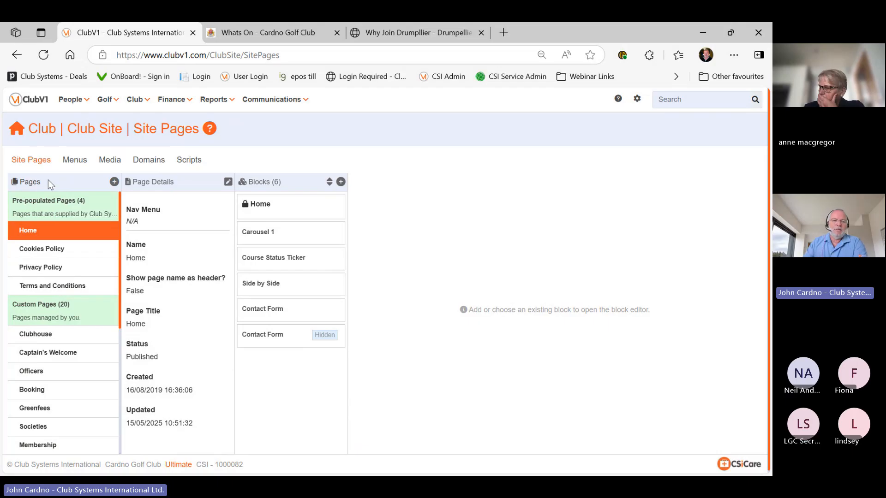
Switch to the live 'Whats On - Cardno Golf Club' calendar page
click(264, 37)
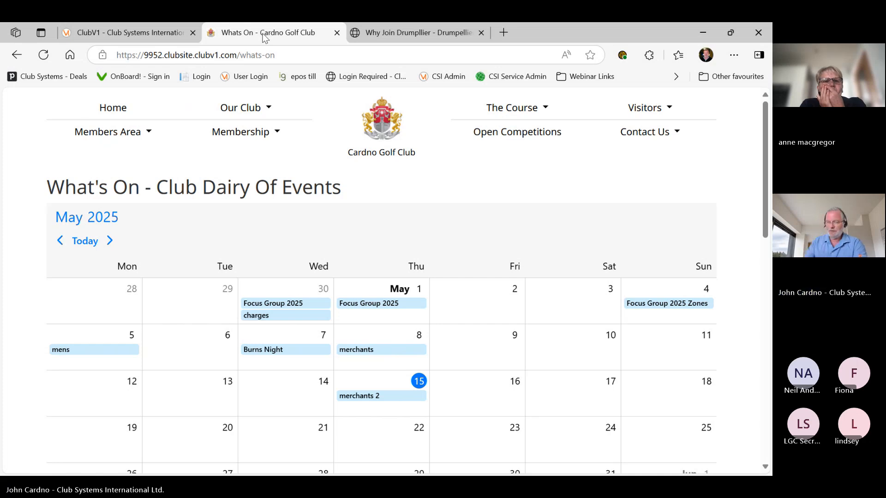
View the Members Hub Info page, then open the Members App Link in a new tab
mouse_move(158, 127)
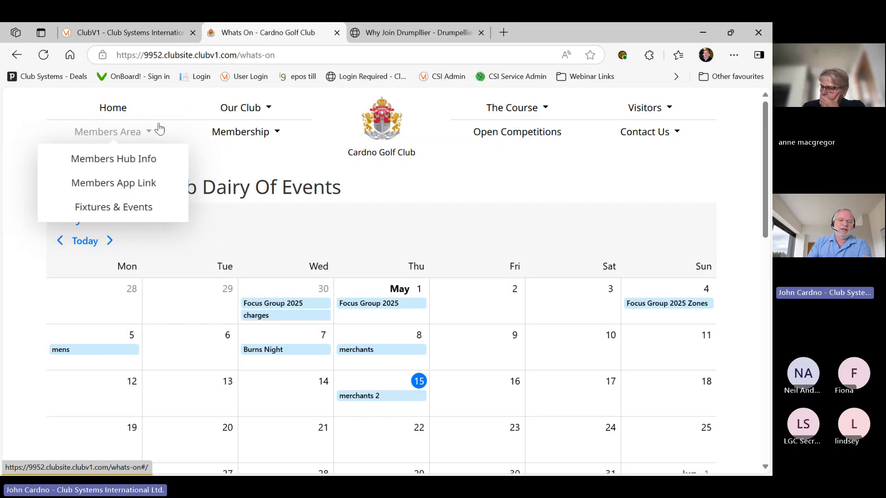
click(136, 161)
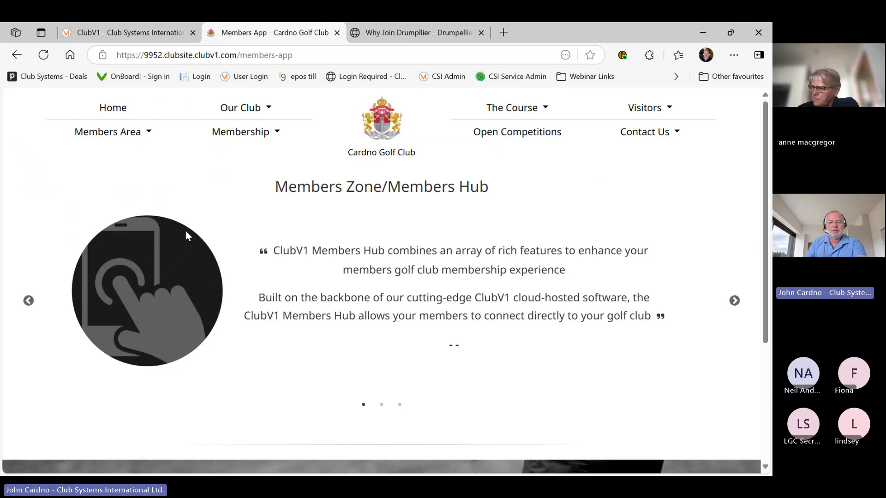
scroll(189, 238, down, 3)
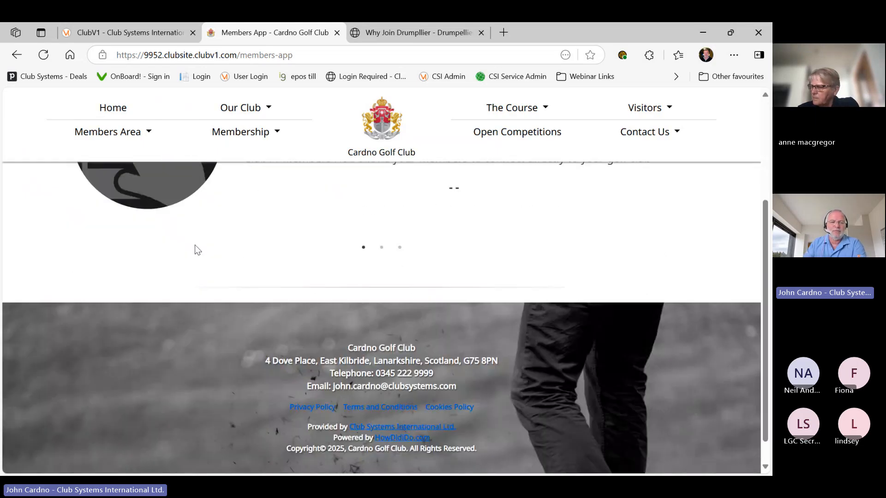
scroll(195, 245, up, 3)
click(107, 133)
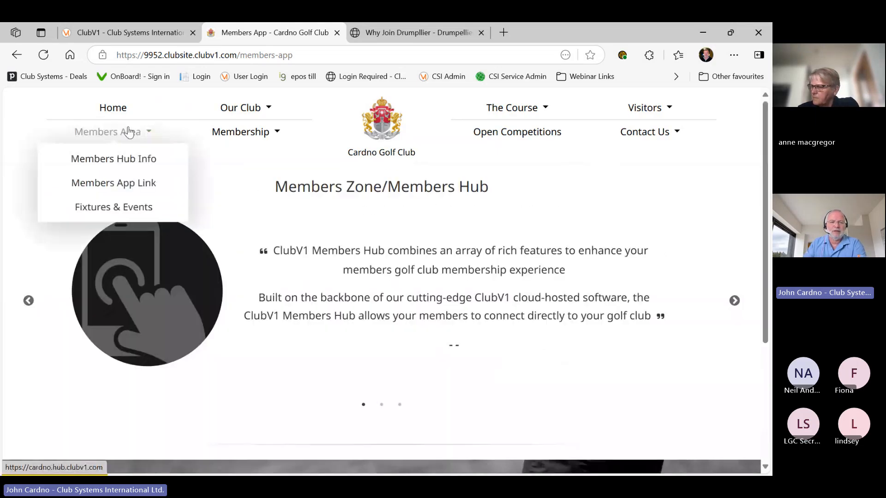
click(135, 182)
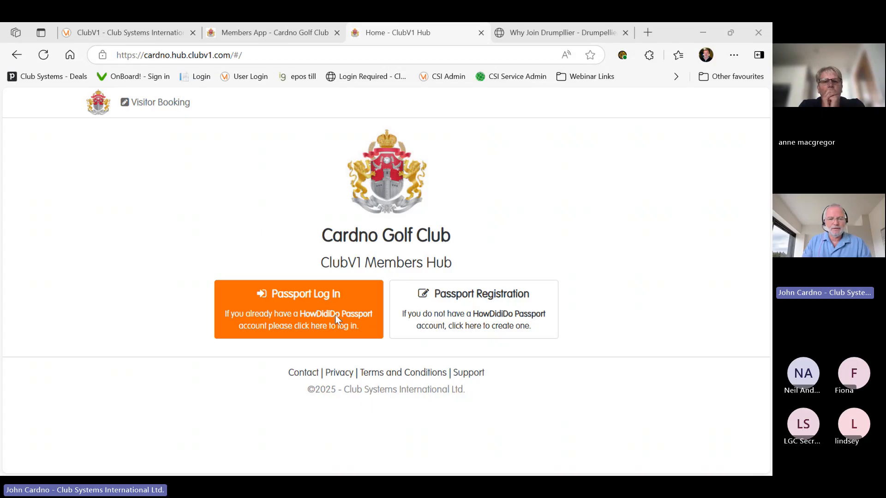
Log in with Passport and reopen the Members Hub dashboard from the club site's Members Area
click(270, 275)
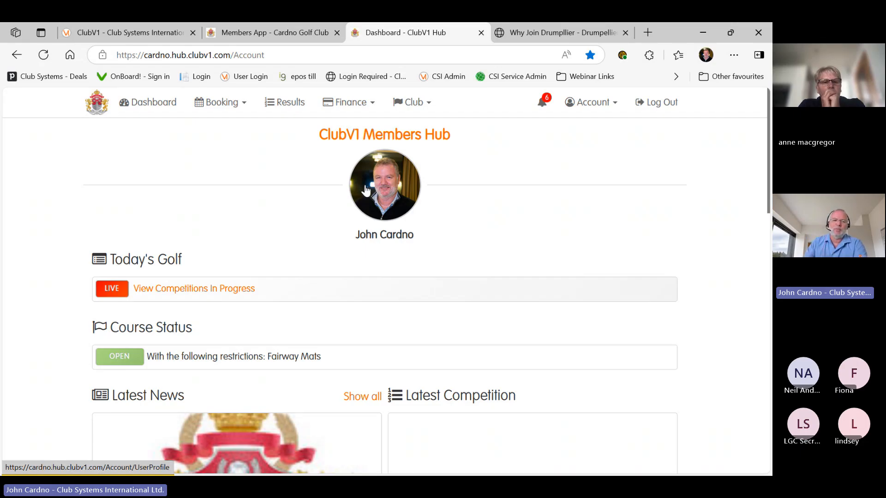
click(155, 30)
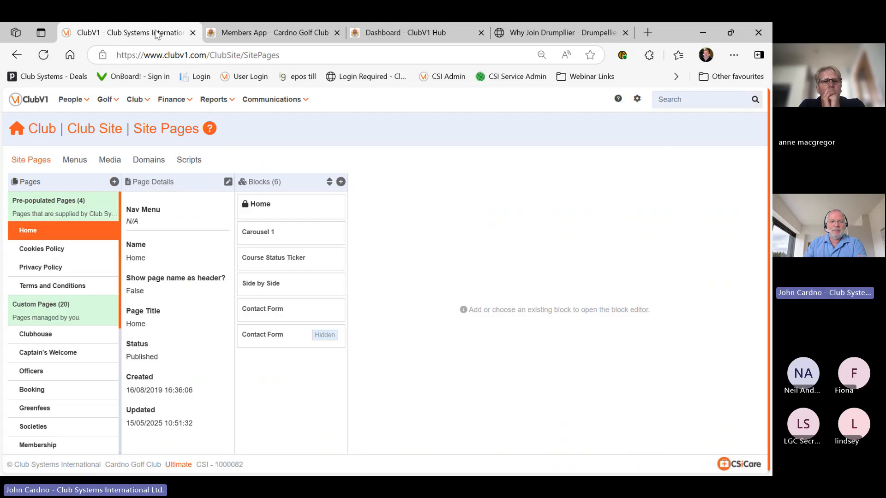
click(249, 32)
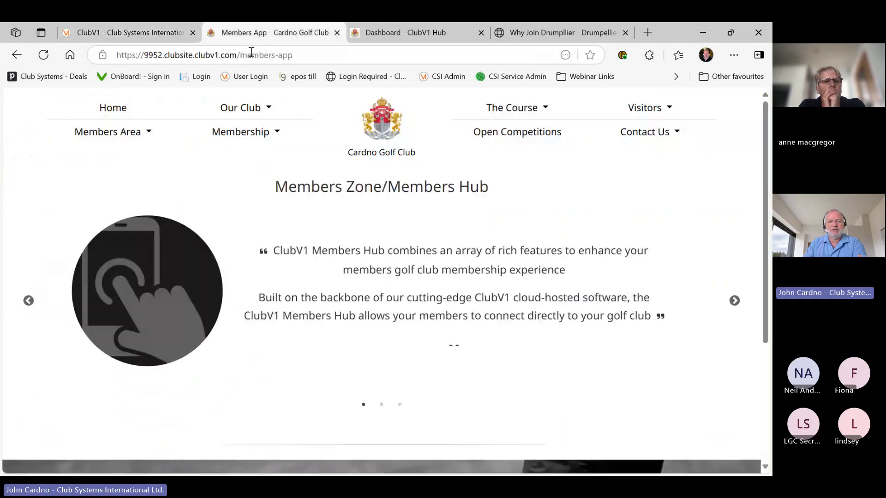
click(107, 131)
click(126, 183)
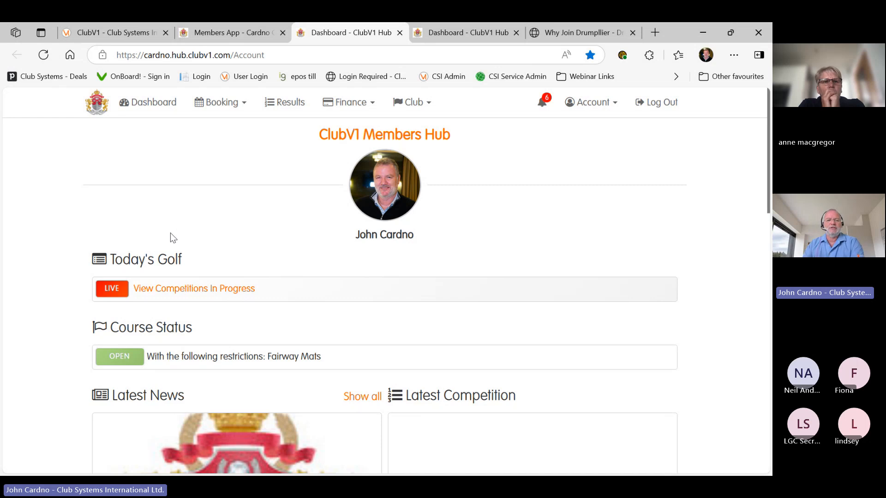
View the competition results, then switch clubs to Drumpellier GC's members hub
click(289, 106)
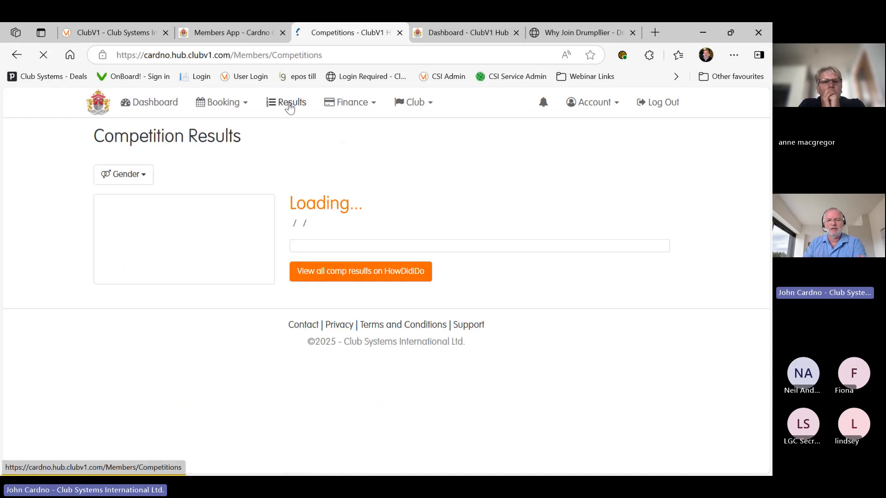
click(604, 105)
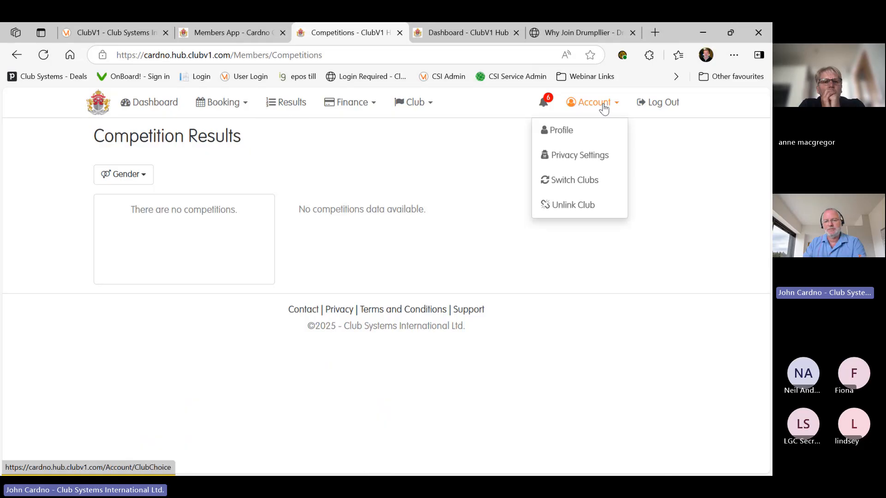
click(572, 180)
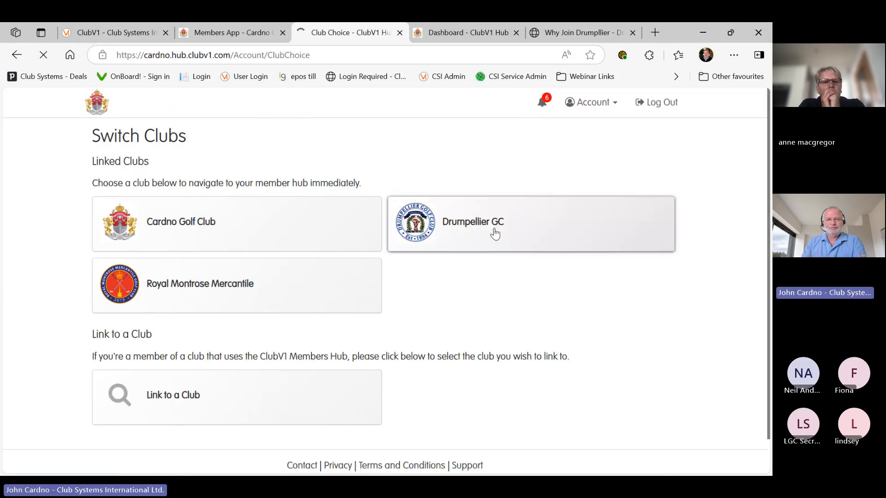
click(495, 233)
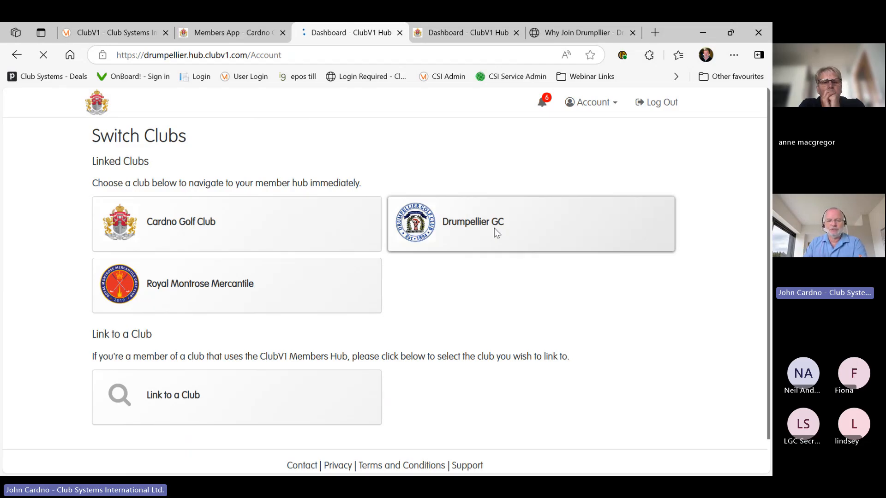
scroll(492, 377, down, 1)
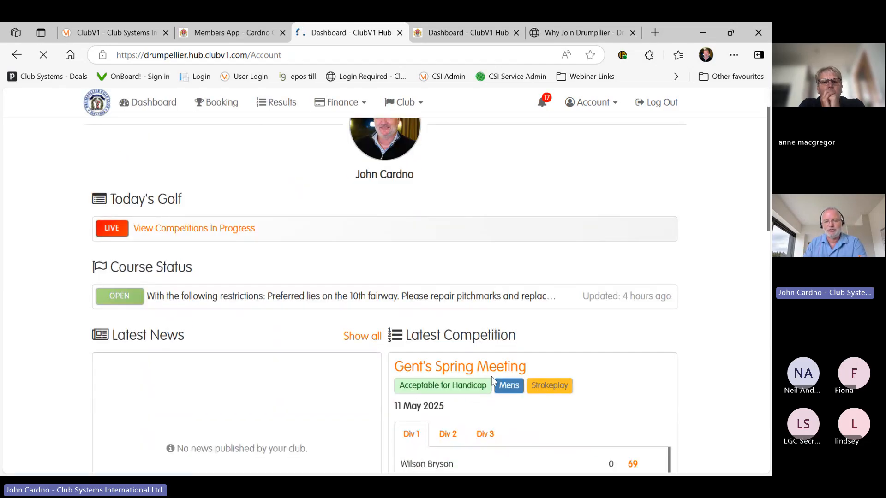
scroll(491, 376, down, 4)
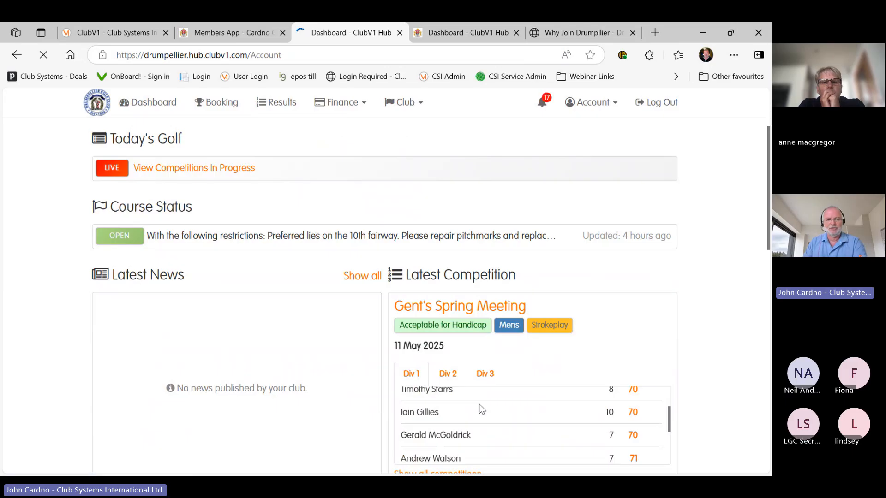
scroll(602, 406, down, 2)
scroll(543, 390, up, 4)
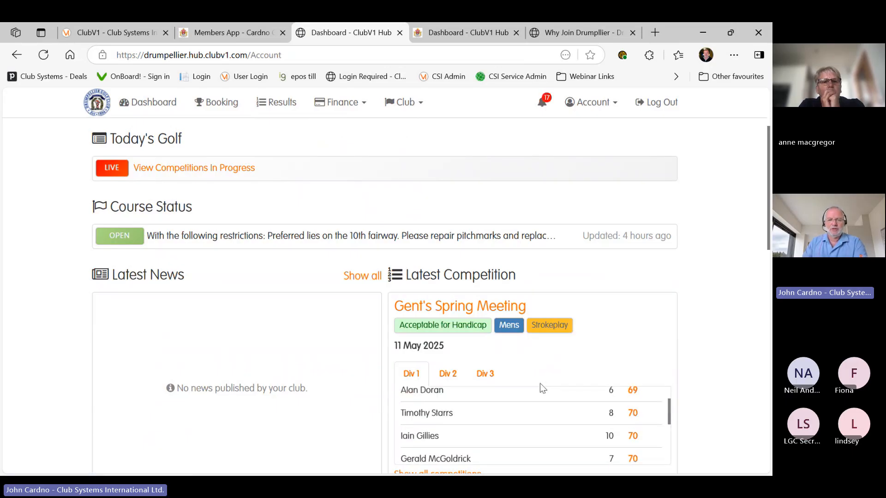
Check Drumpellier's Card and Subscription finance accounts, then switch back to Cardno Golf Club
click(343, 102)
click(349, 133)
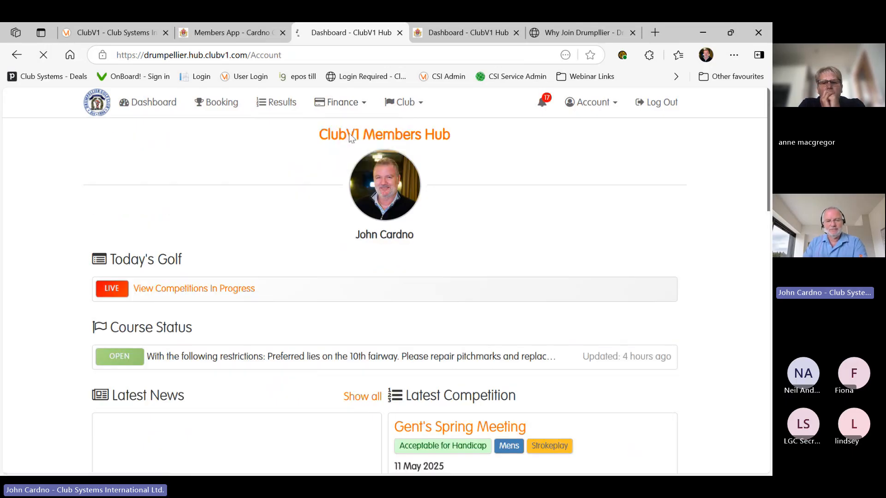
click(350, 105)
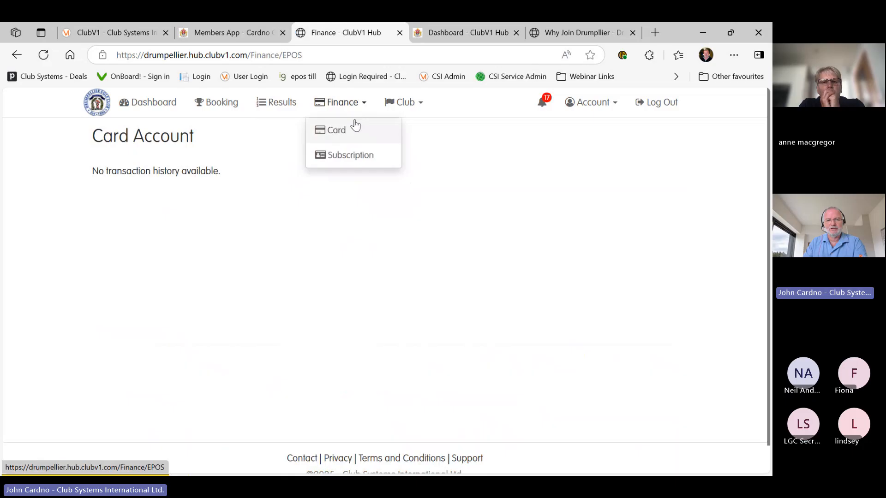
click(354, 153)
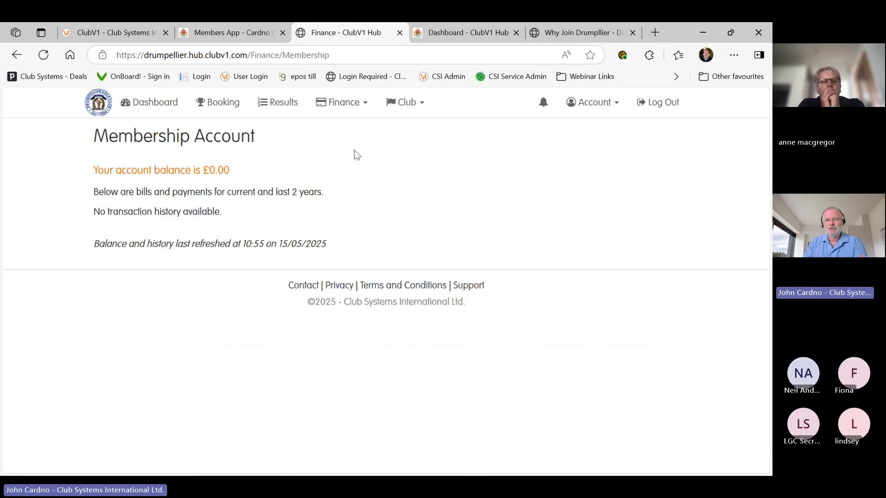
click(593, 102)
click(559, 179)
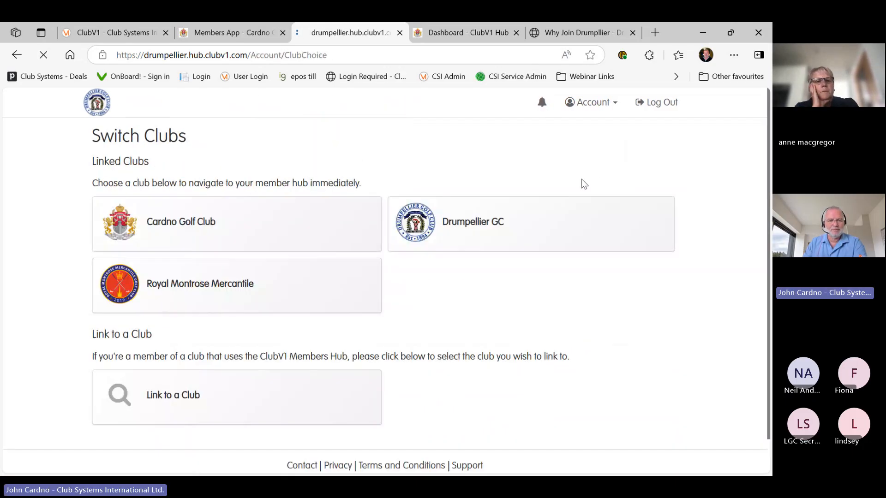
click(261, 226)
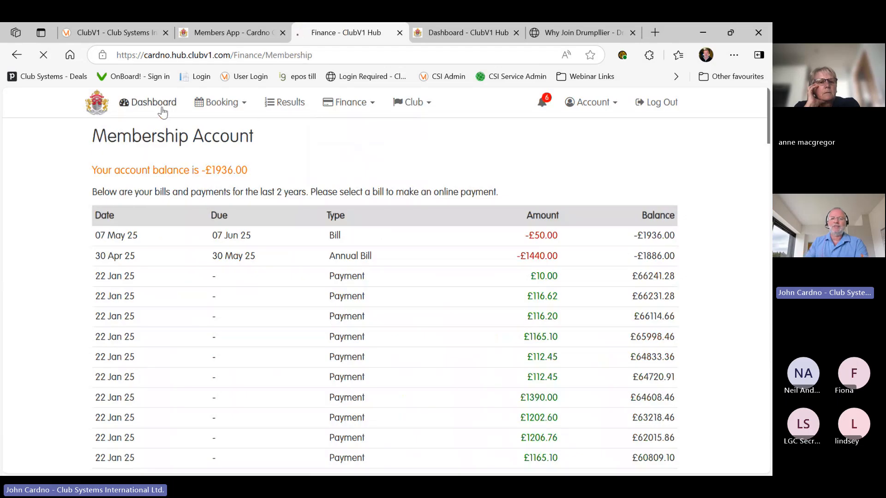
Return to the Cardno Golf Club members dashboard
click(162, 112)
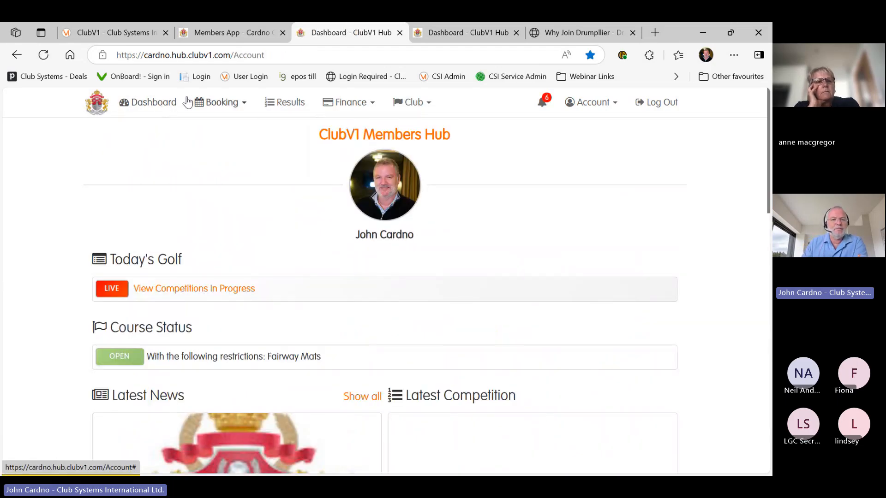
Switch back to the 'ClubV1 - Club Systems International' admin tab
click(124, 36)
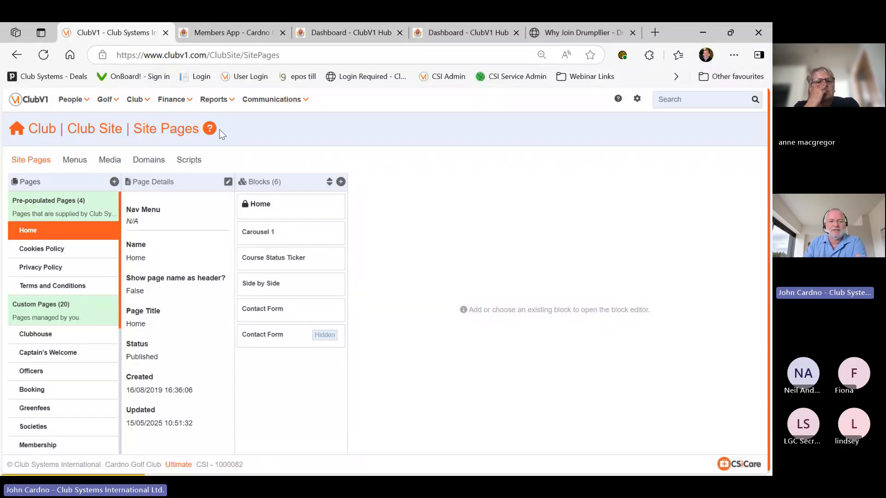
Open the Club Site Menus tab, listing eight items from Home to Contact Us
click(193, 164)
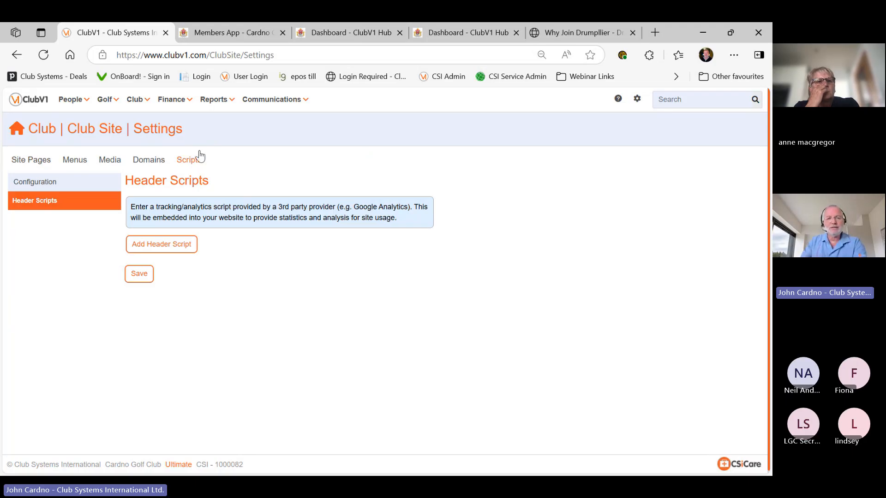
click(135, 100)
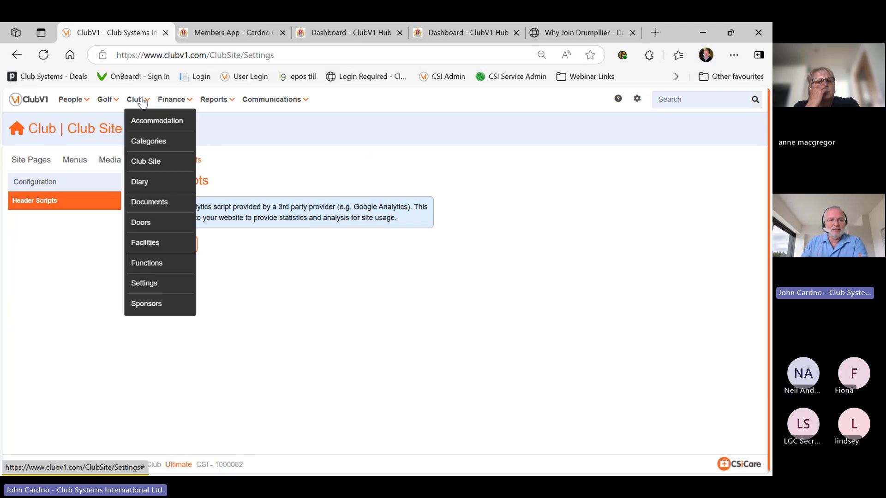
click(146, 162)
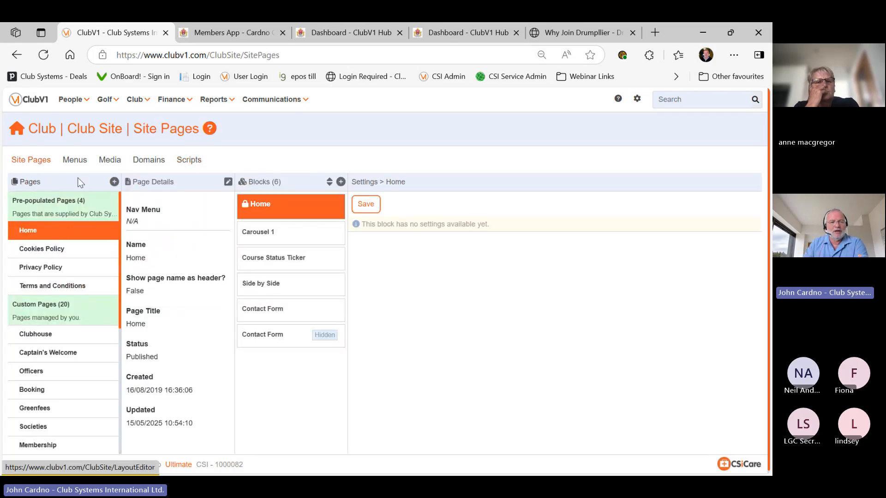
click(75, 160)
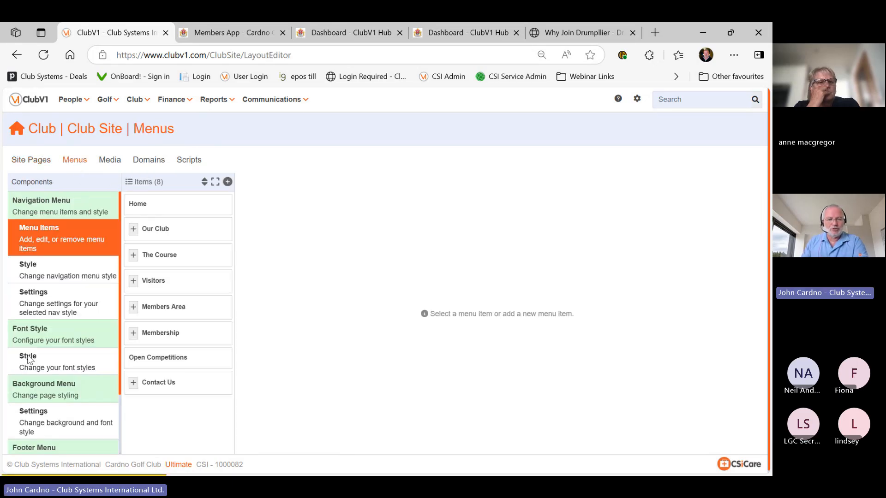
Select the Home menu item and browse the Navigation Menu Styles Available list, where Symmetry is current
click(178, 204)
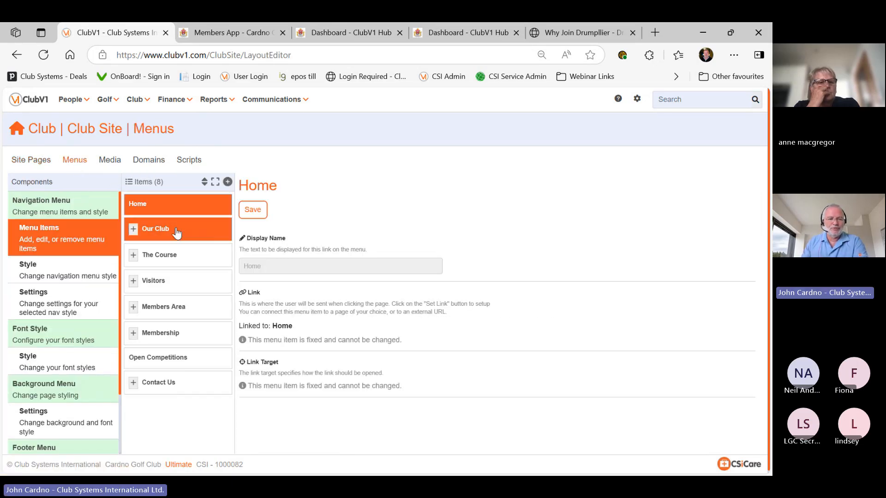
click(87, 277)
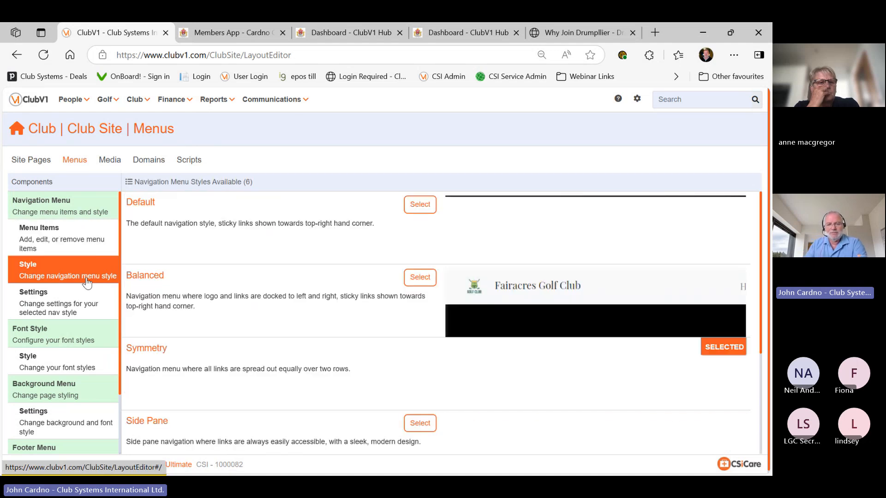
scroll(444, 244, down, 2)
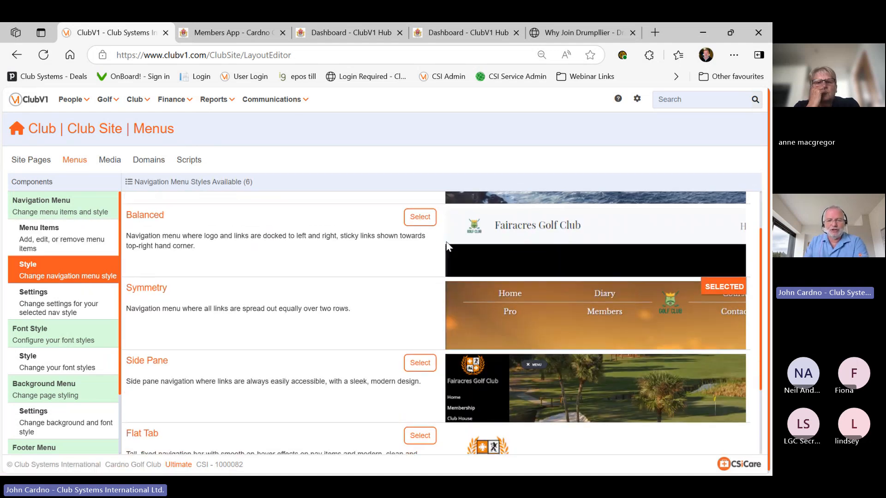
scroll(447, 247, down, 2)
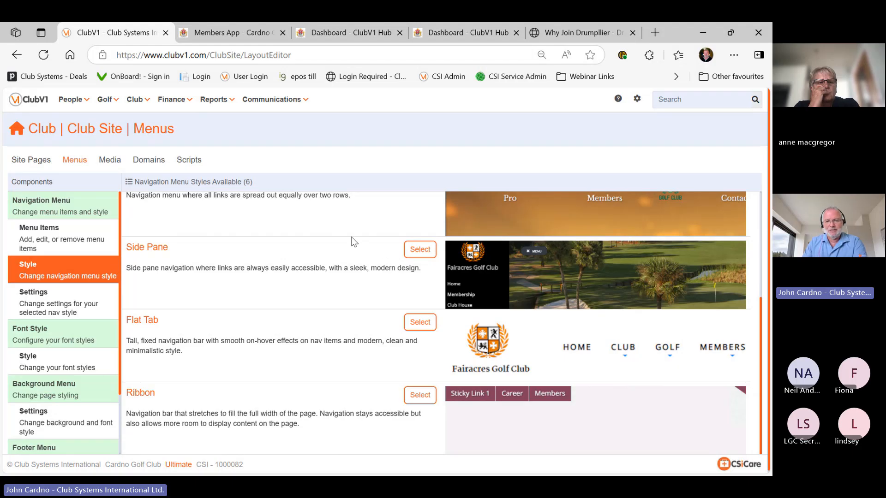
scroll(392, 255, up, 1)
scroll(392, 256, up, 4)
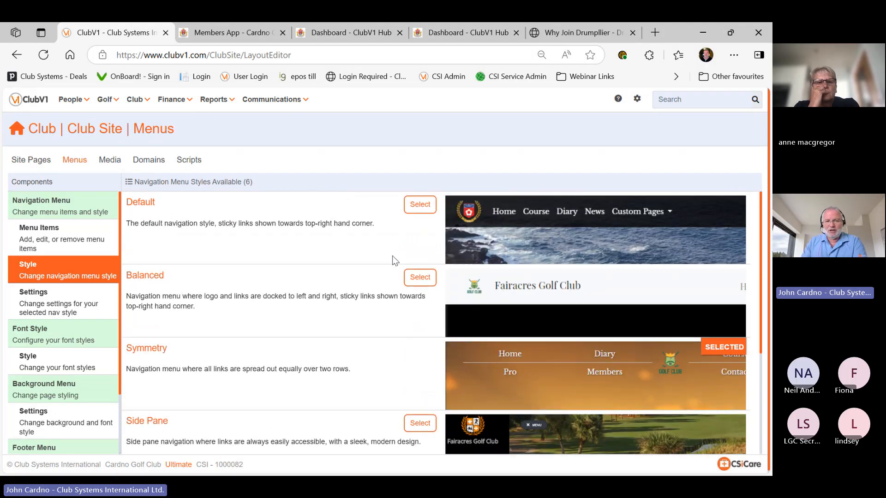
scroll(392, 256, down, 1)
Review the navigation menu settings, font style, and footer style settings for the club site
click(69, 302)
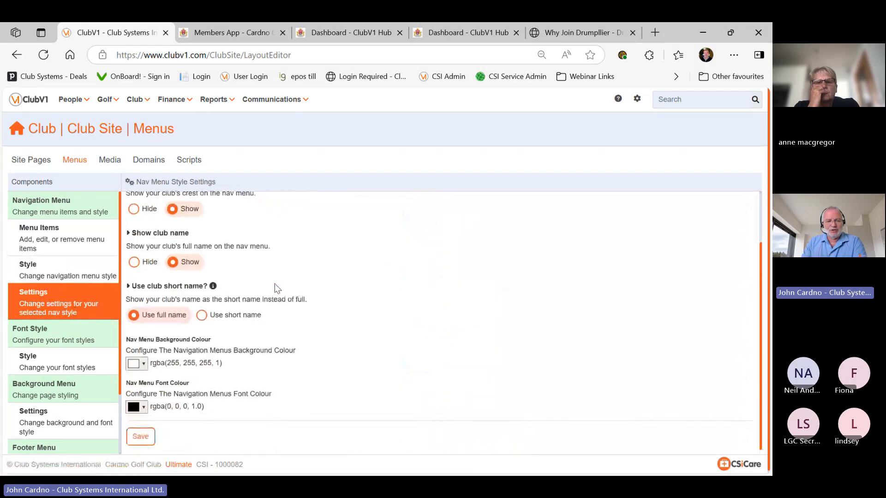
click(61, 367)
scroll(188, 329, down, 2)
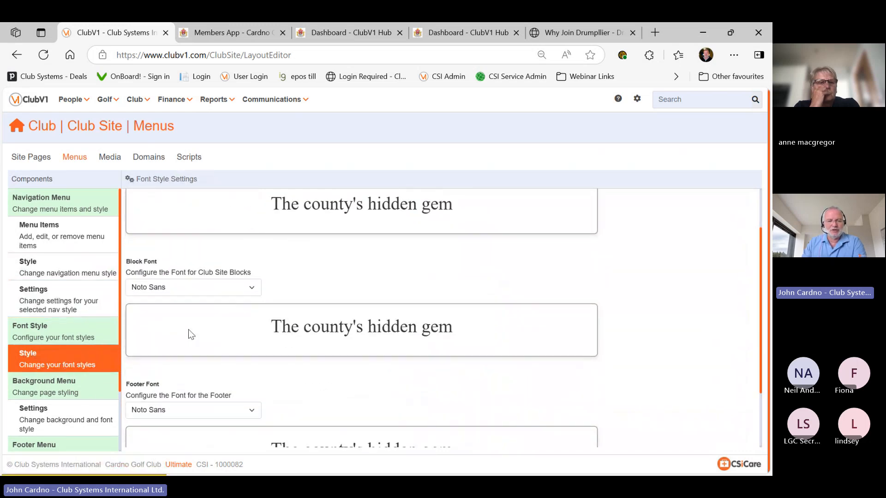
scroll(69, 396, down, 1)
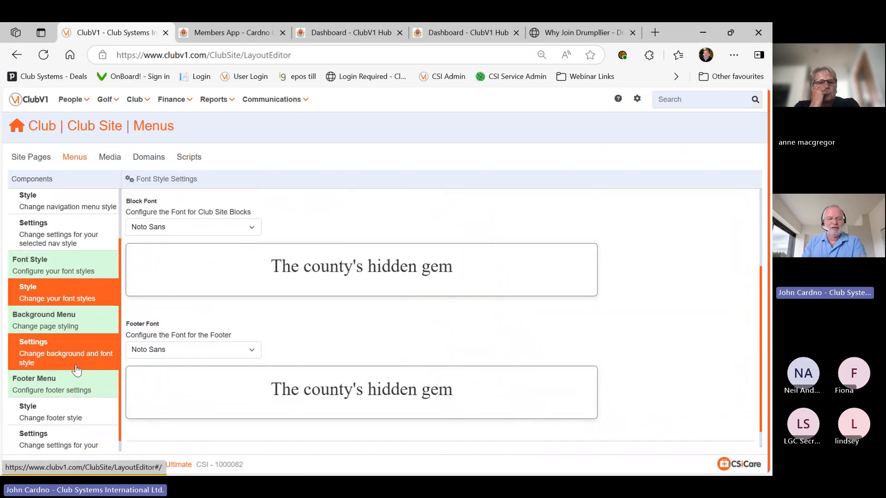
scroll(83, 388, down, 1)
click(88, 408)
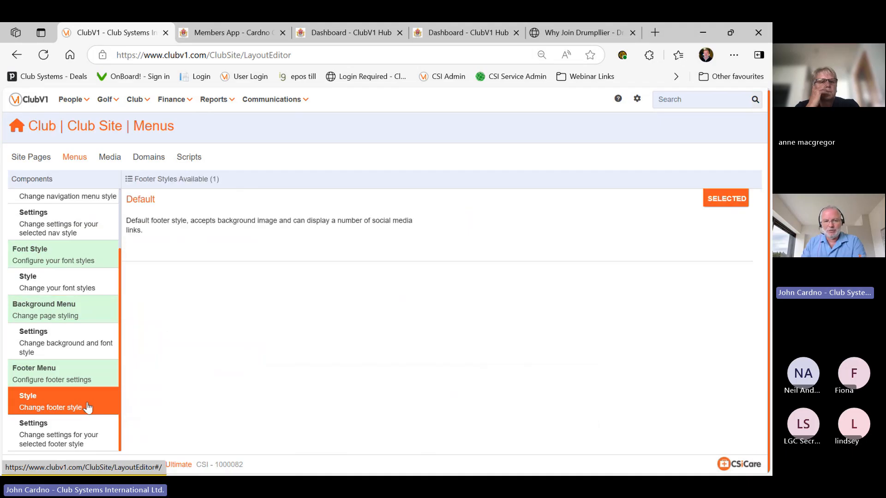
click(74, 430)
scroll(191, 389, down, 5)
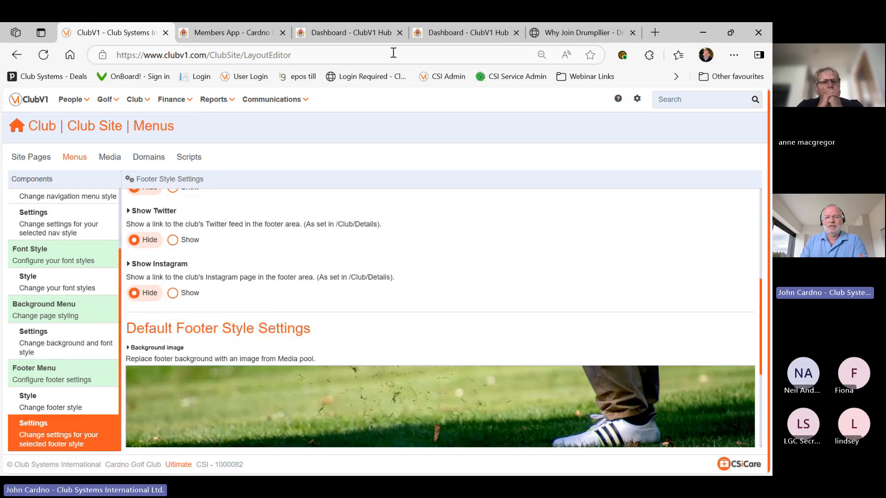
Close the extra Hub dashboard tabs and the Members App tab
middle_click(420, 36)
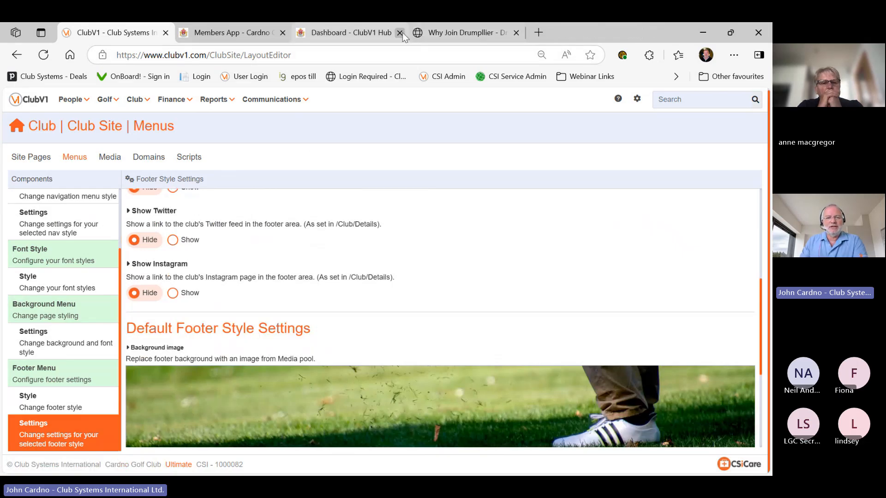
click(401, 32)
click(283, 33)
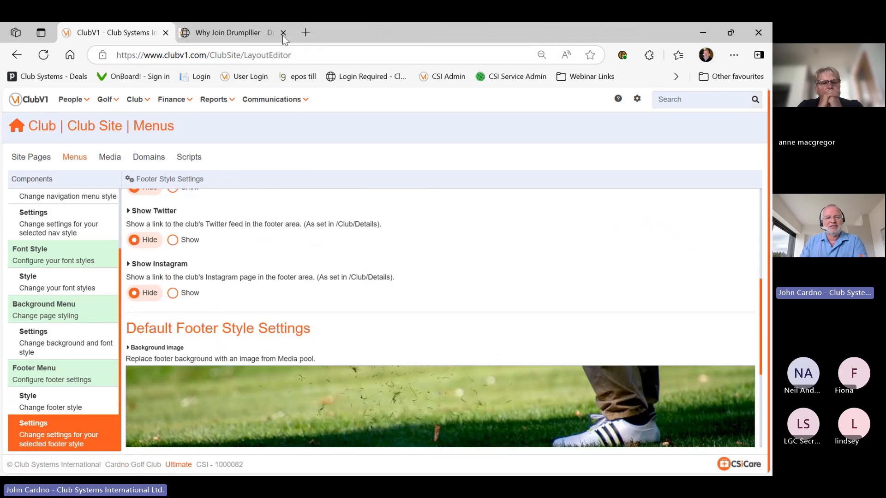
Show Drumpellier Golf Club's home page and open greenburngolfclub.co.uk in a new tab to compare
click(240, 35)
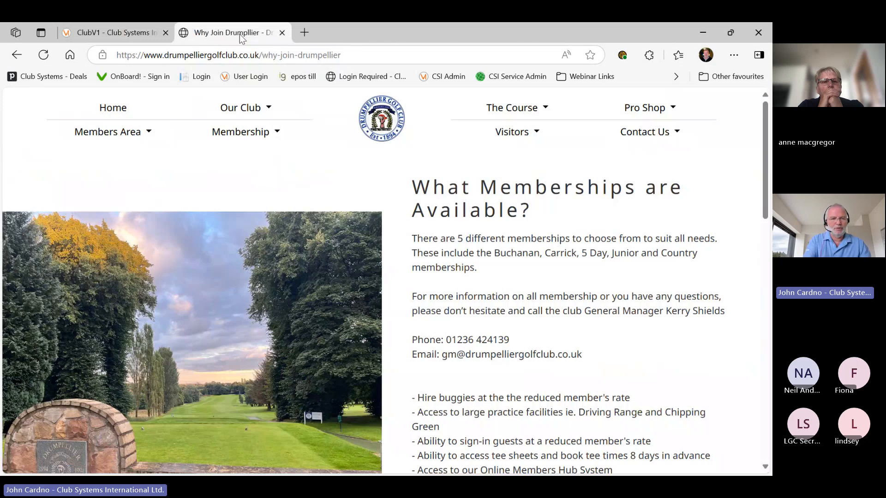
click(16, 54)
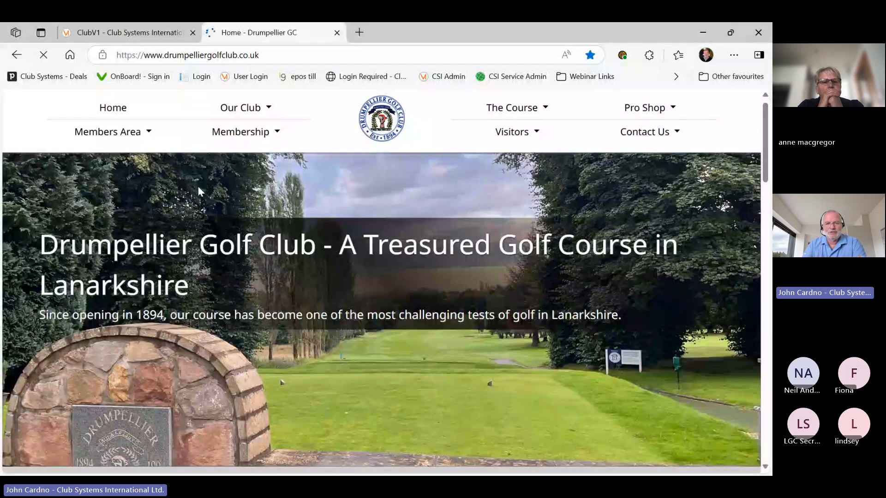
click(354, 35)
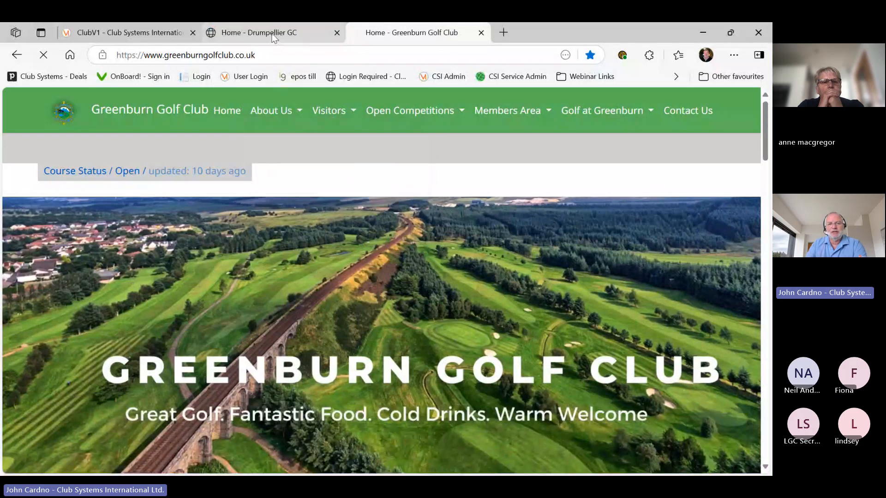
click(273, 36)
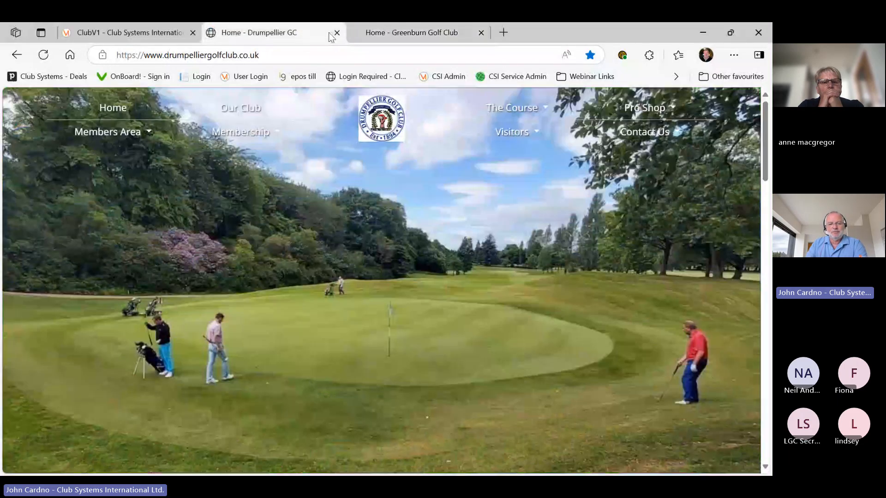
click(385, 32)
scroll(340, 194, down, 10)
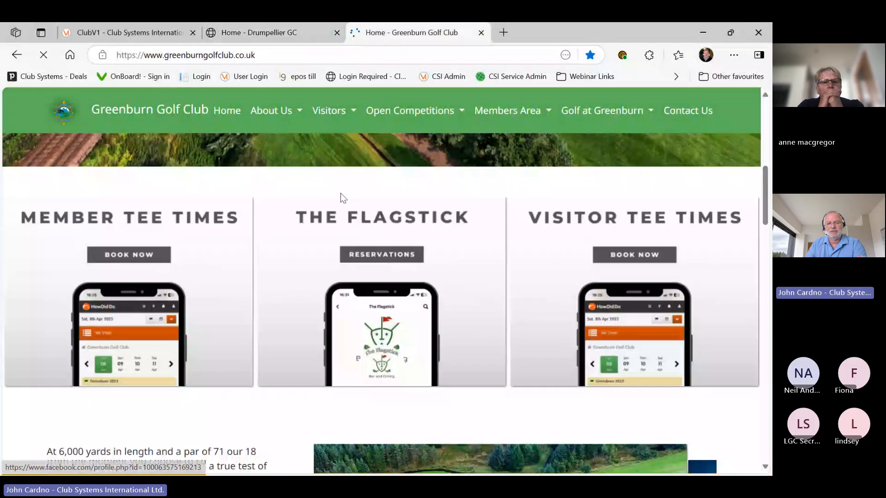
scroll(342, 199, down, 5)
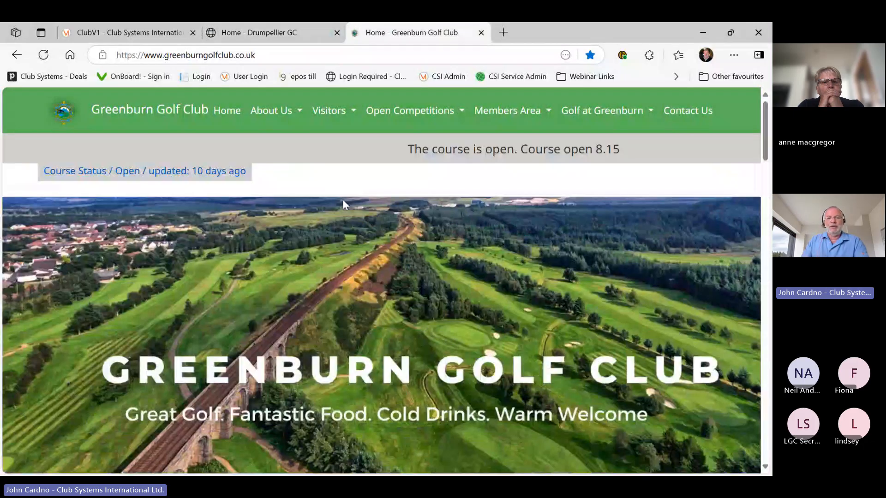
Load the Ponteland Golf Club website in a new Edge tab
click(504, 32)
text(po)
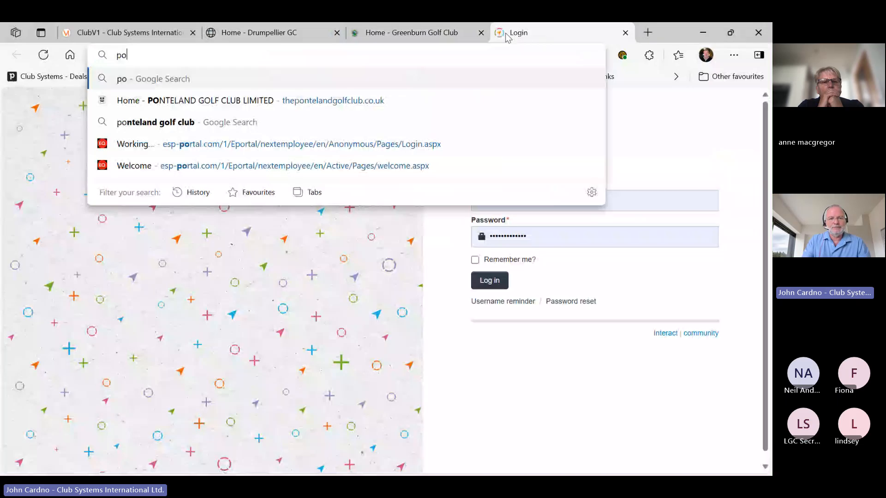
text(nte)
key(Return)
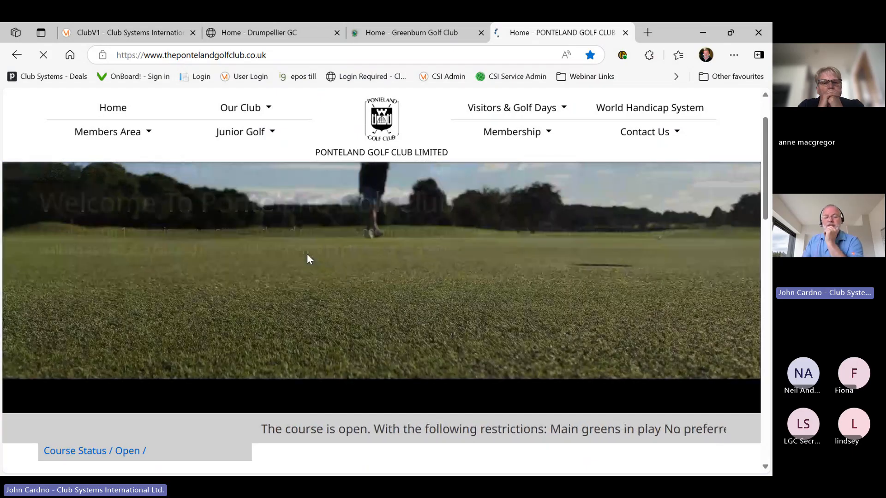
Open Ponteland's World Handicap System page, then close the Greenburn Golf Club tab
scroll(307, 258, down, 10)
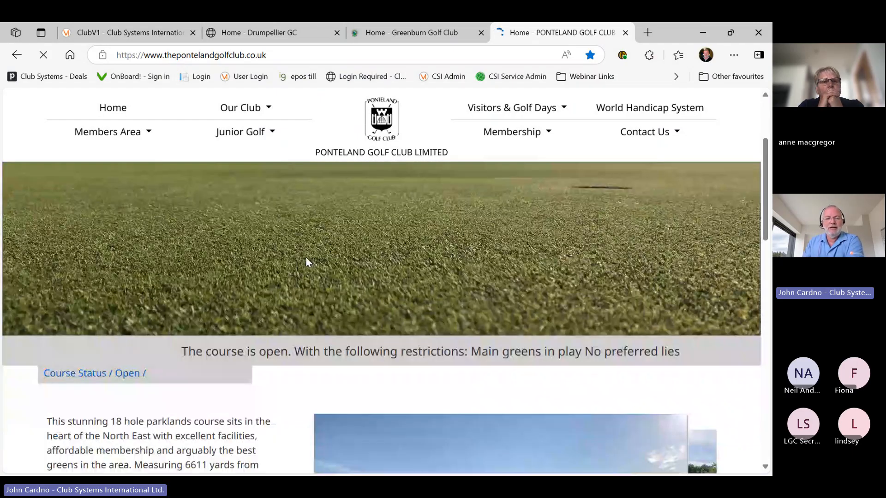
scroll(311, 273, down, 1)
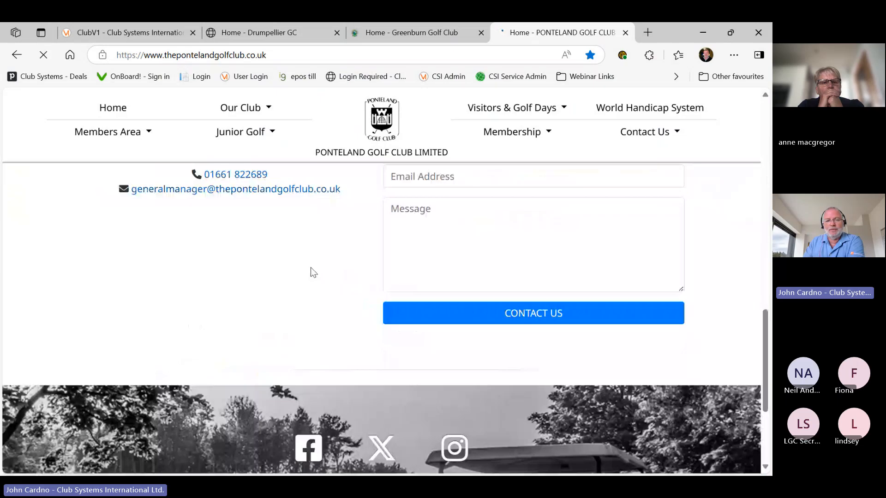
scroll(351, 332, down, 3)
scroll(326, 322, up, 6)
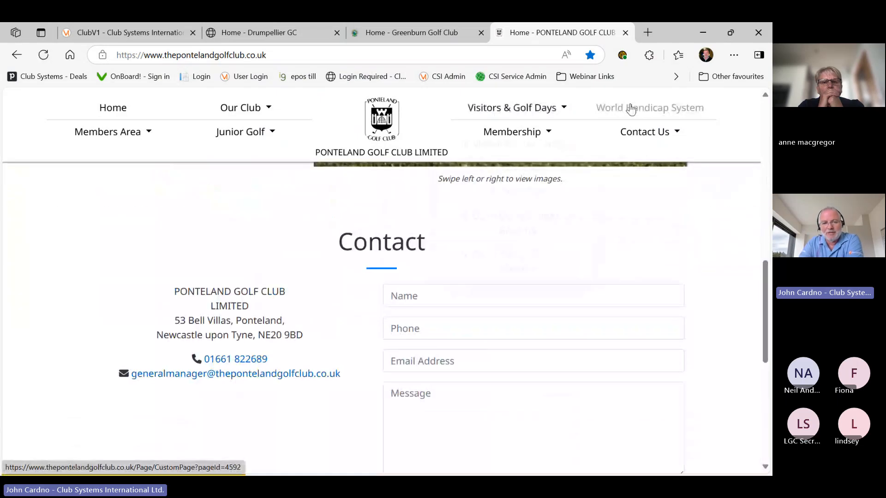
click(631, 109)
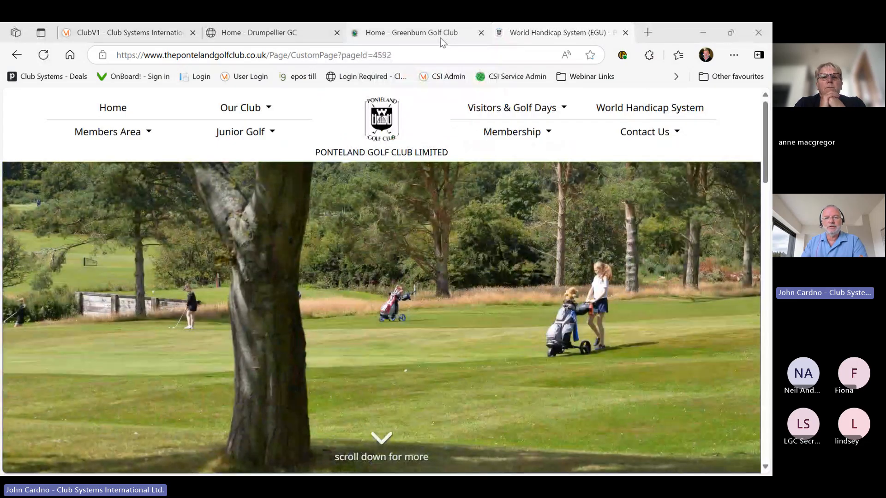
click(440, 38)
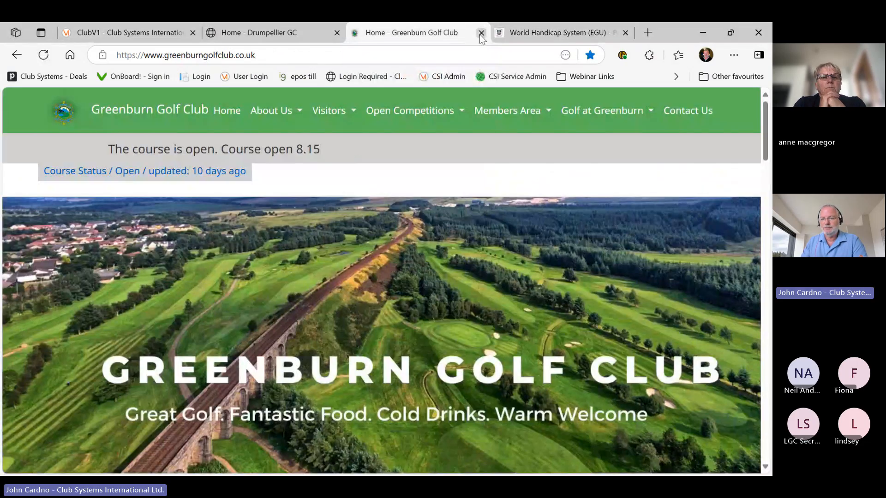
click(480, 34)
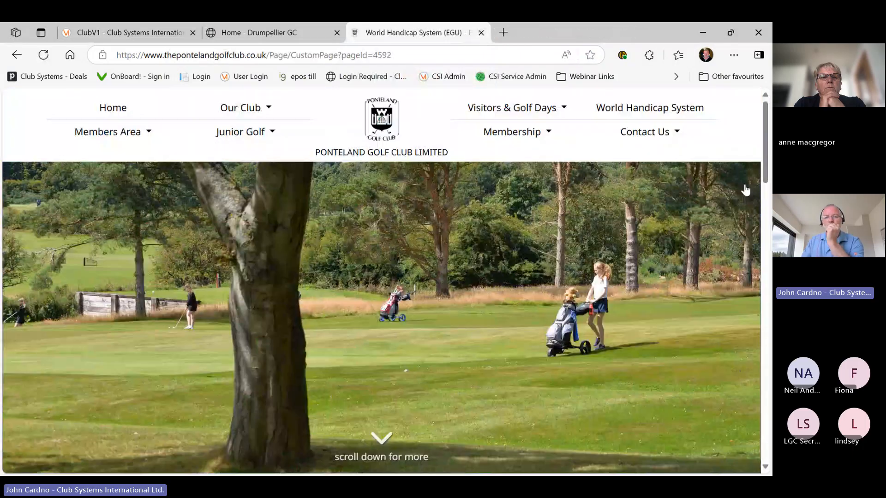